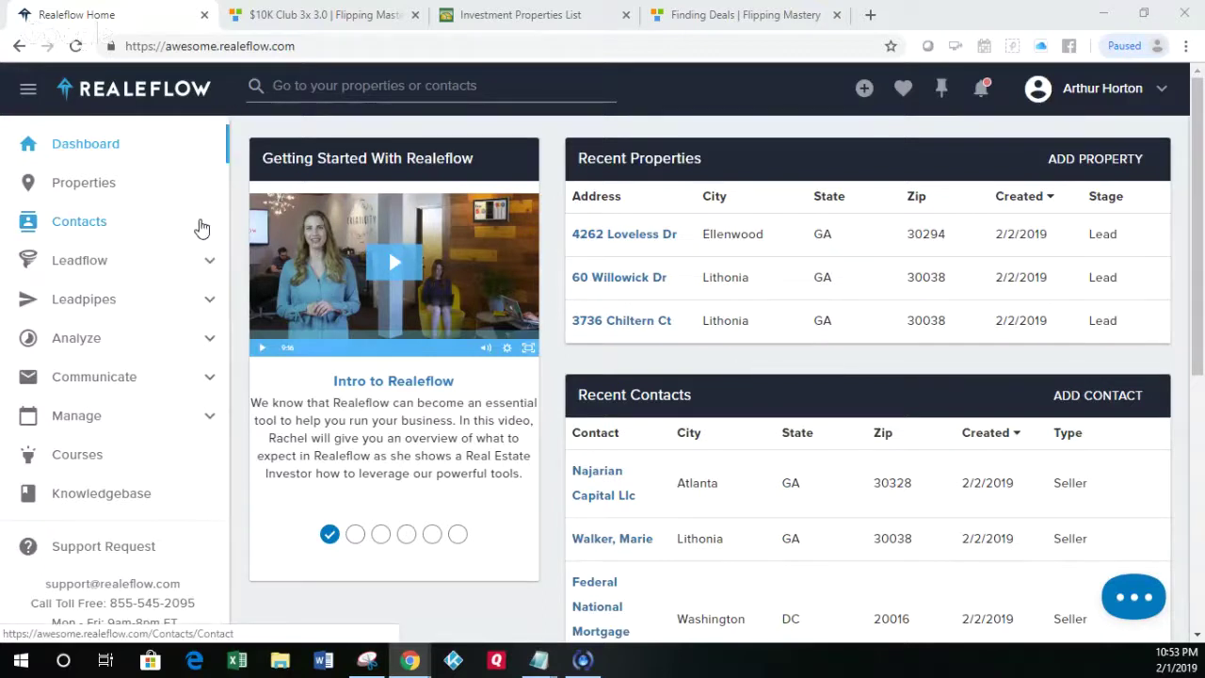
# Step: Open the Leadpipes Property Leads search page from Realeflow's sidebar
pyautogui.click(62, 303)
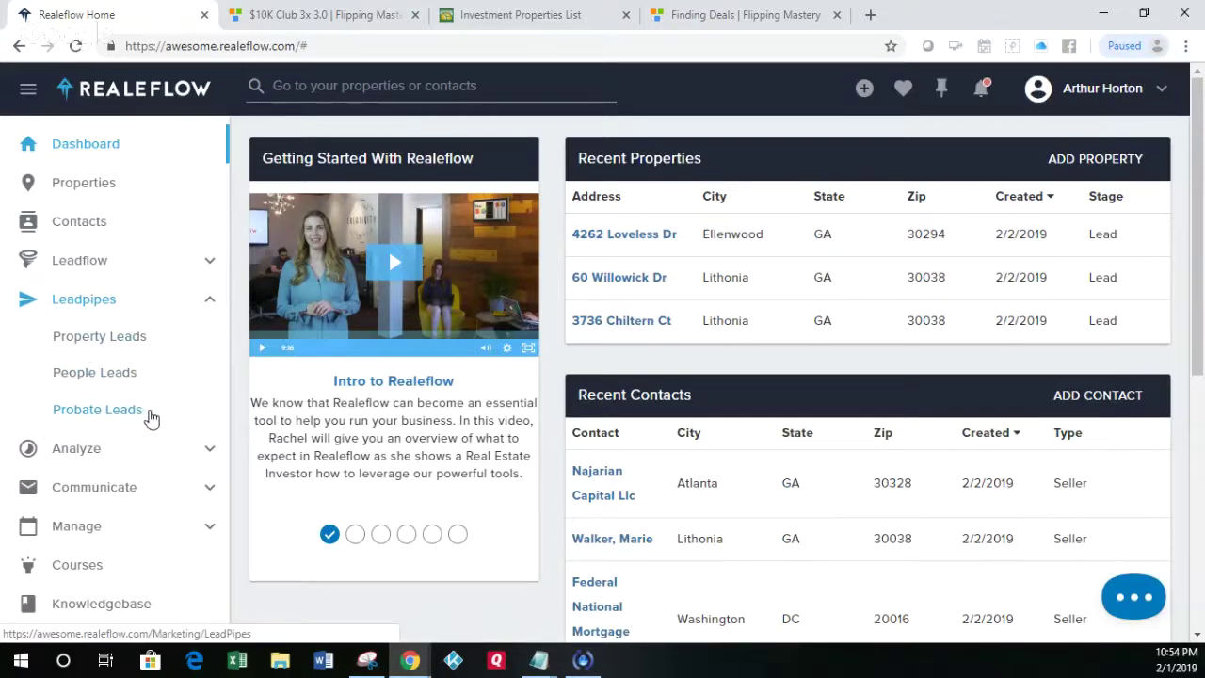
pyautogui.click(106, 345)
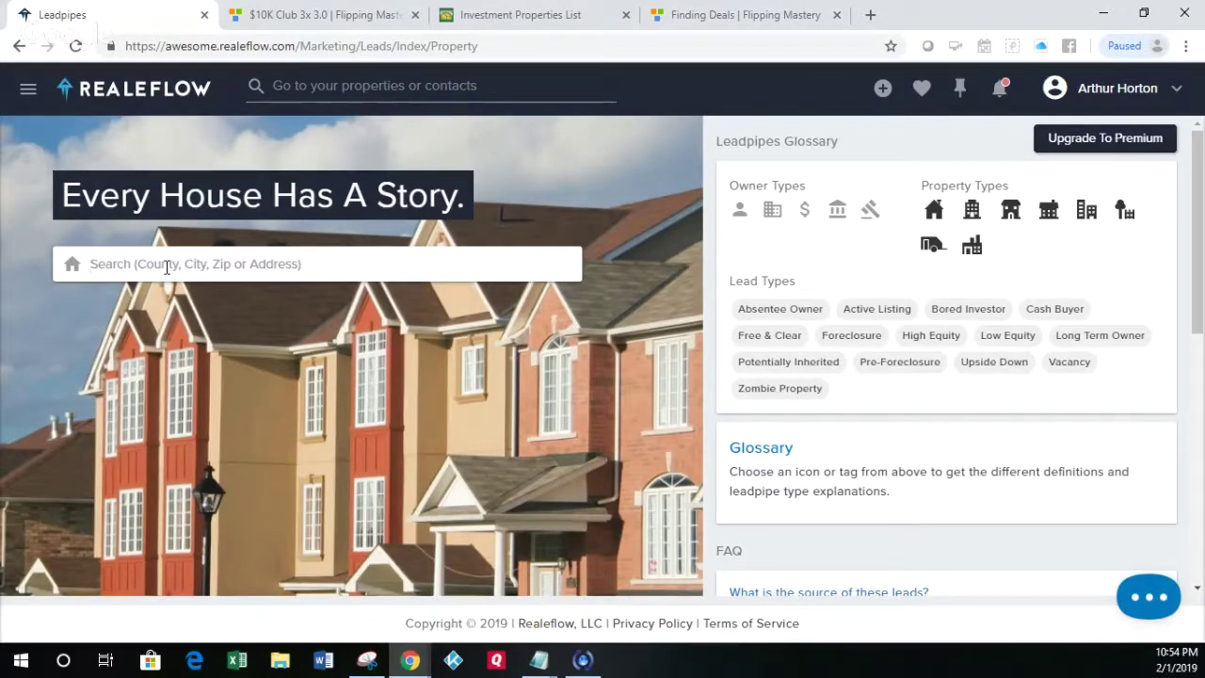
# Step: Search property leads for ZIP 30030 using the 30030 (ZIP) suggestion
pyautogui.click(167, 268)
pyautogui.write('30030')
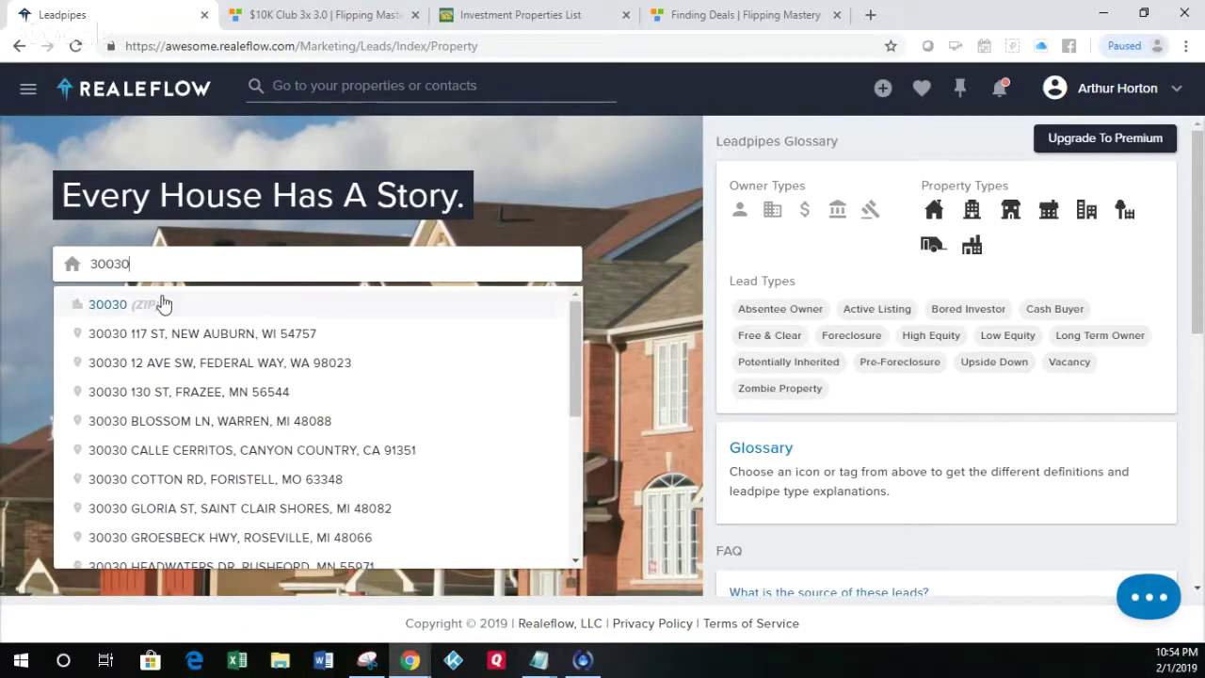
pyautogui.click(161, 304)
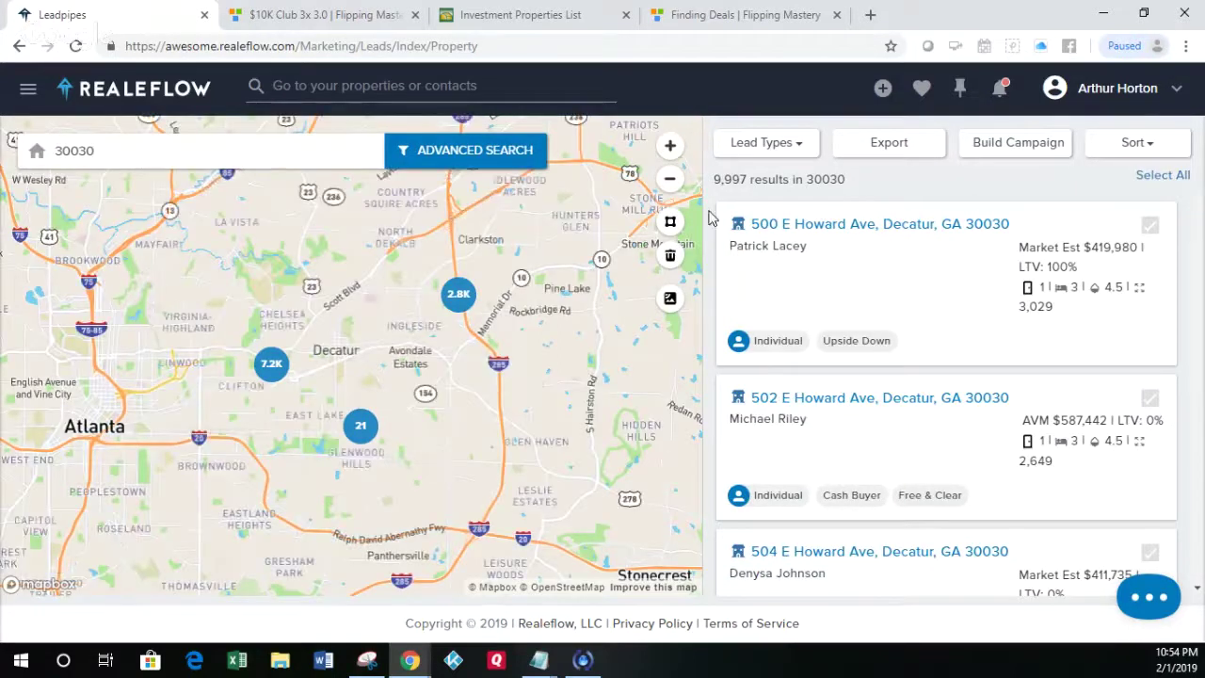
pyautogui.click(801, 153)
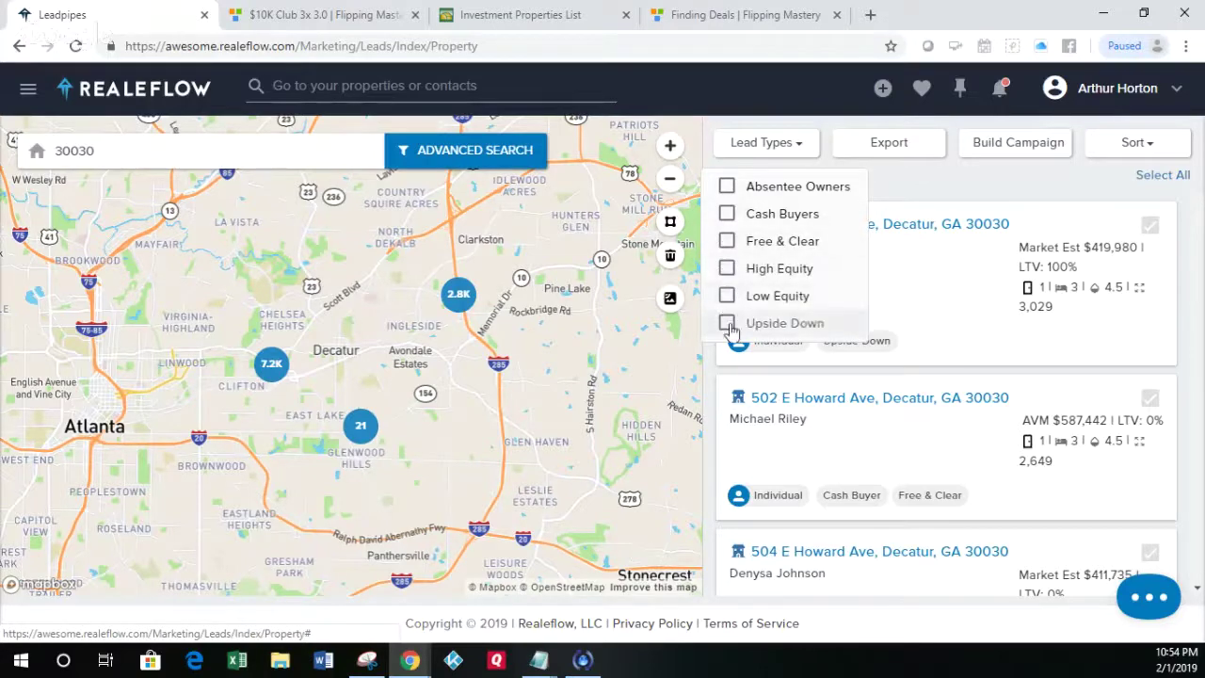
# Step: Filter the 30030 leads to the Upside Down lead type, leaving 351 results
pyautogui.click(729, 328)
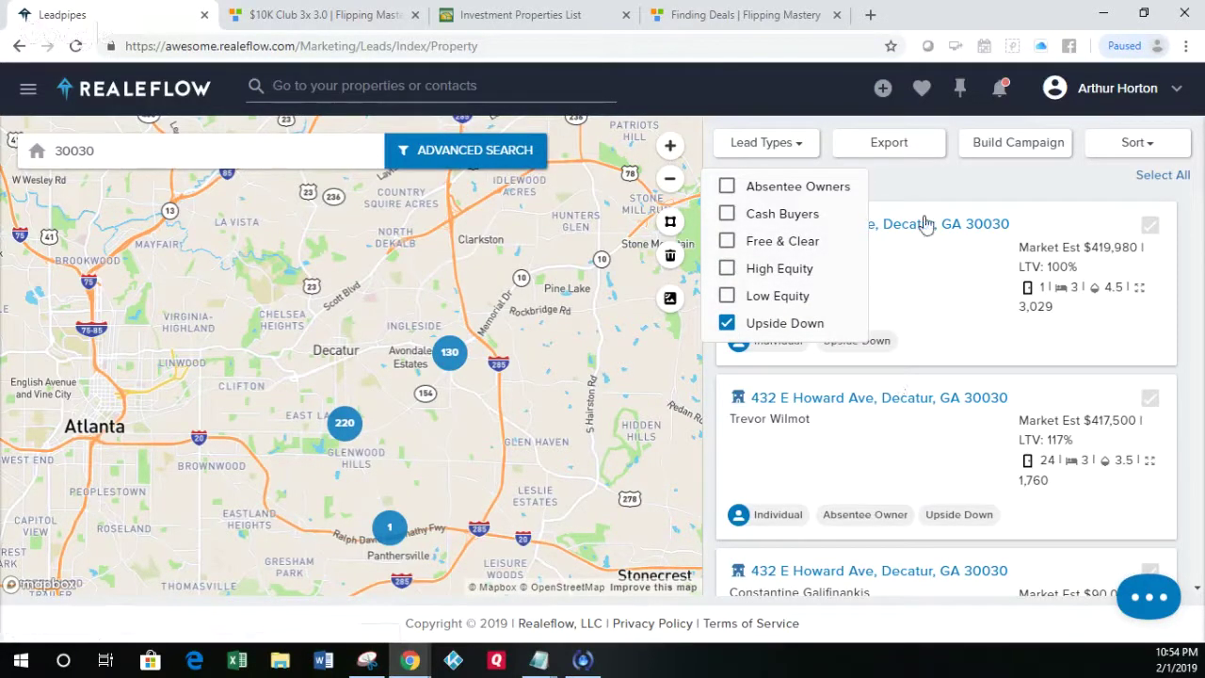
pyautogui.click(995, 192)
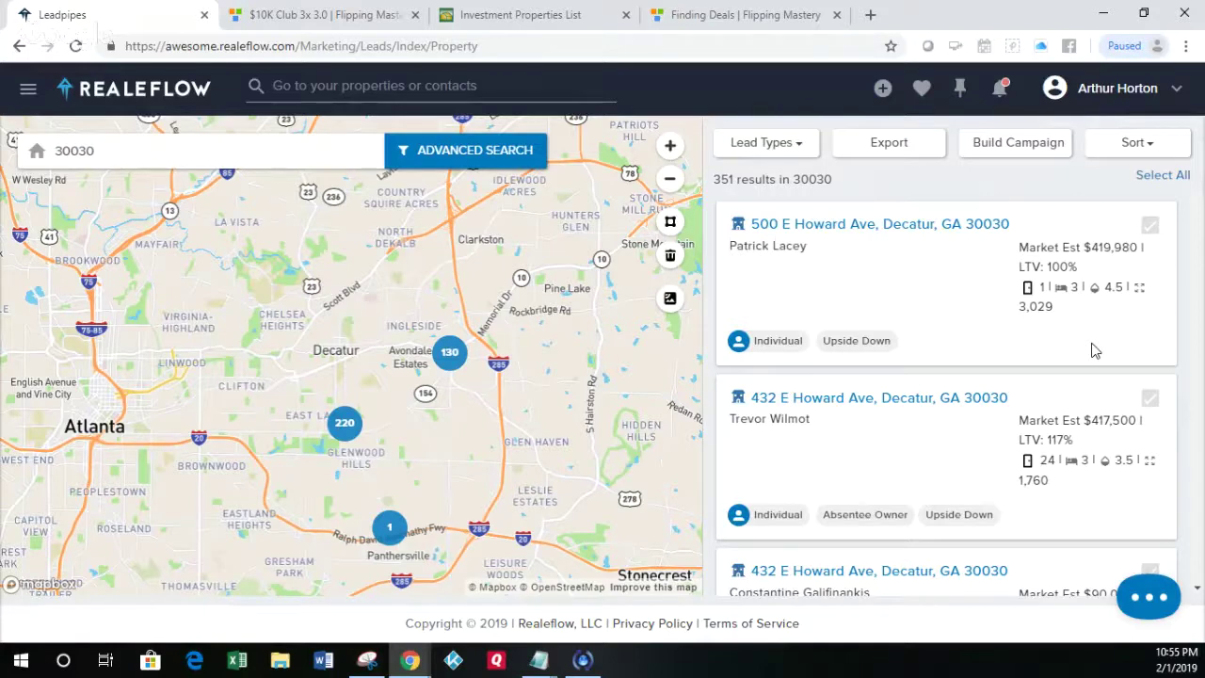
pyautogui.click(1152, 228)
pyautogui.click(1151, 400)
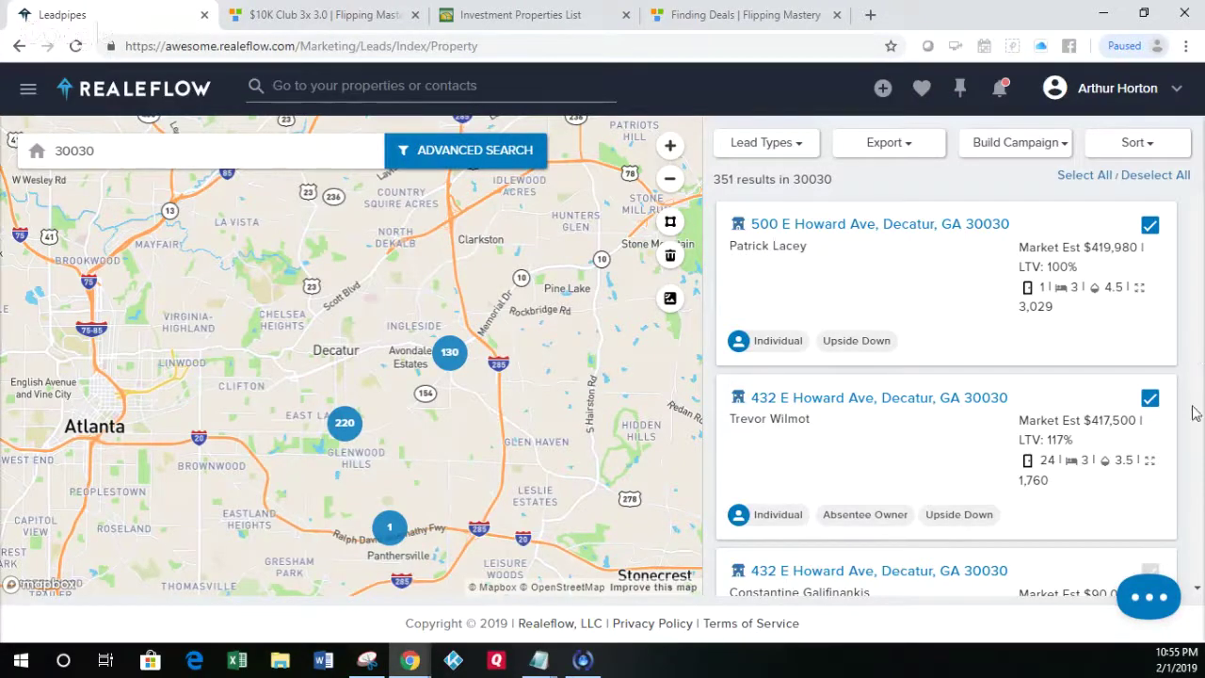
pyautogui.click(1153, 583)
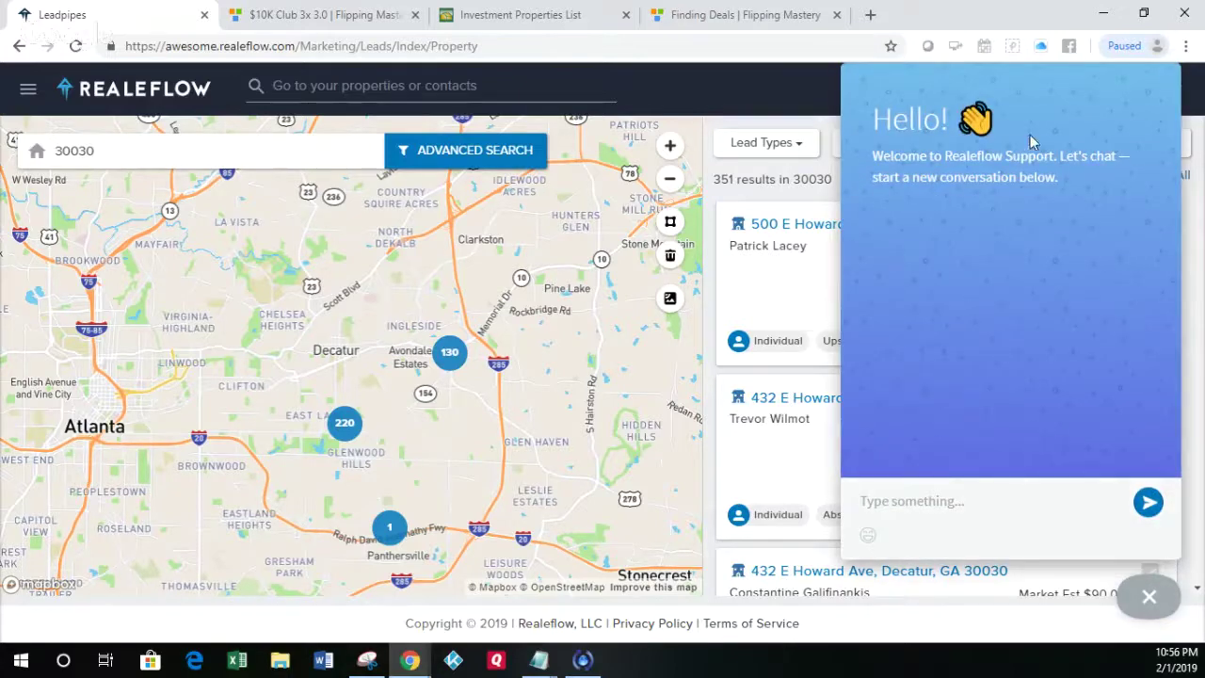
pyautogui.click(1148, 502)
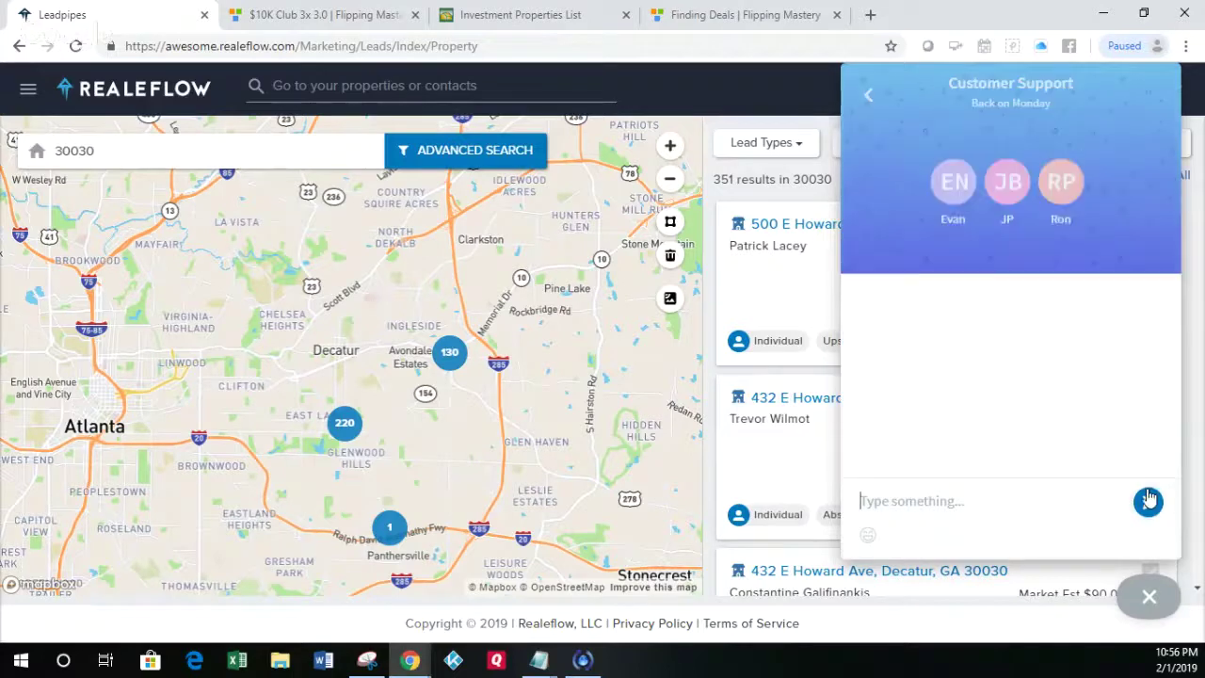
pyautogui.click(1150, 596)
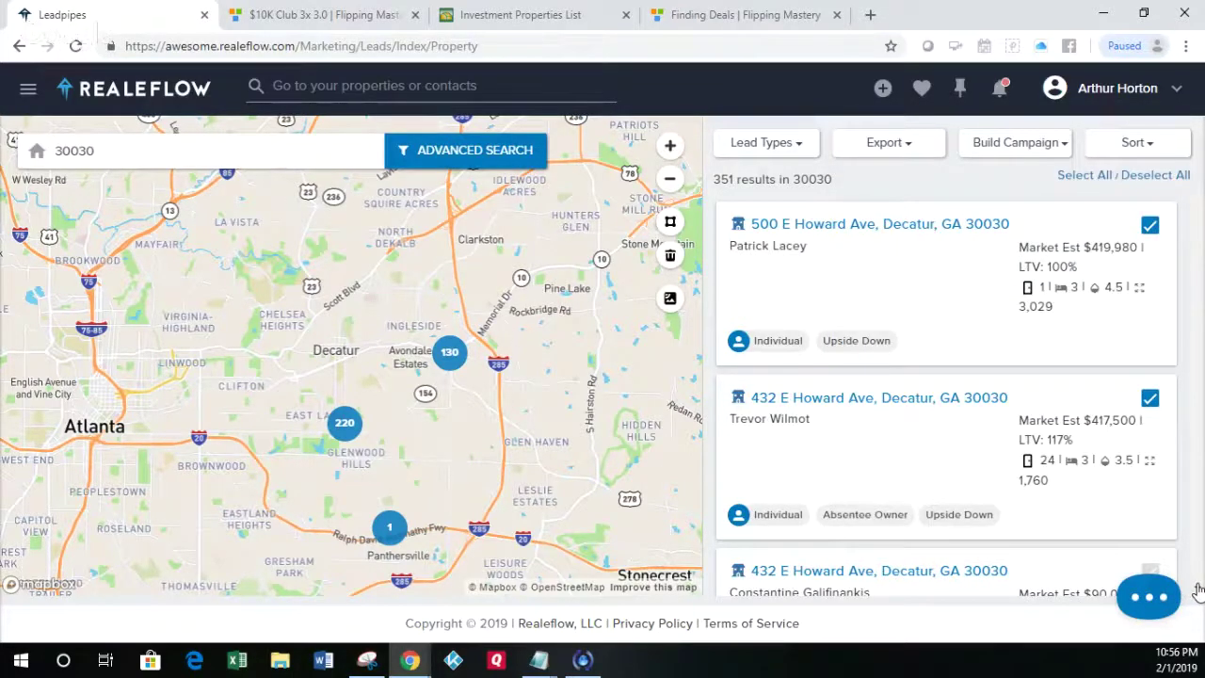
pyautogui.click(1148, 596)
pyautogui.click(1148, 595)
pyautogui.click(989, 146)
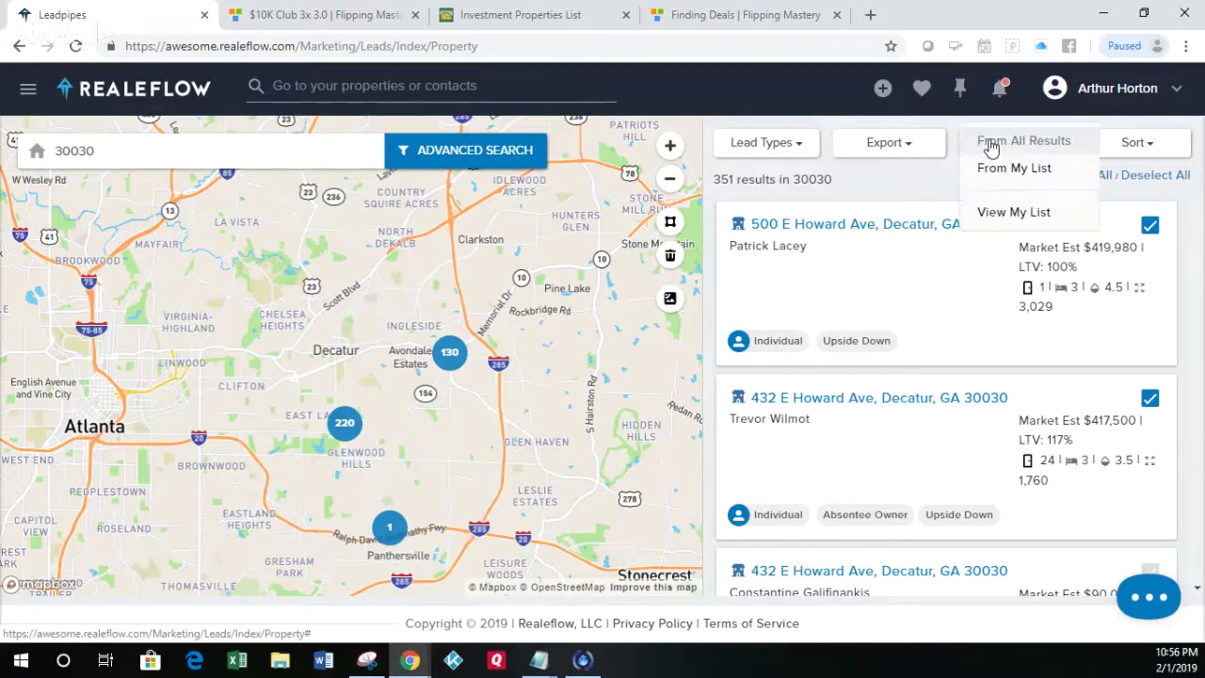
pyautogui.click(992, 168)
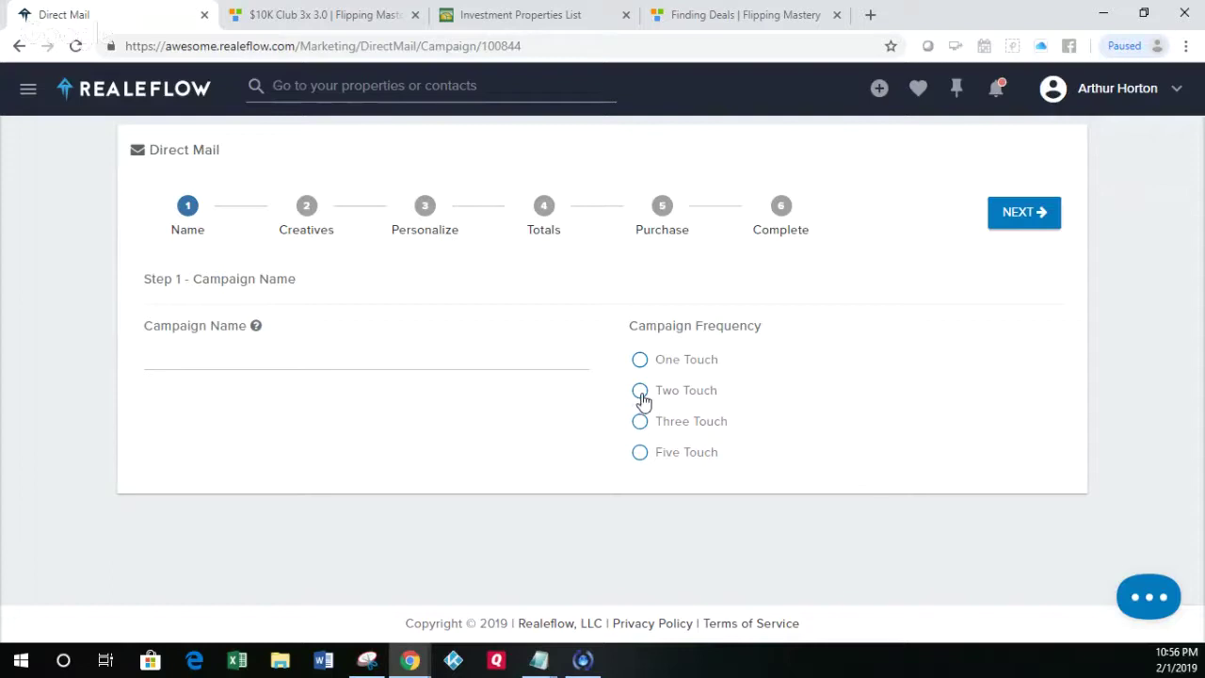
# Step: Make it a Two Touch campaign with Bi-Weekly delivery frequency
pyautogui.click(641, 395)
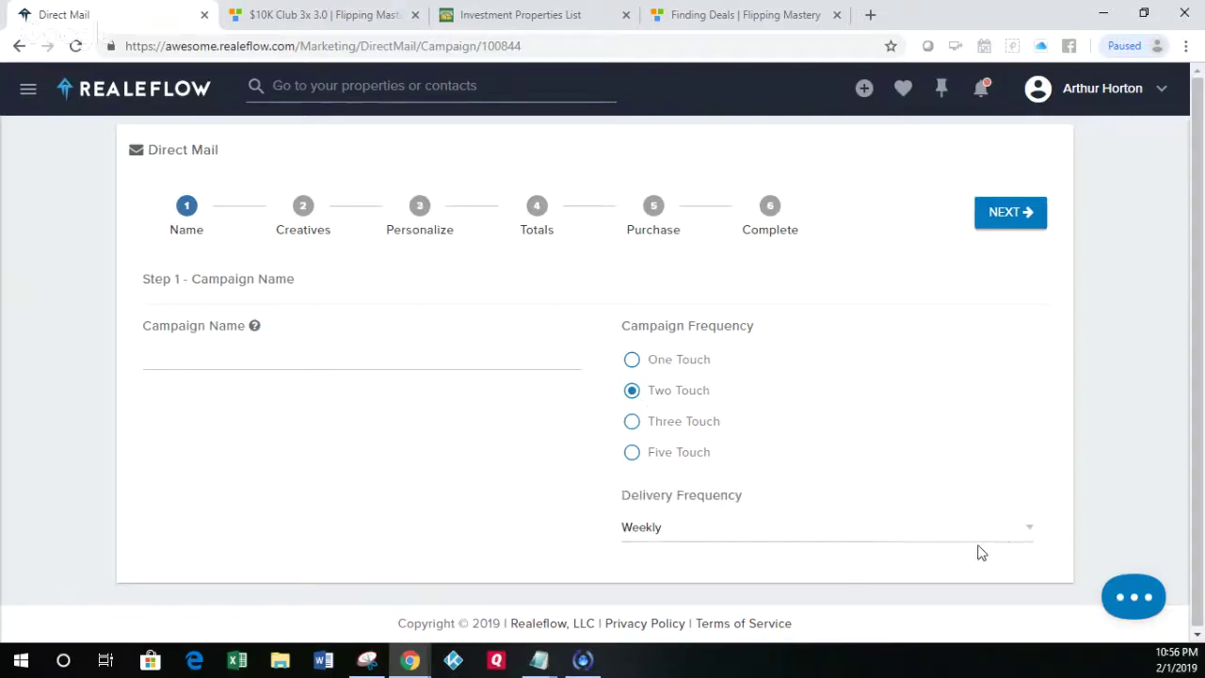
pyautogui.click(1025, 533)
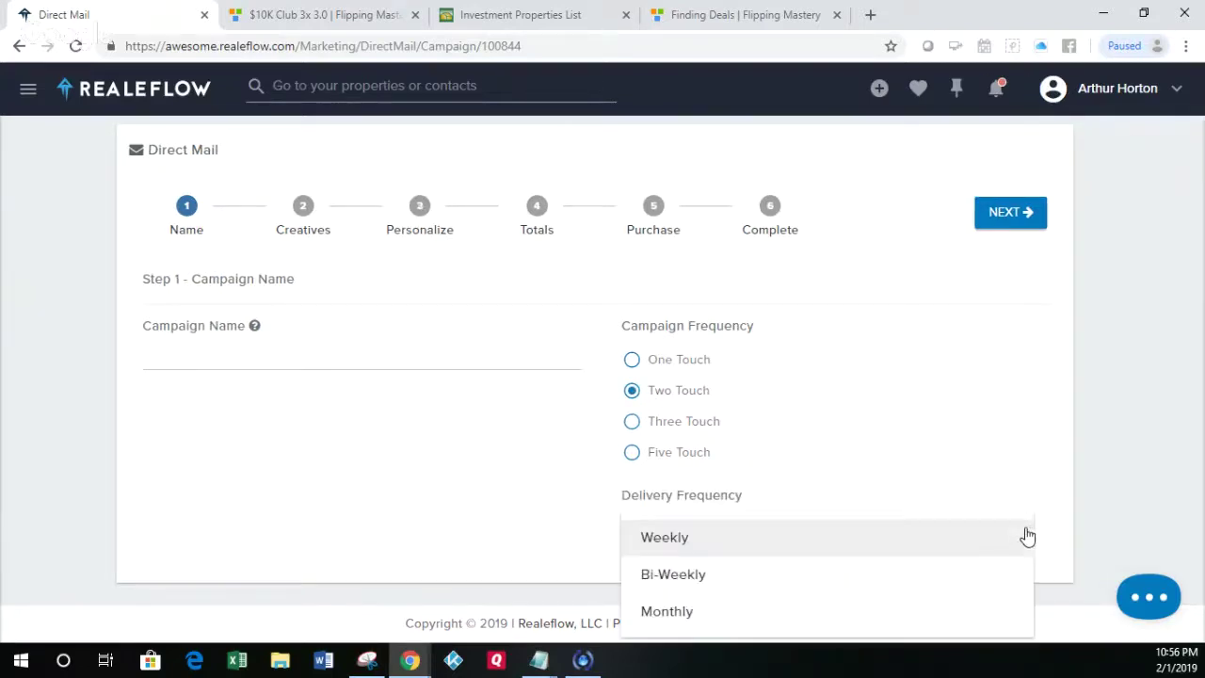
pyautogui.click(826, 583)
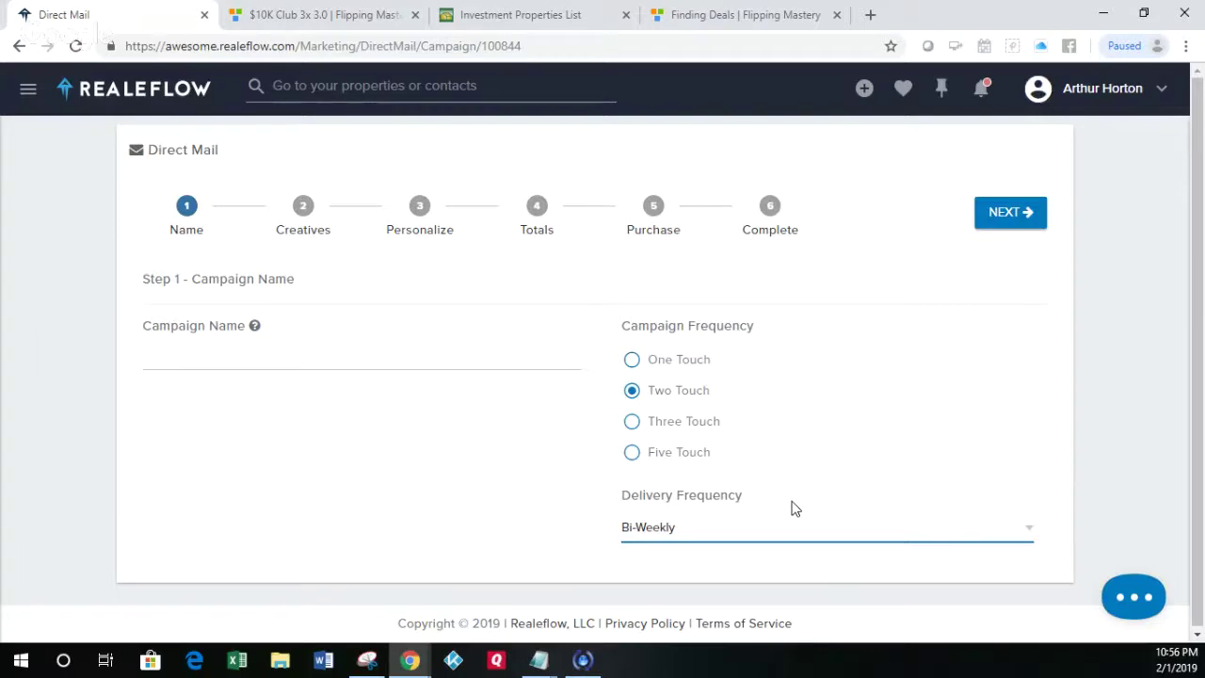
# Step: Name the campaign 'Upside Down - Decatur' and continue to the Creatives step
pyautogui.click(236, 354)
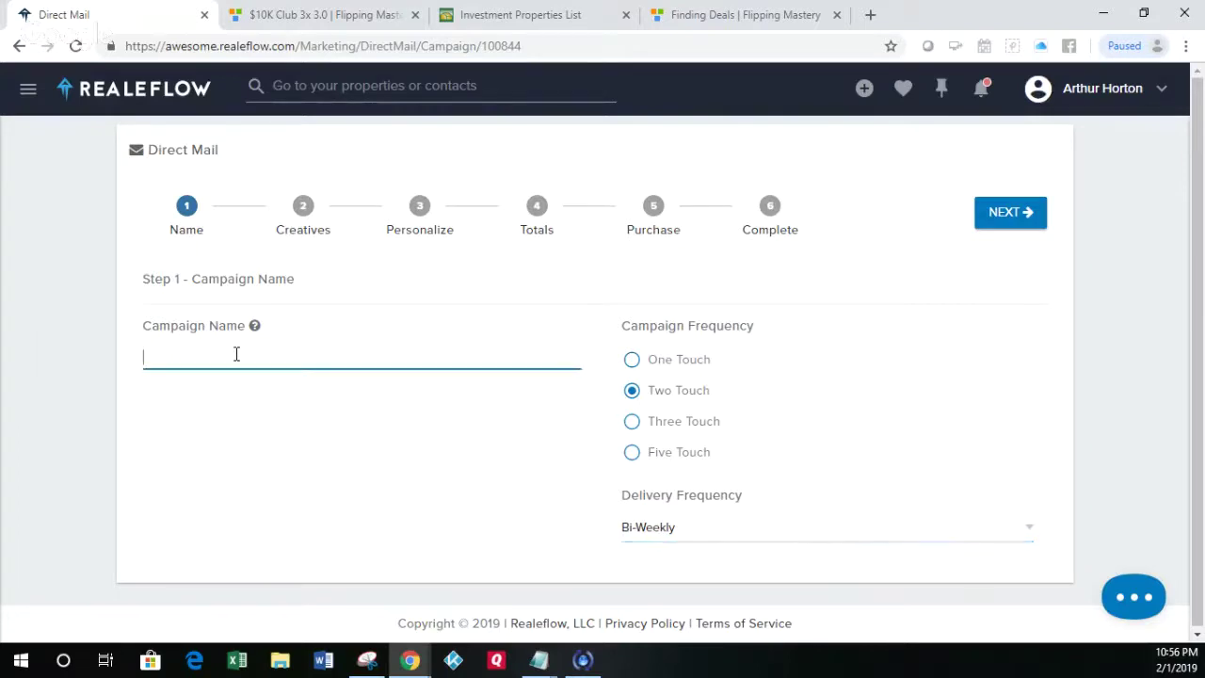
pyautogui.write('Upside Down - Decatur')
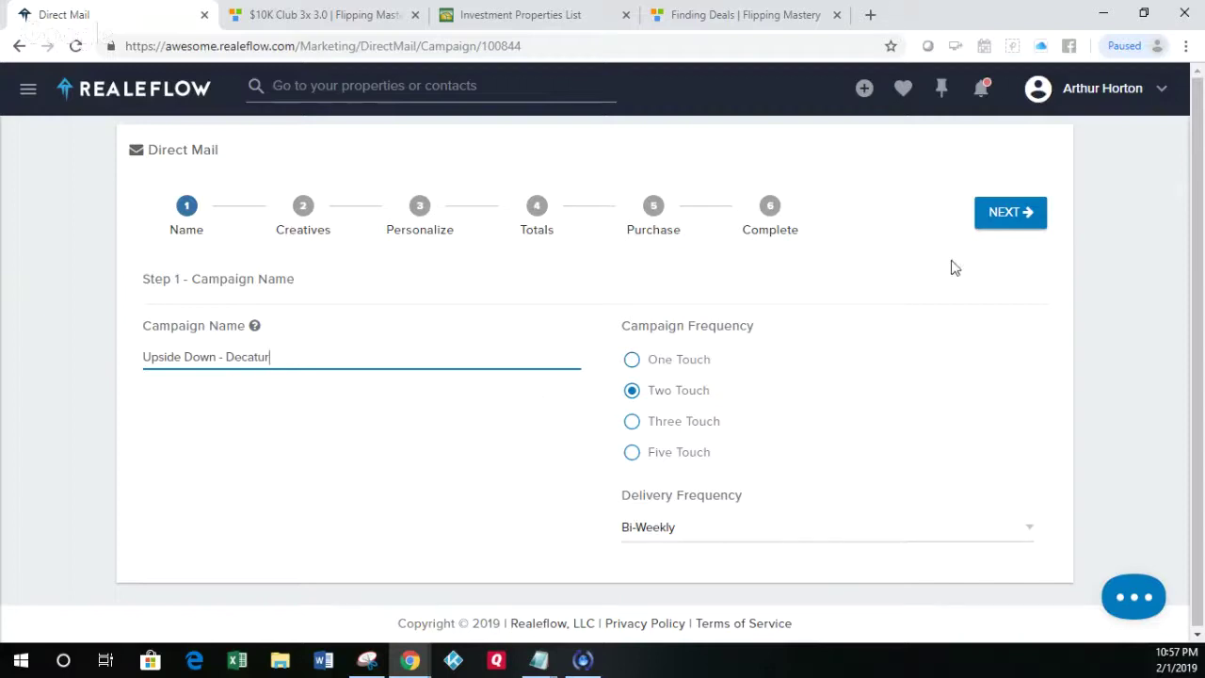
pyautogui.click(985, 226)
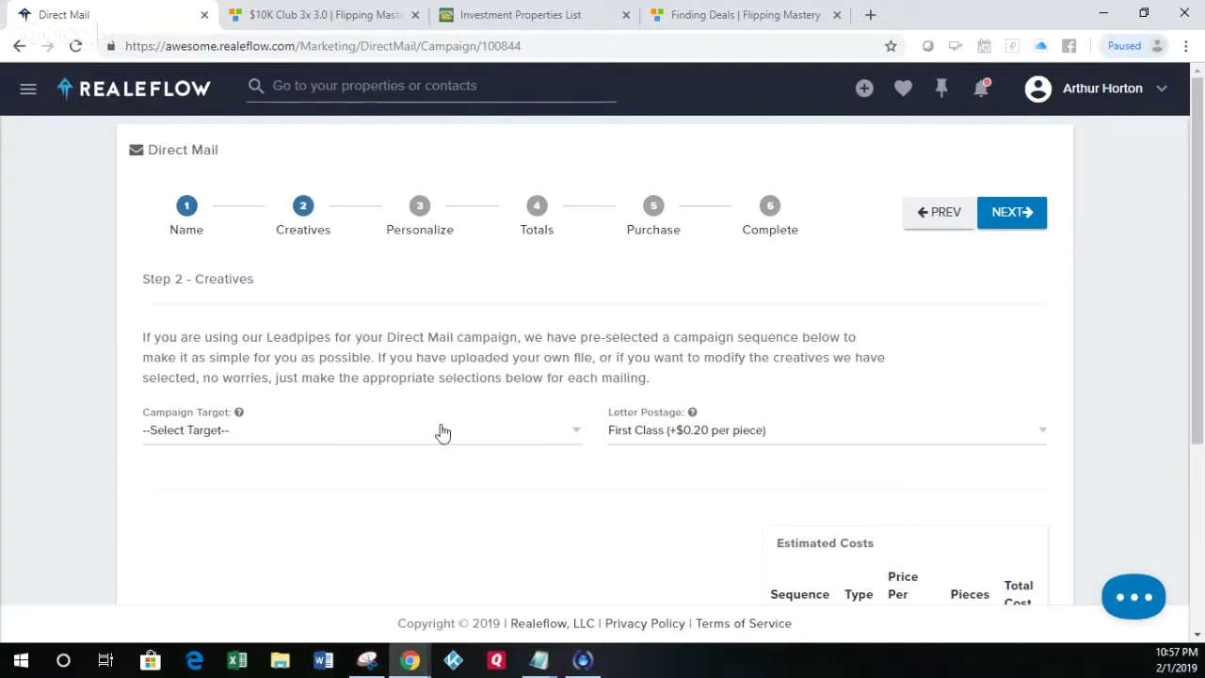
# Step: Set campaign target to Distressed Seller - Low Equity / Upside Down with Standard letter postage
pyautogui.click(369, 438)
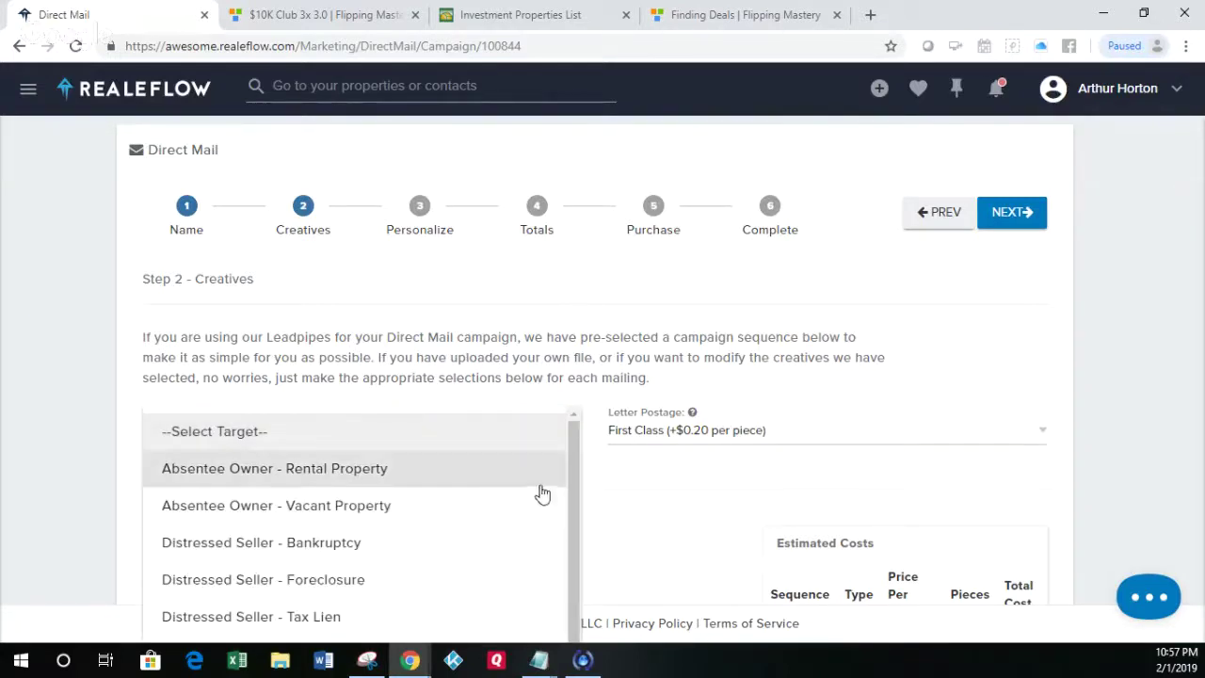
pyautogui.moveTo(574, 487); pyautogui.dragTo(564, 609)
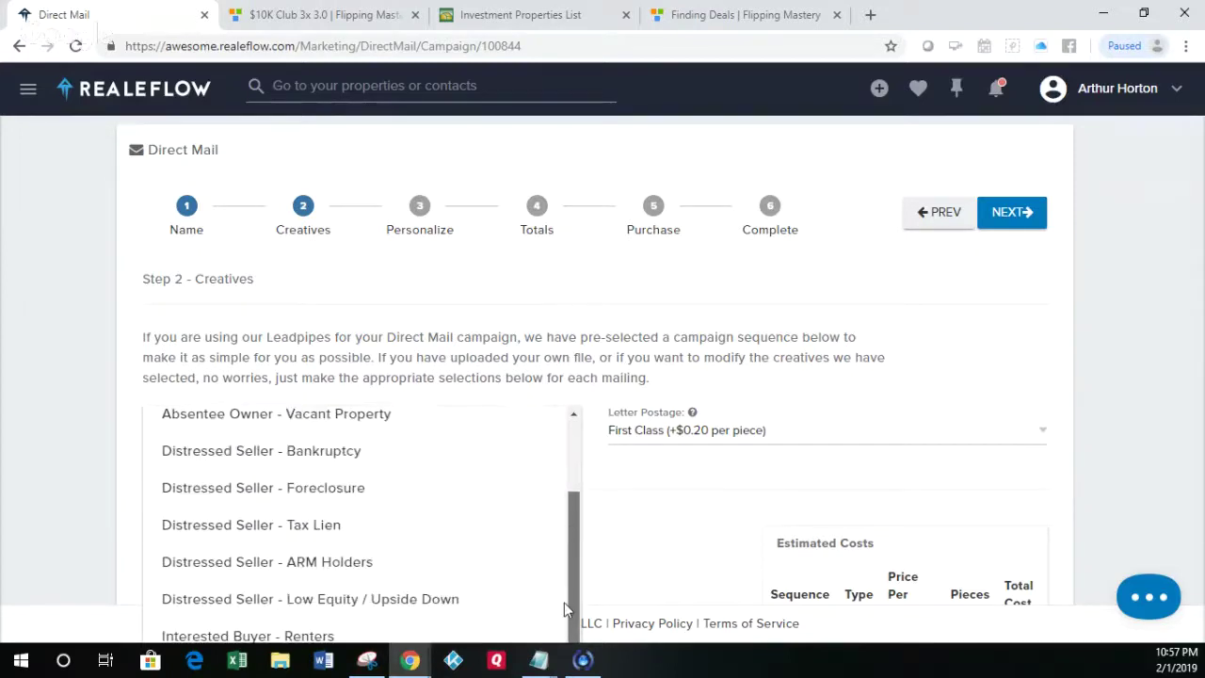
pyautogui.click(461, 601)
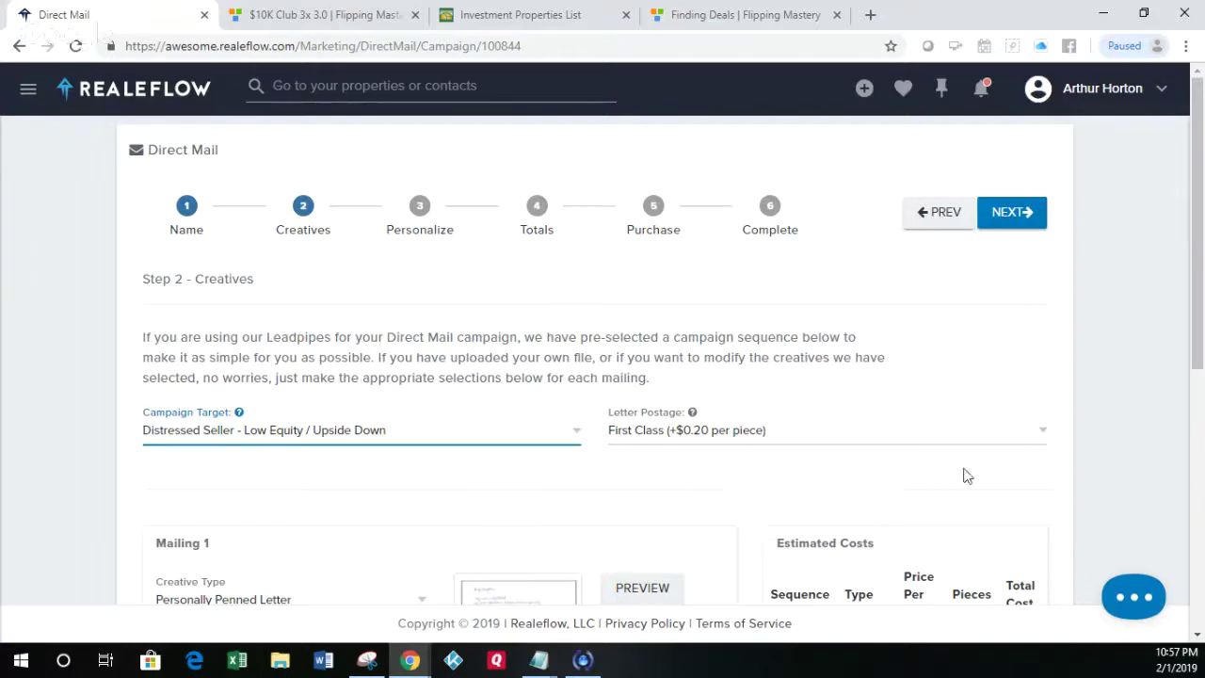
pyautogui.click(1028, 443)
pyautogui.click(859, 470)
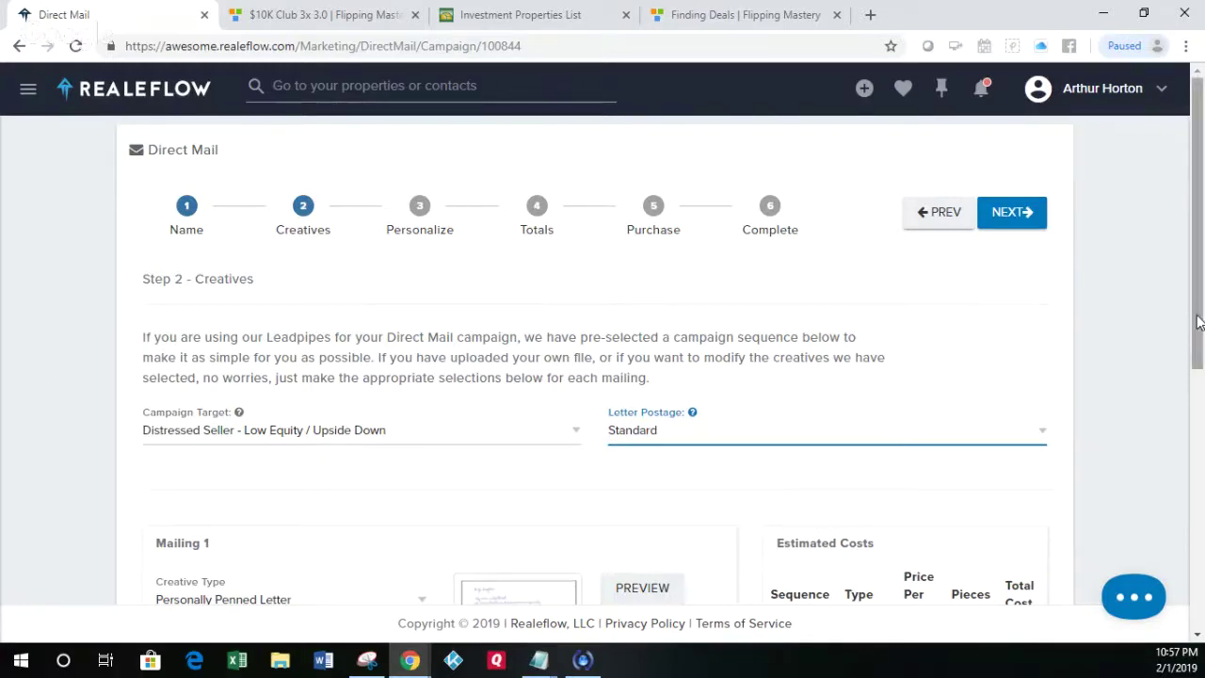
pyautogui.moveTo(1200, 322); pyautogui.dragTo(1203, 439)
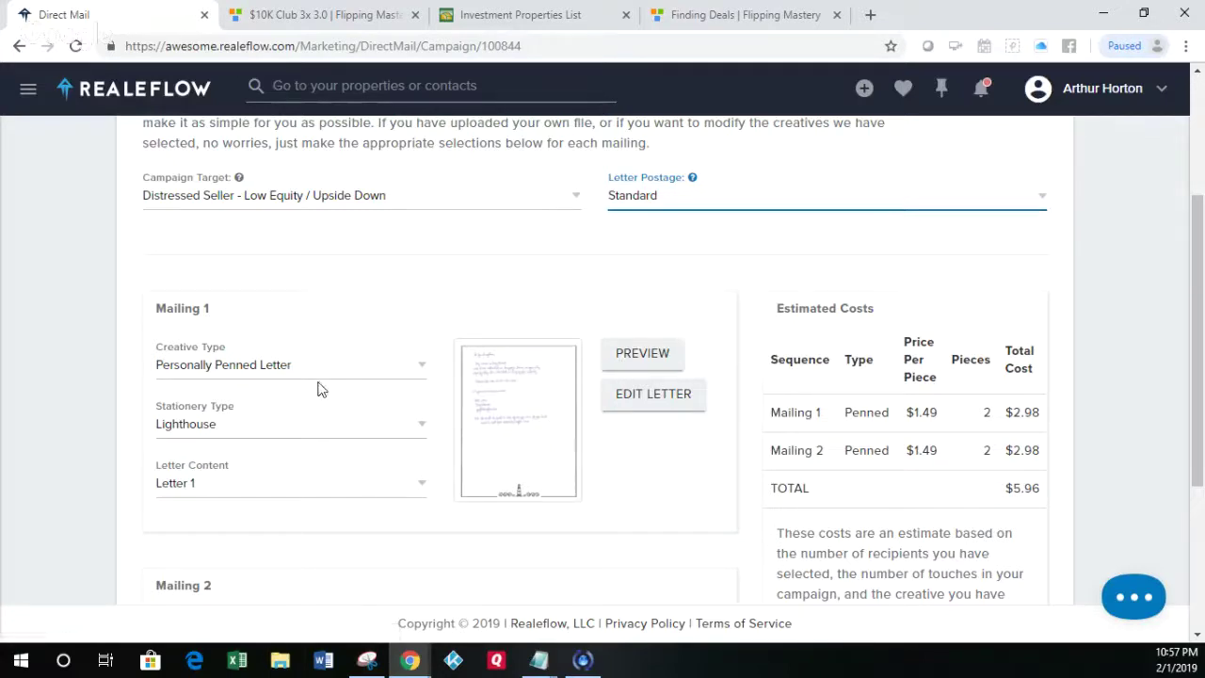
# Step: Keep Personally Penned Letter with Letter 1 content, switching Mailing 1 to Stars stationery
pyautogui.click(420, 369)
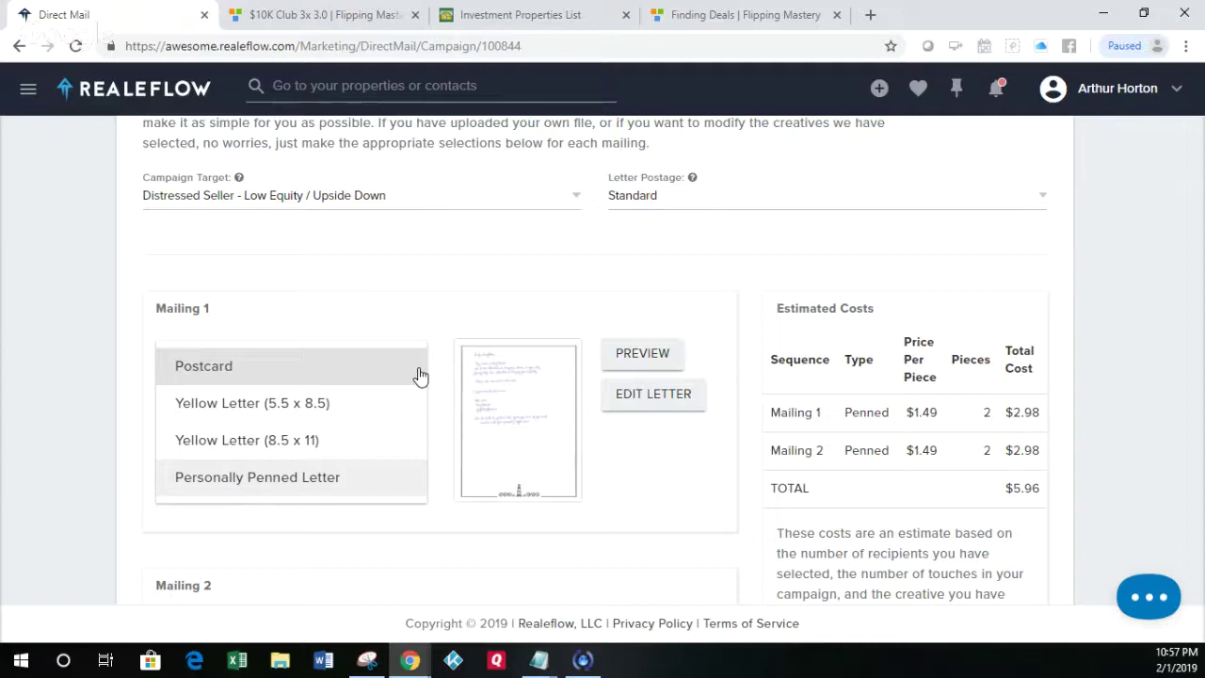
pyautogui.click(410, 331)
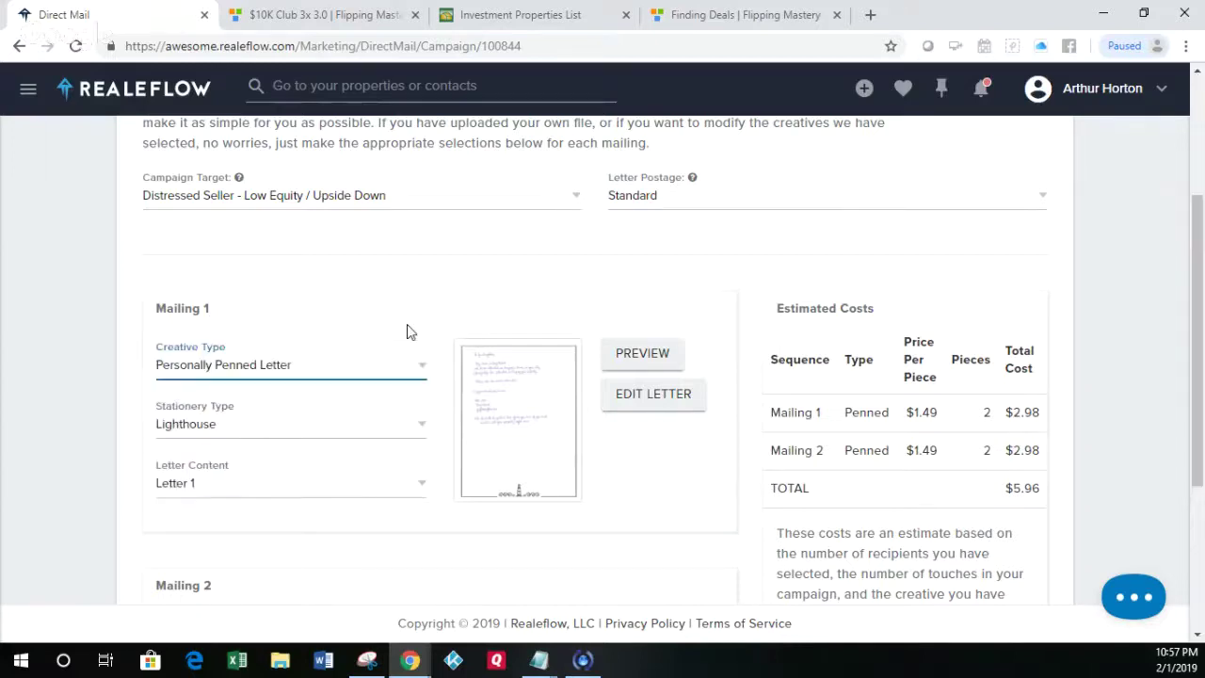
pyautogui.click(423, 436)
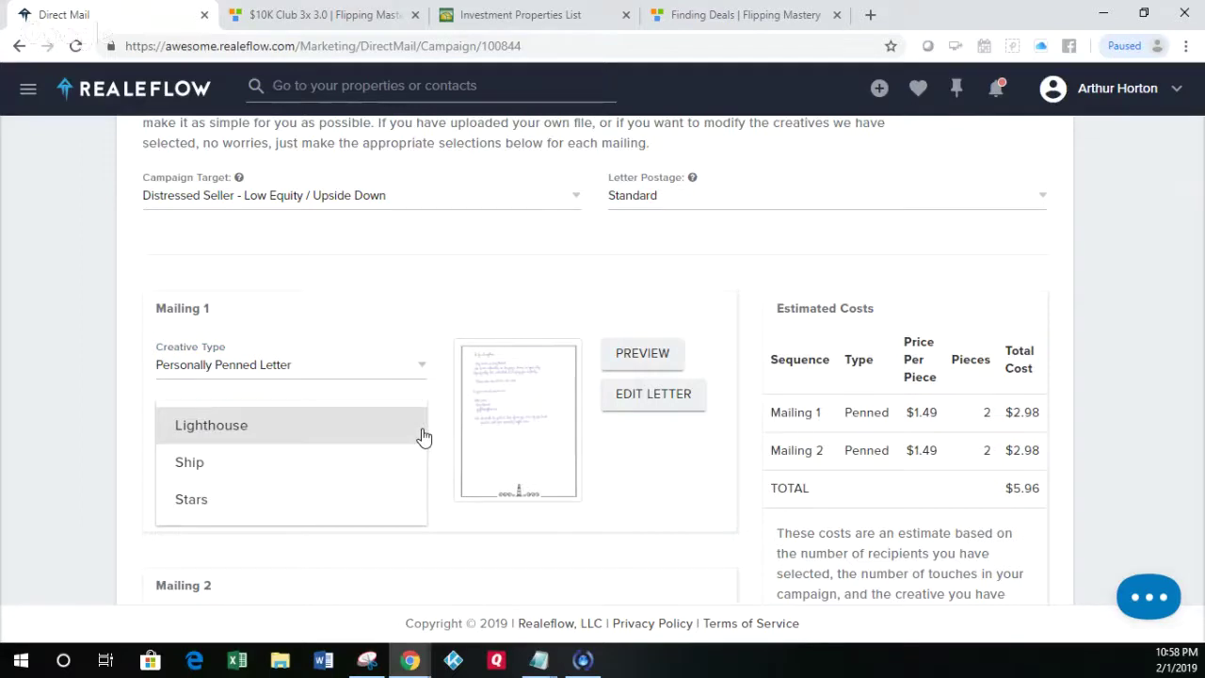
pyautogui.click(361, 494)
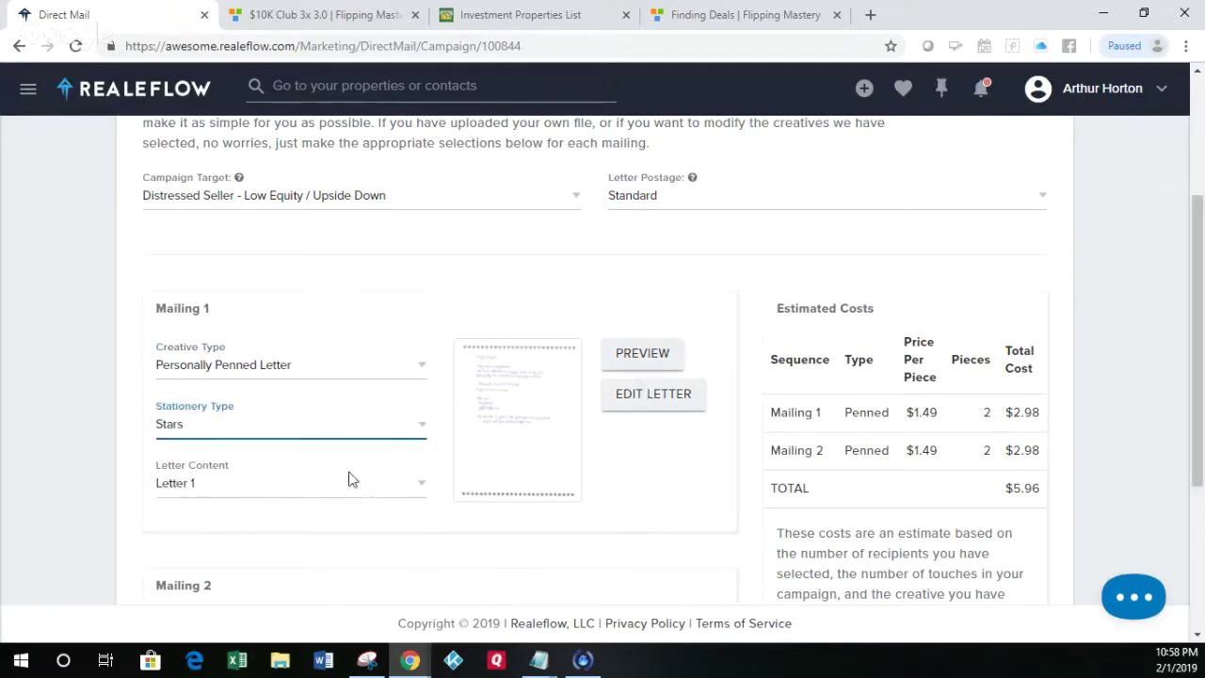
pyautogui.click(422, 484)
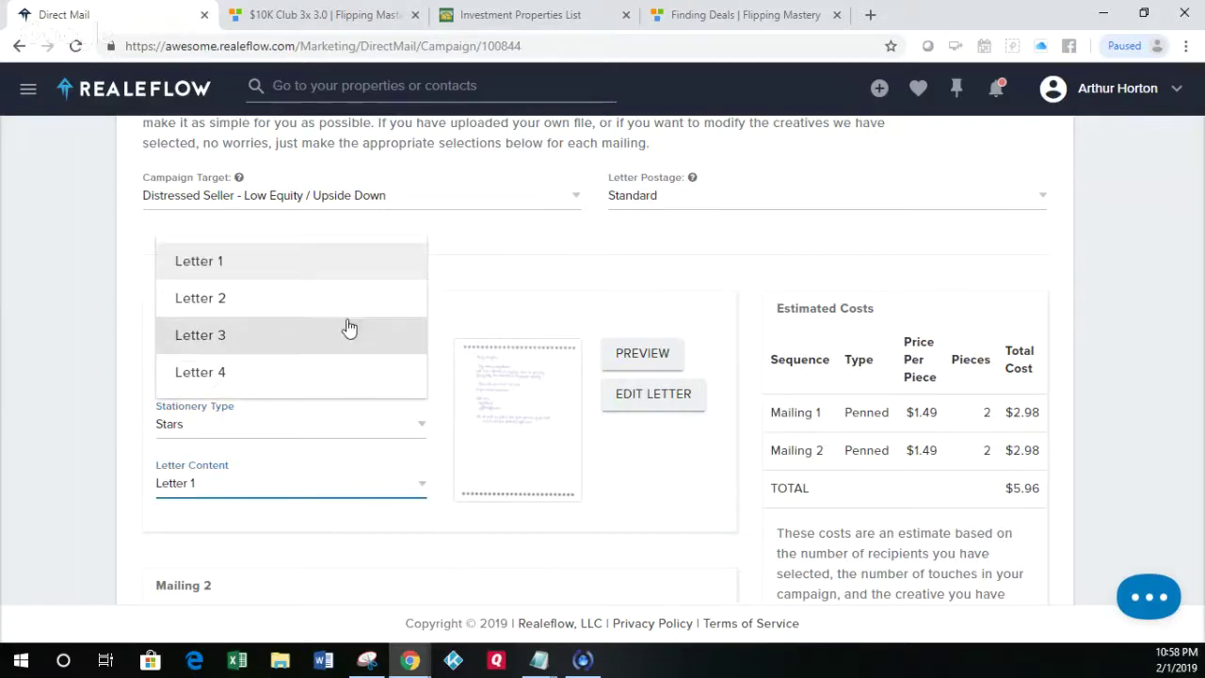
pyautogui.click(348, 273)
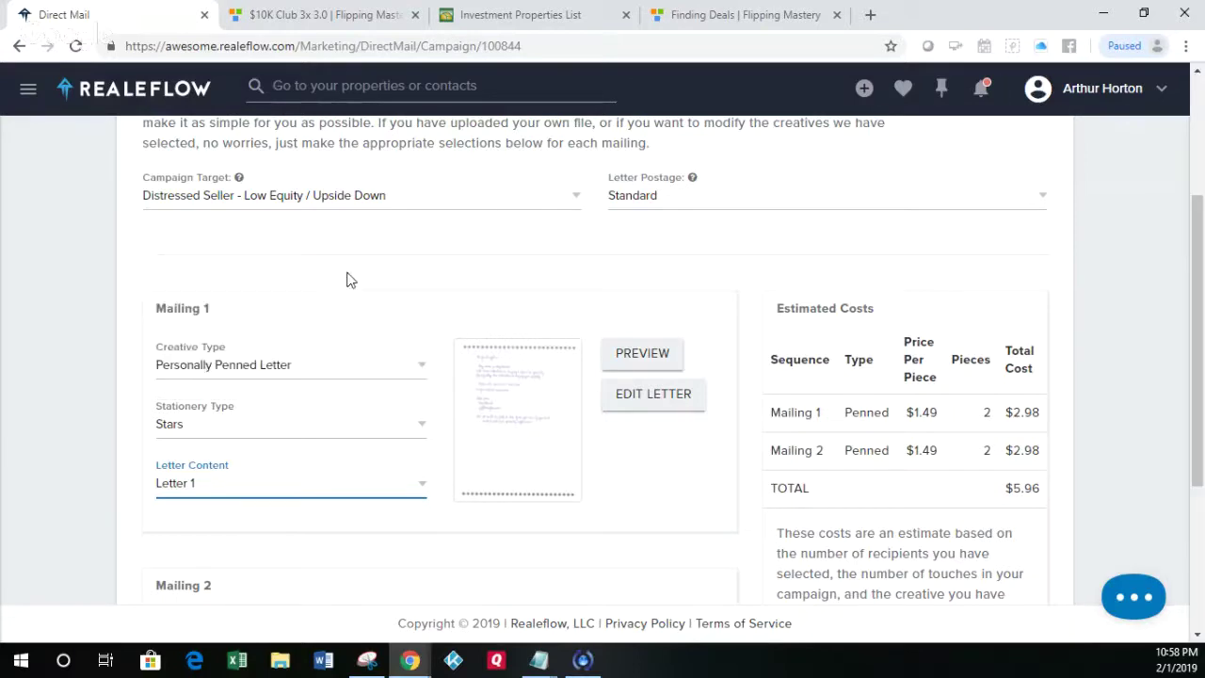
# Step: Preview Mailing 1's handwritten Stars letter, then close the preview
pyautogui.click(635, 365)
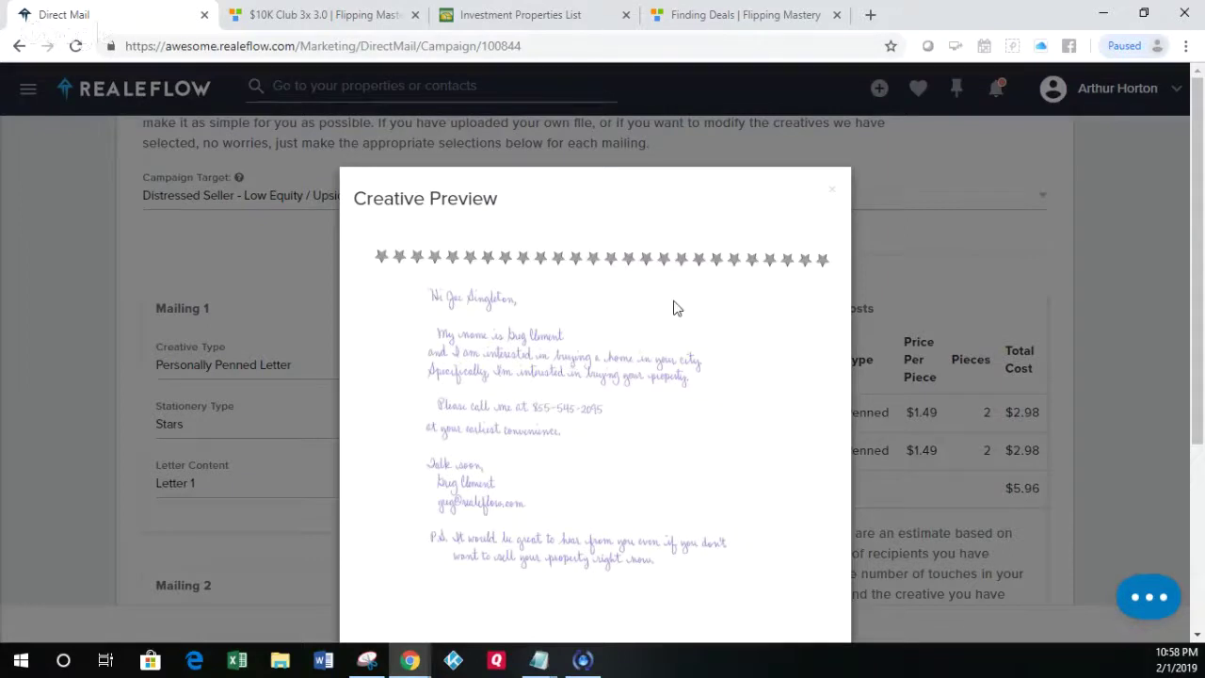
pyautogui.click(834, 195)
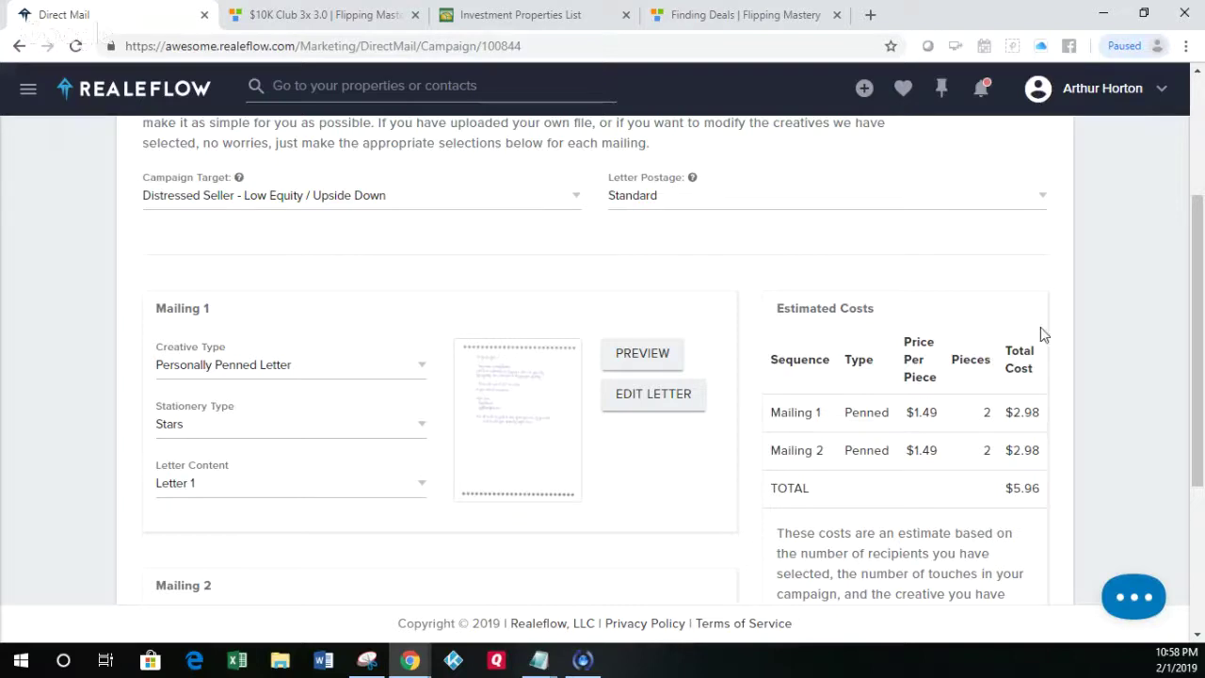
pyautogui.moveTo(1198, 322); pyautogui.dragTo(1196, 447)
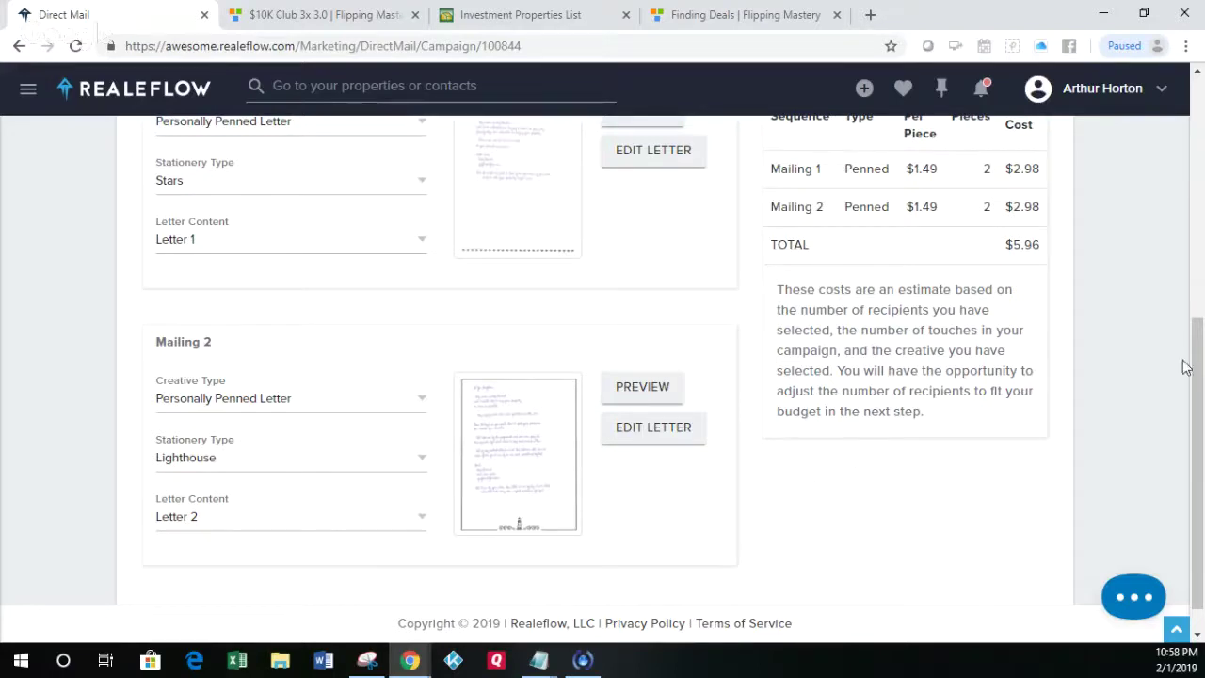
pyautogui.moveTo(1195, 368); pyautogui.dragTo(1199, 301)
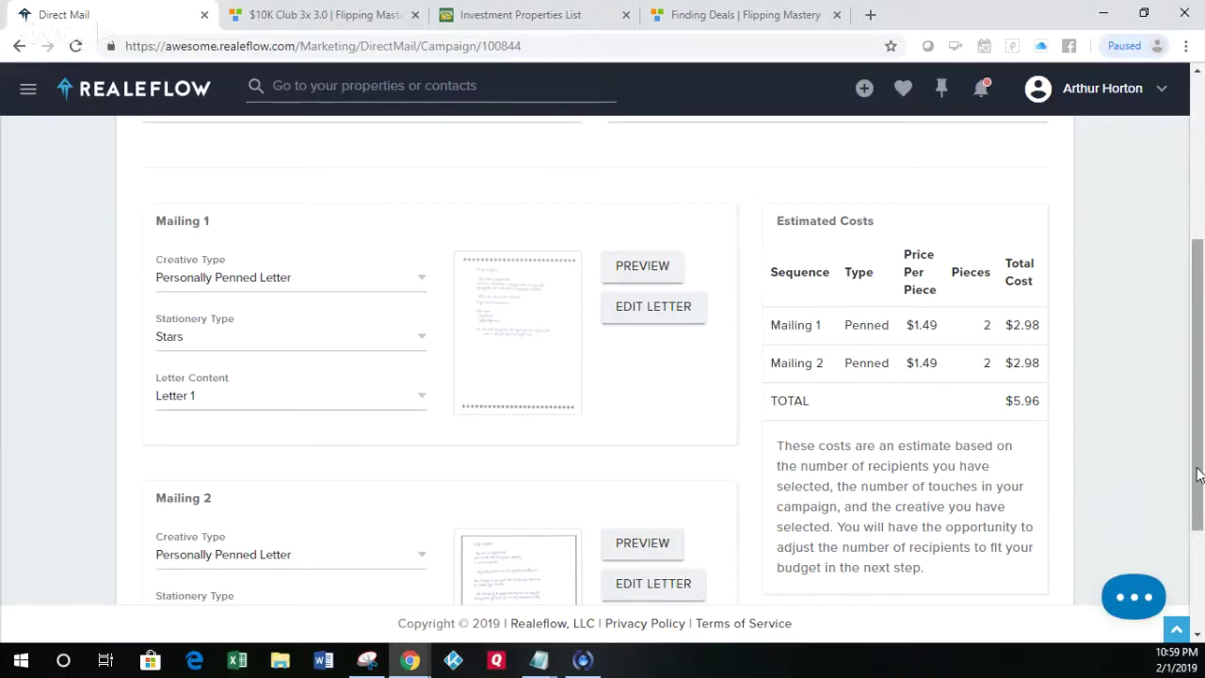
pyautogui.moveTo(1199, 477); pyautogui.dragTo(1197, 341)
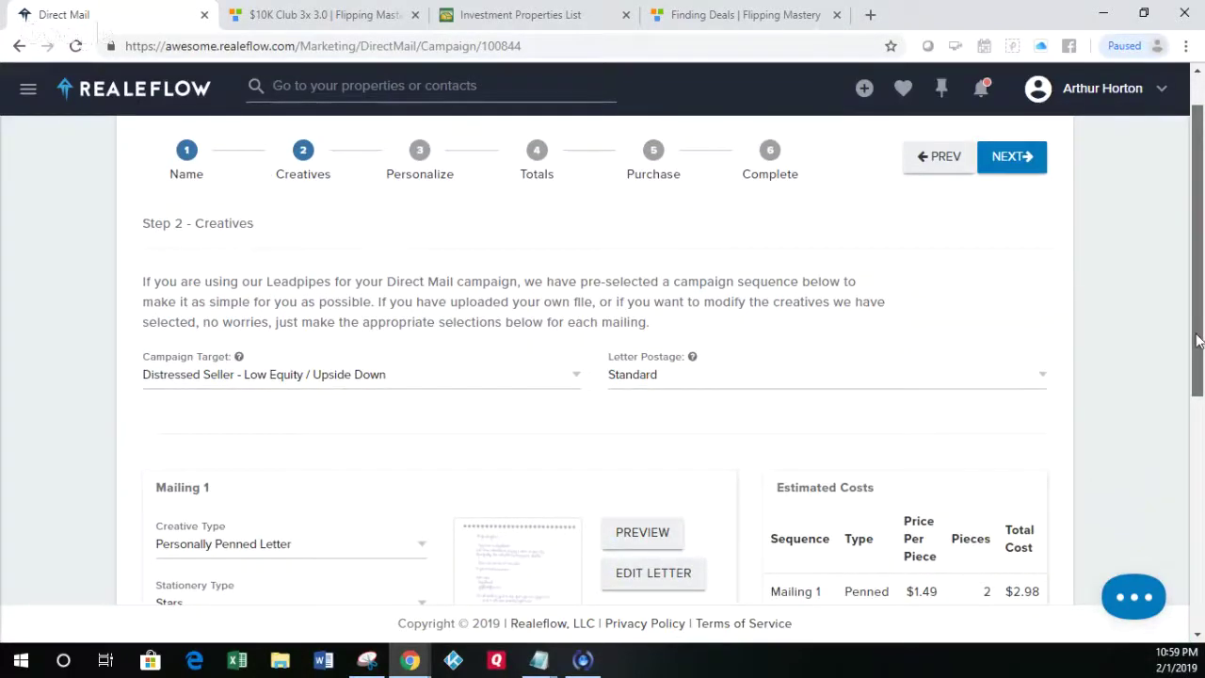
pyautogui.moveTo(1197, 341); pyautogui.dragTo(1189, 405)
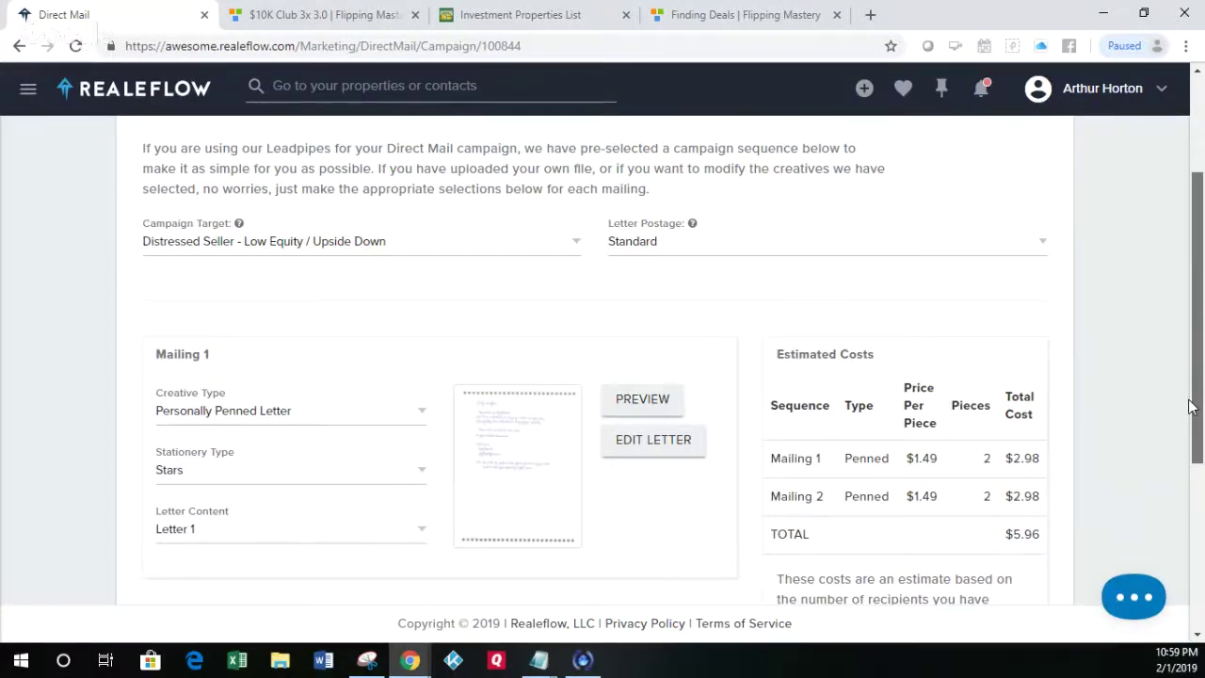
pyautogui.moveTo(1189, 405); pyautogui.dragTo(1181, 309)
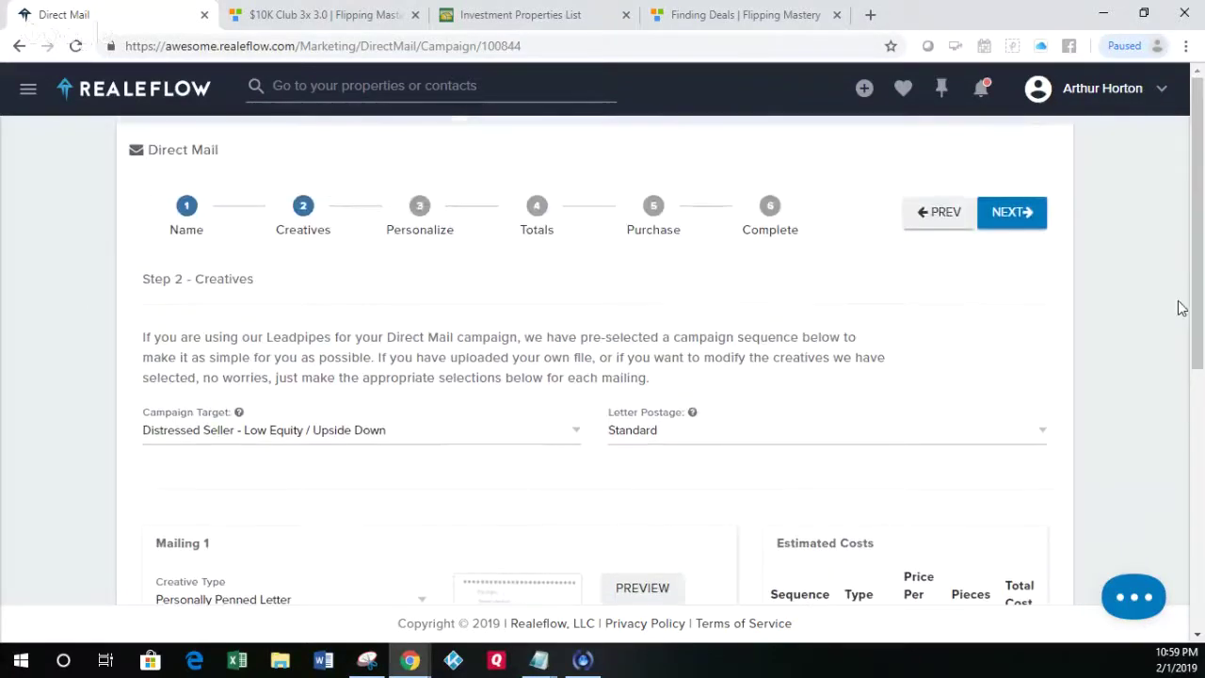
pyautogui.click(1012, 215)
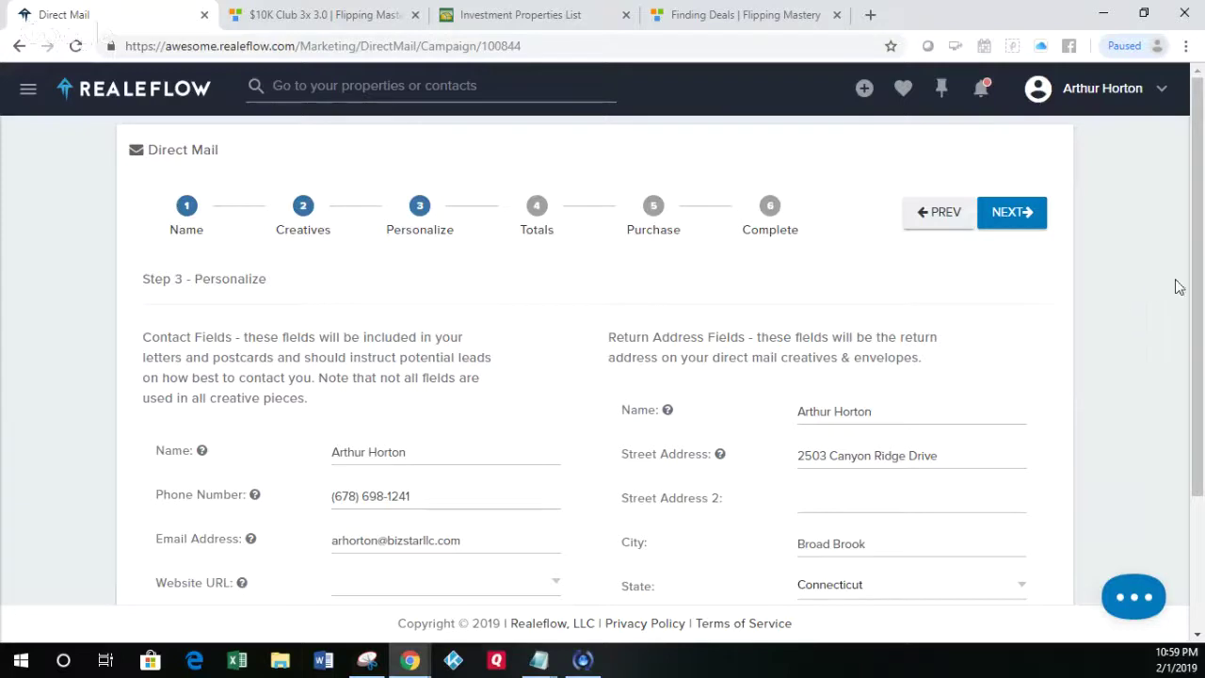
pyautogui.moveTo(1198, 278); pyautogui.dragTo(1201, 358)
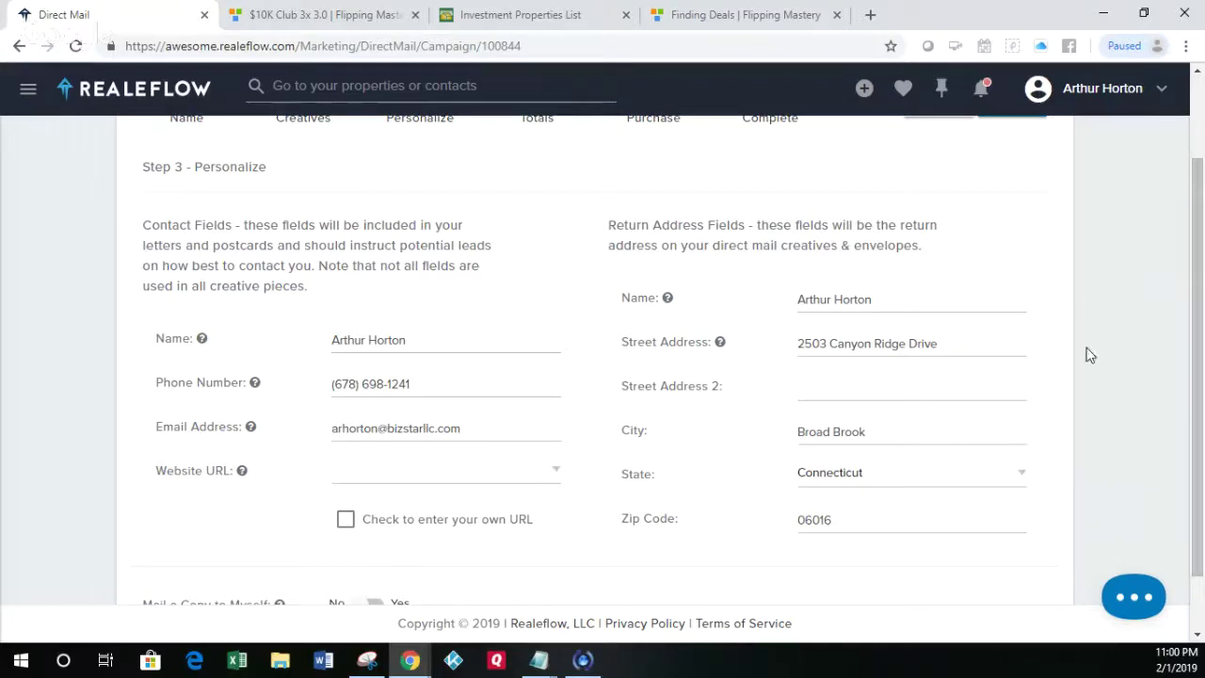
pyautogui.click(546, 480)
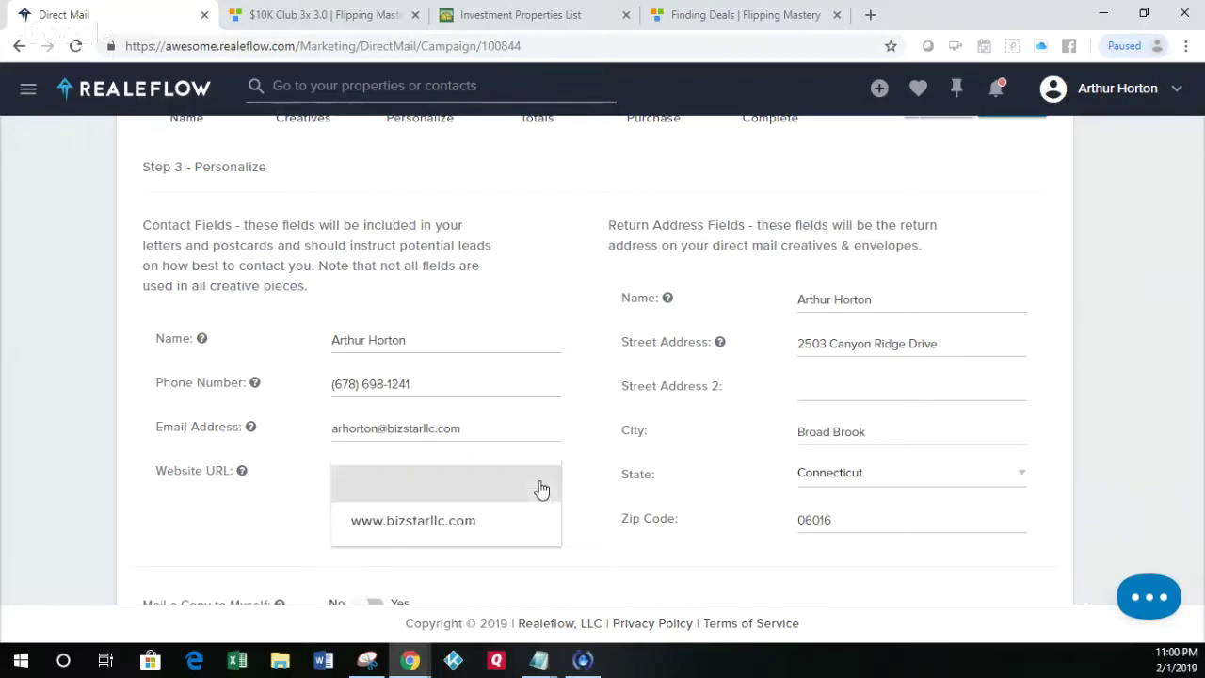
pyautogui.click(495, 520)
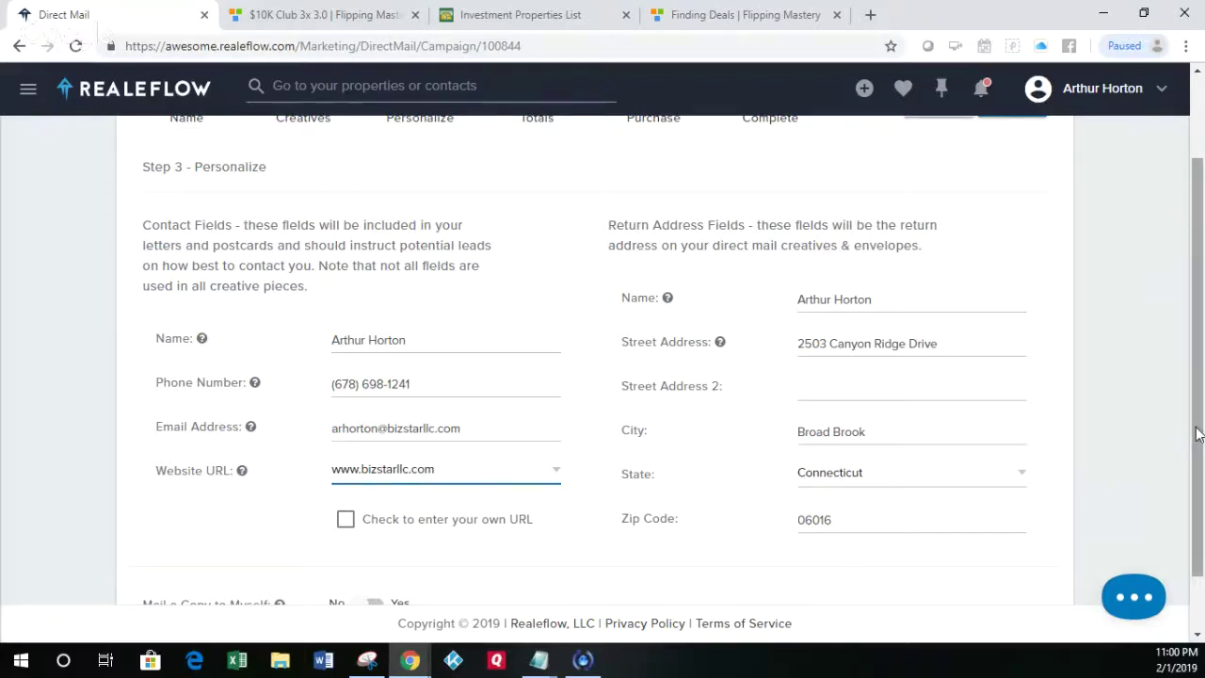
pyautogui.scroll(-2, 1195, 433)
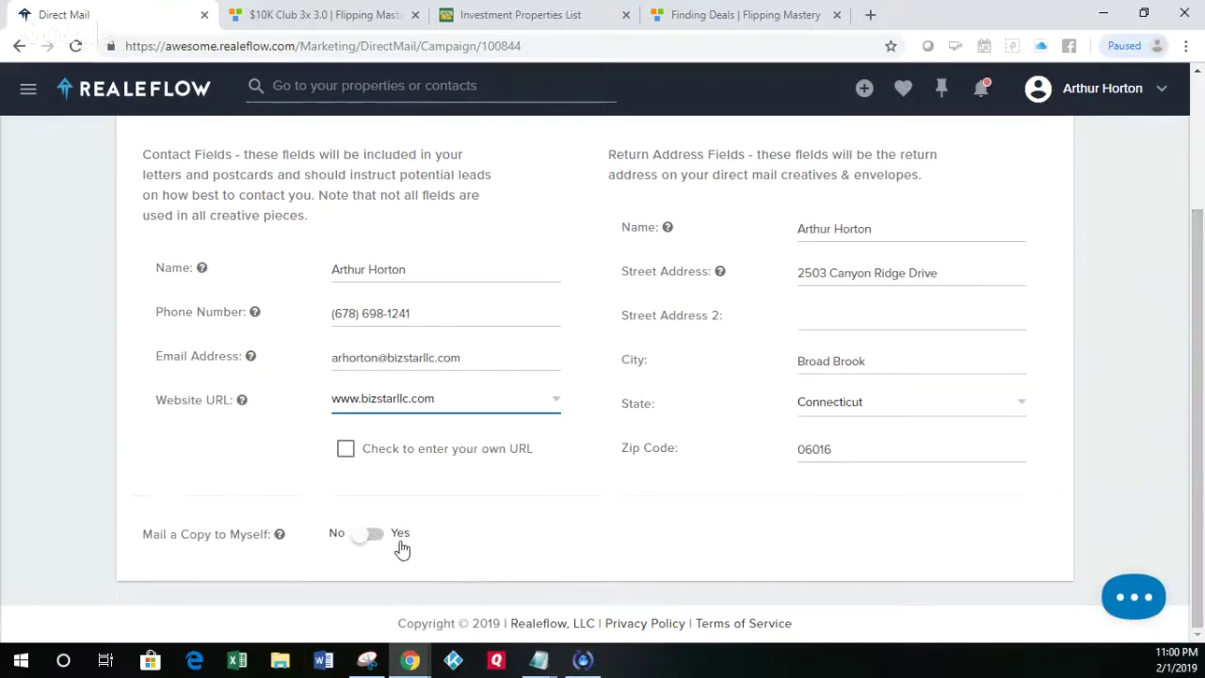
pyautogui.click(374, 534)
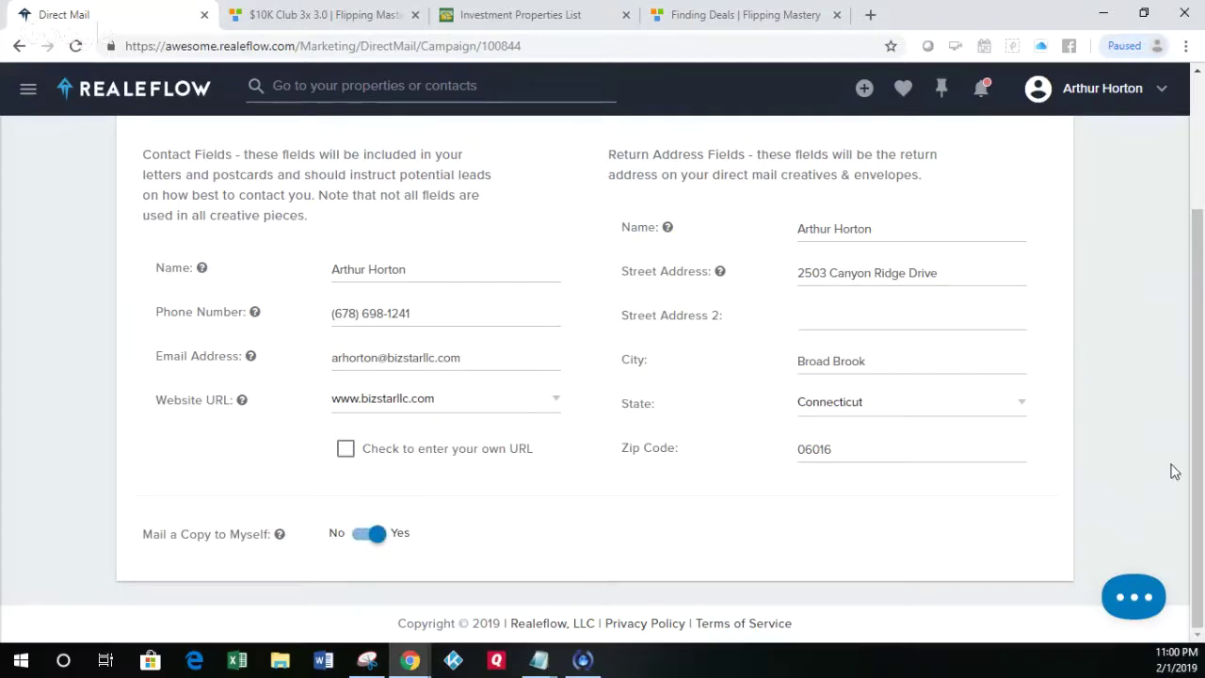
pyautogui.moveTo(1198, 453); pyautogui.dragTo(1202, 296)
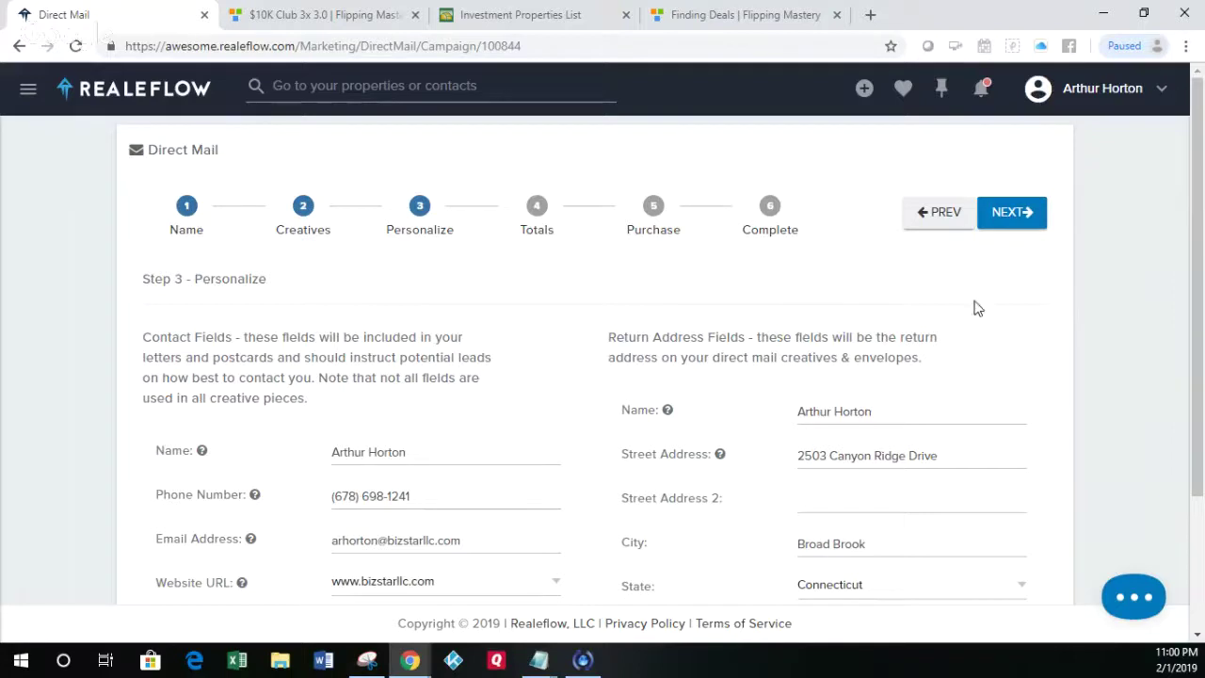
# Step: Review the 6-piece, $8.94 campaign totals and save them to reach Purchase
pyautogui.click(1011, 226)
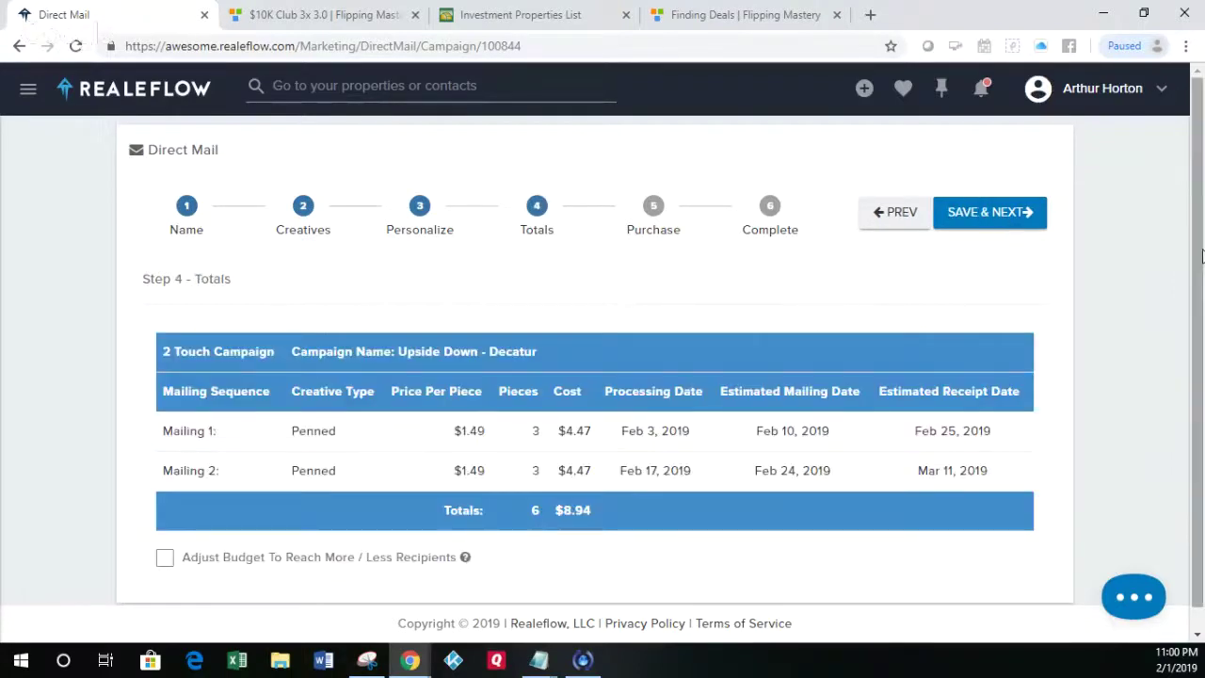
pyautogui.scroll(-1, 1147, 336)
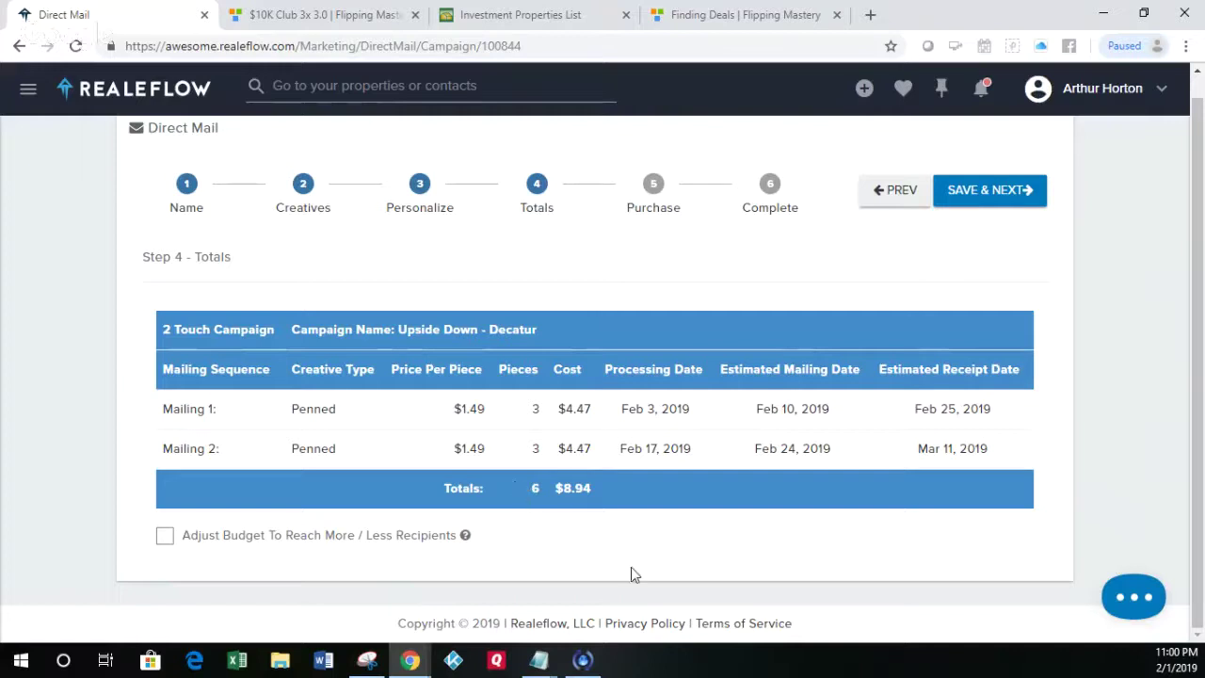
pyautogui.click(986, 192)
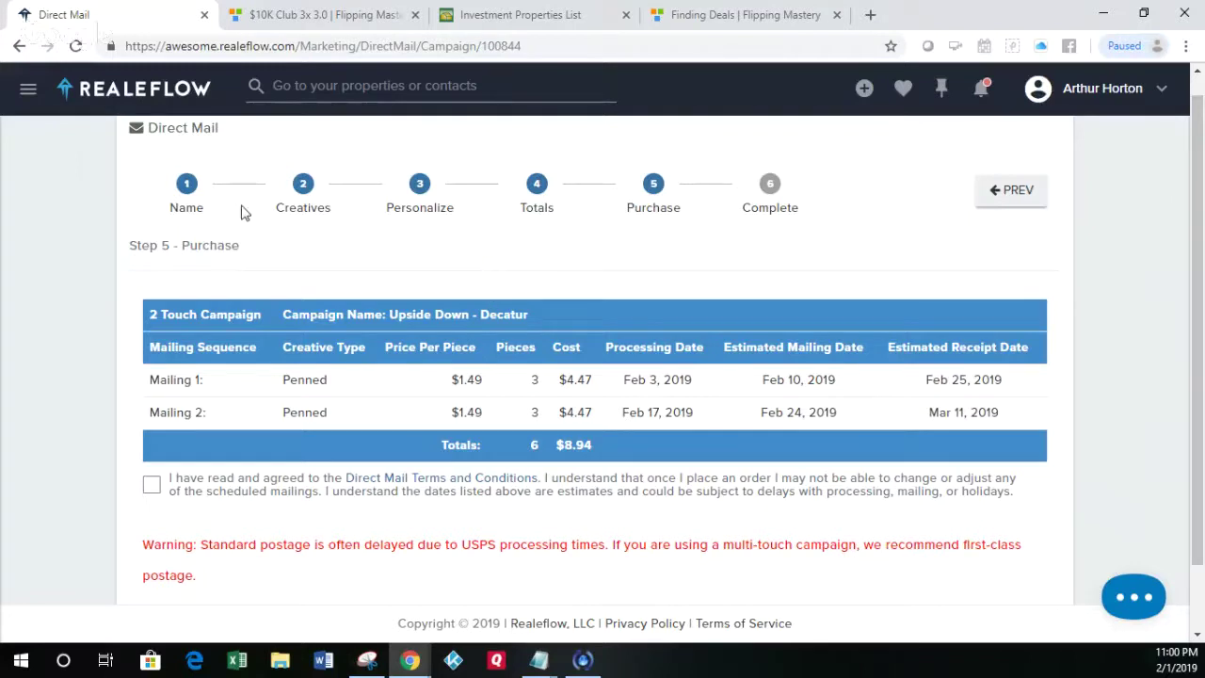
# Step: Expand Leadpipes in Realeflow's navigation menu, then bring up the saved Finding the Deal slide in Snipping Tool
pyautogui.click(28, 94)
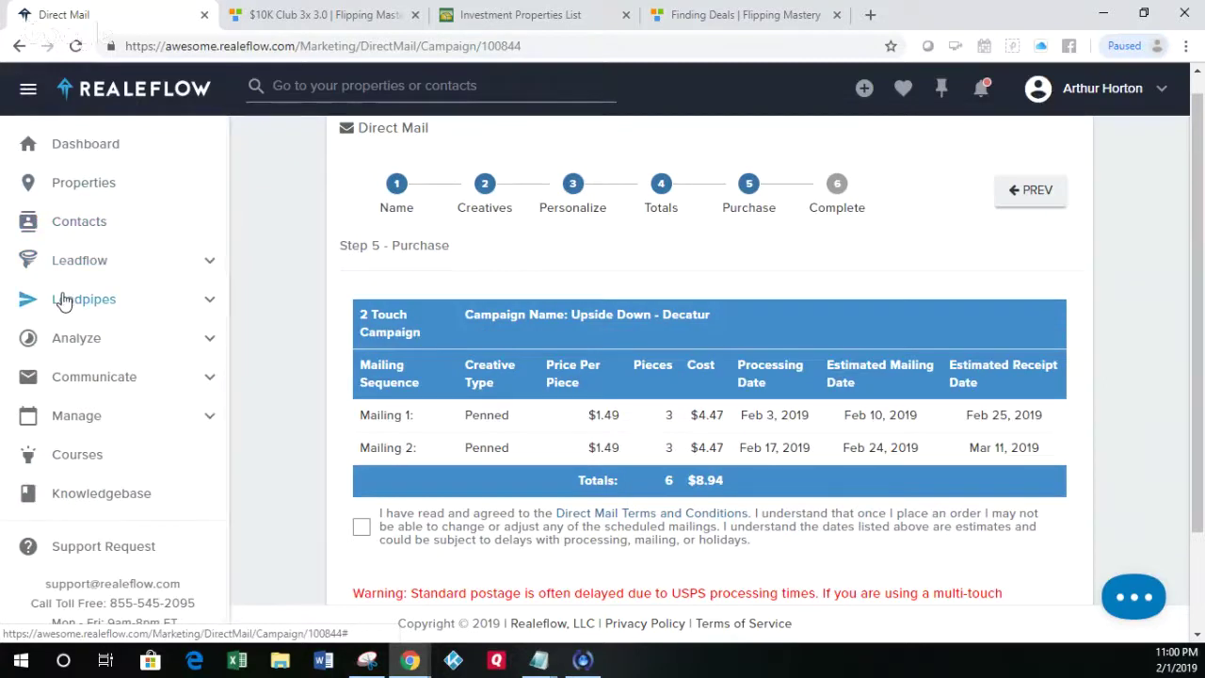
pyautogui.click(61, 299)
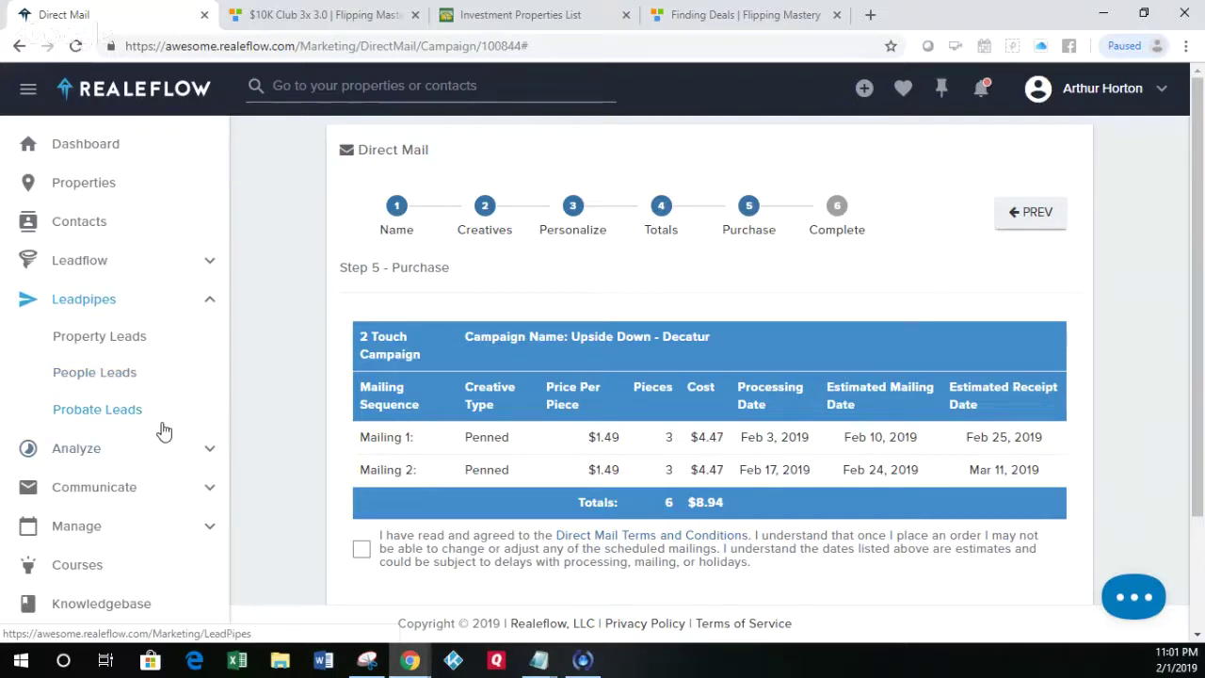
pyautogui.click(367, 661)
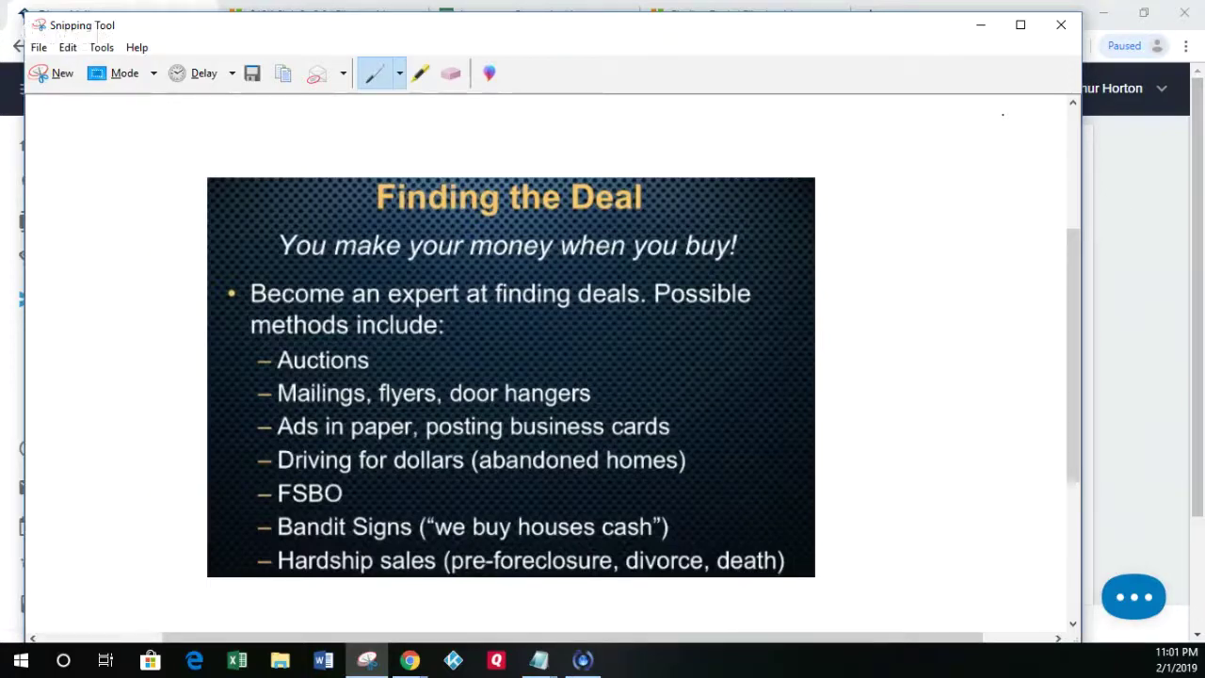
# Step: Minimize the Snipping Tool slide and return to the Finding Deals | Flipping Mastery tab
pyautogui.click(981, 25)
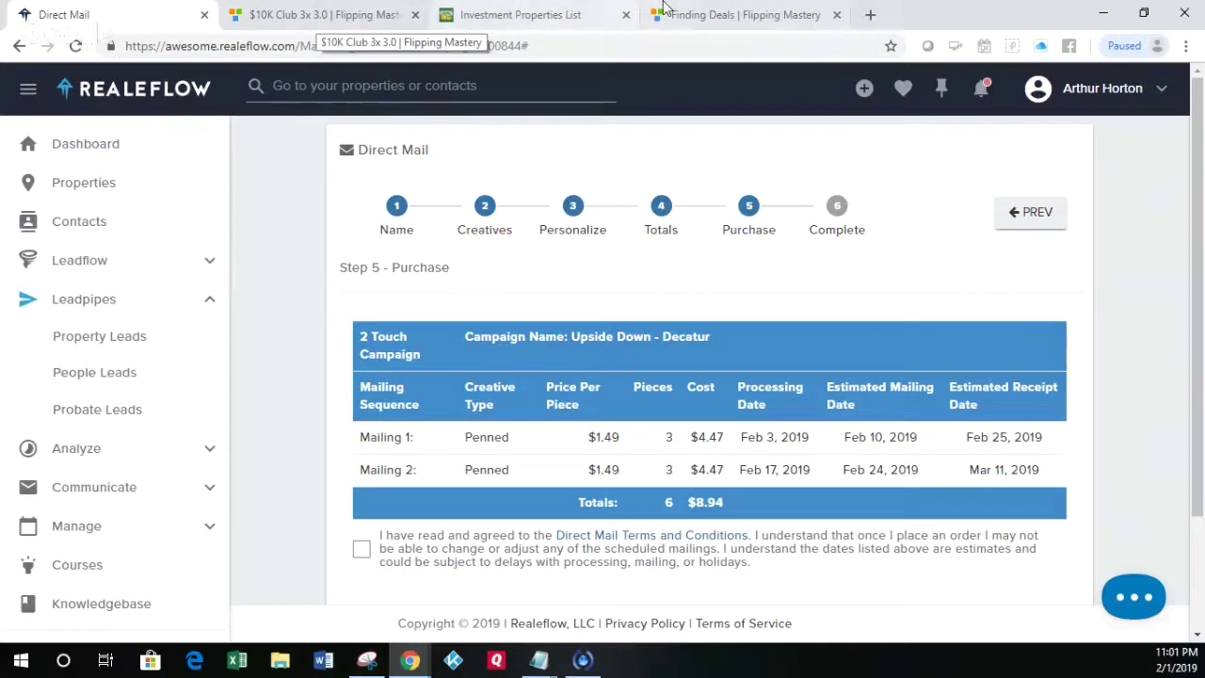
pyautogui.click(718, 16)
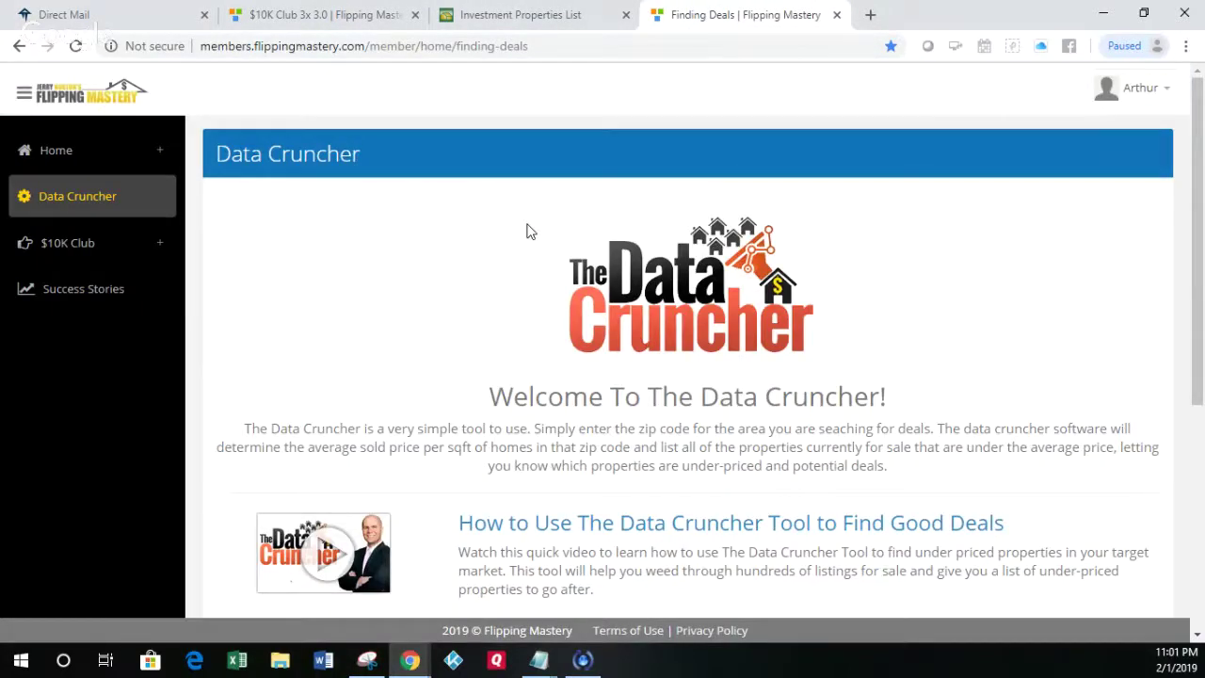
# Step: Open Data Cruncher and submit zip code 30030 in the Deal Generator Area
pyautogui.click(72, 198)
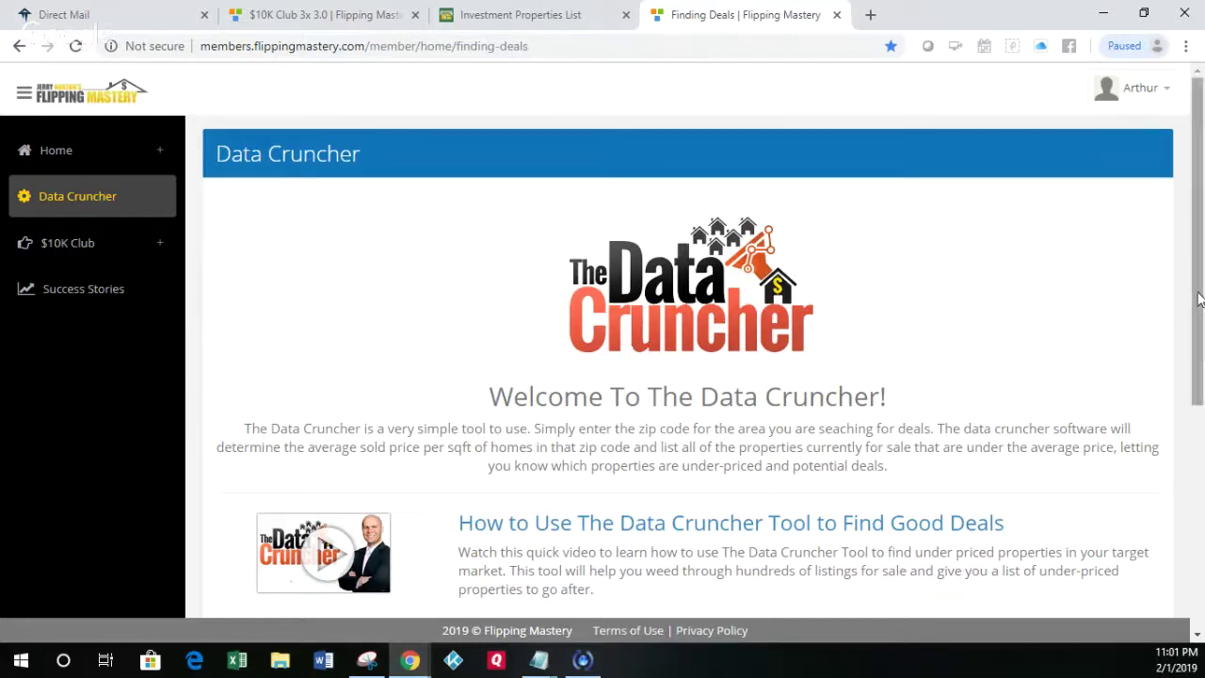
pyautogui.moveTo(1202, 301); pyautogui.dragTo(1203, 522)
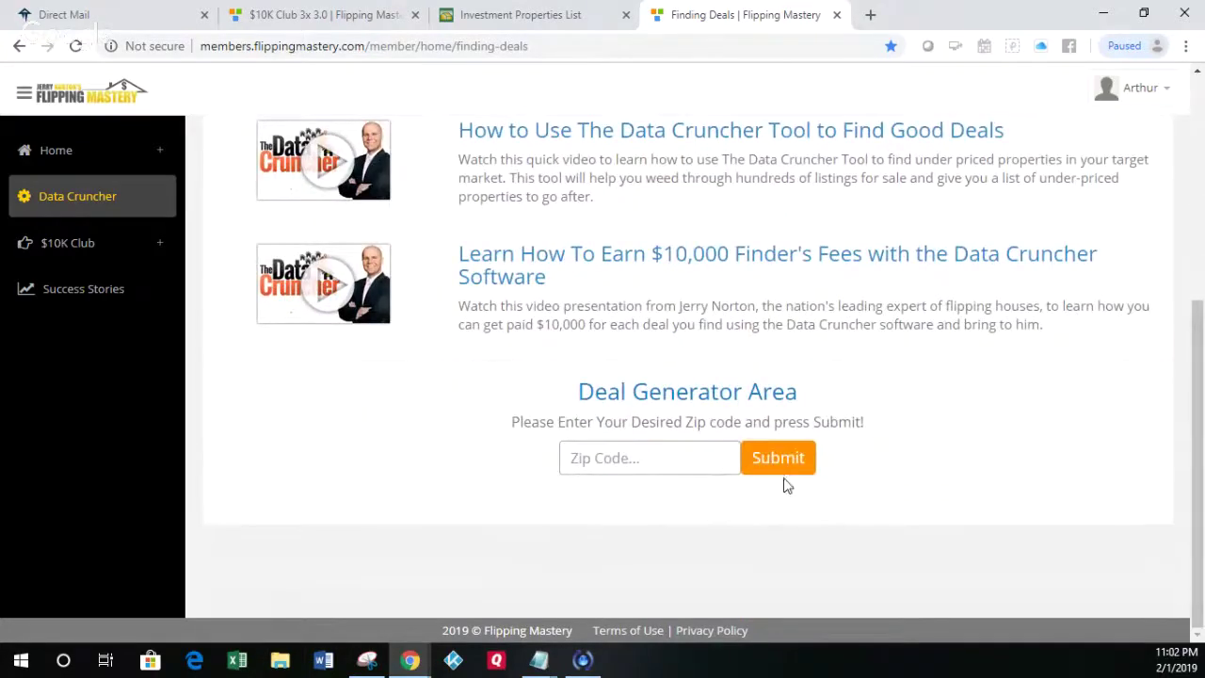
pyautogui.click(696, 456)
pyautogui.write('30030')
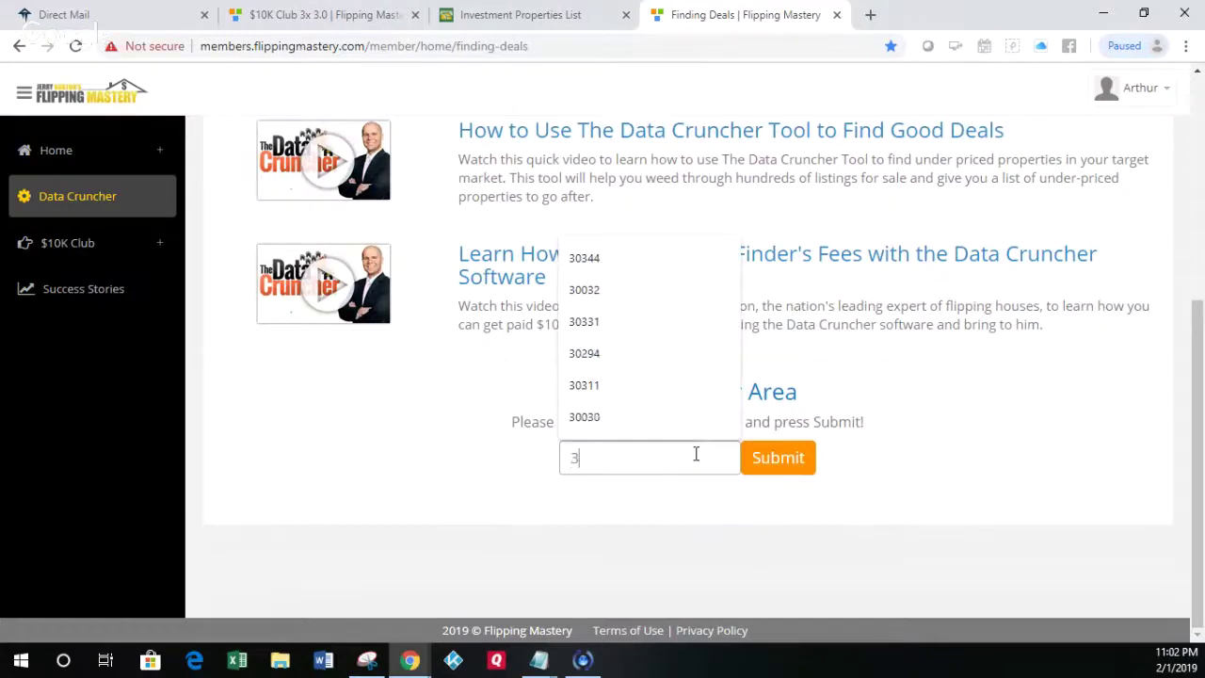
pyautogui.click(759, 461)
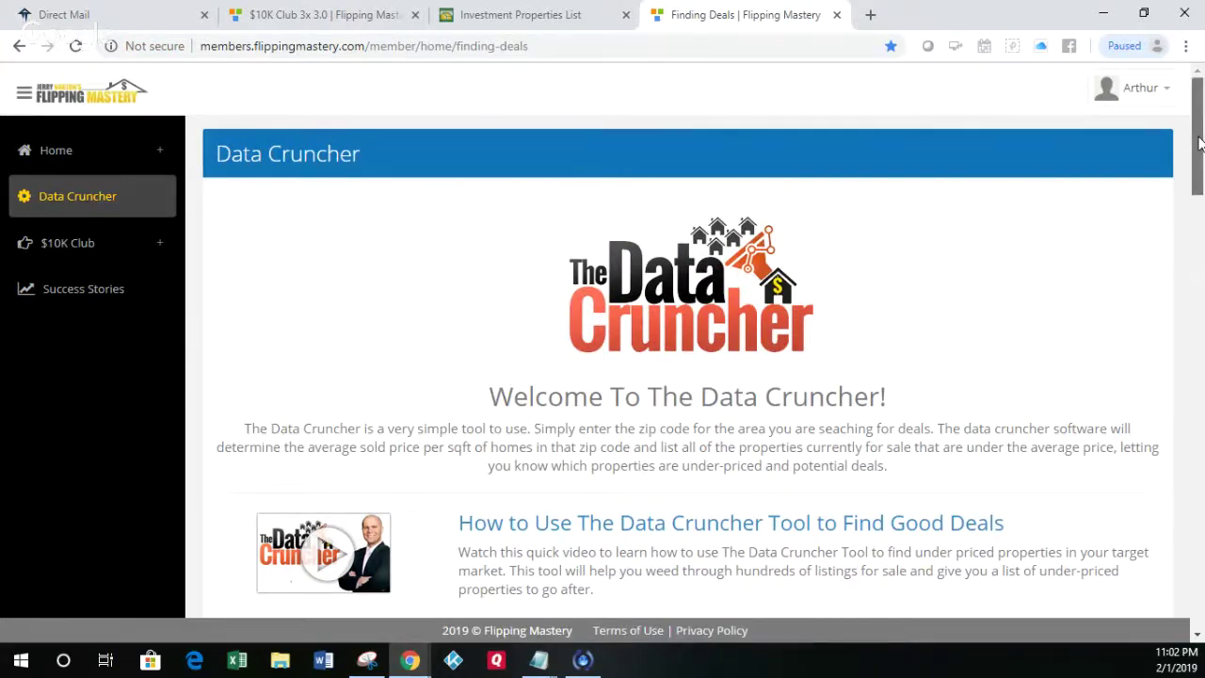
pyautogui.moveTo(1198, 142); pyautogui.dragTo(1199, 249)
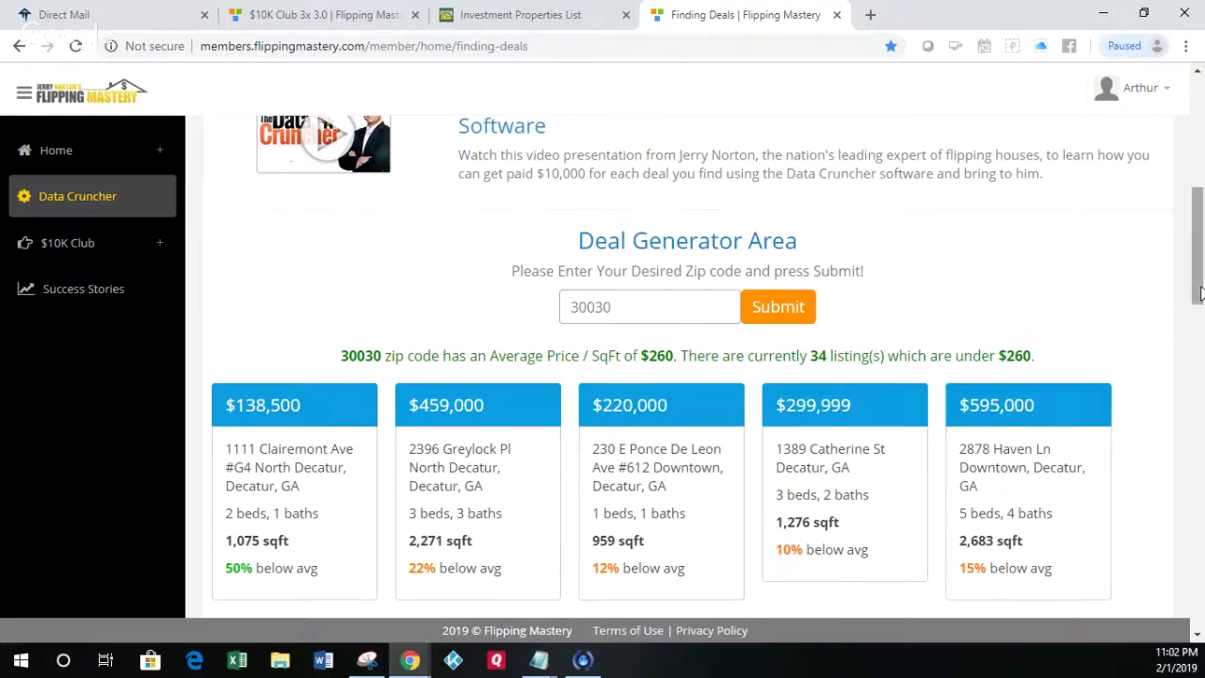
pyautogui.moveTo(1199, 289); pyautogui.dragTo(1200, 303)
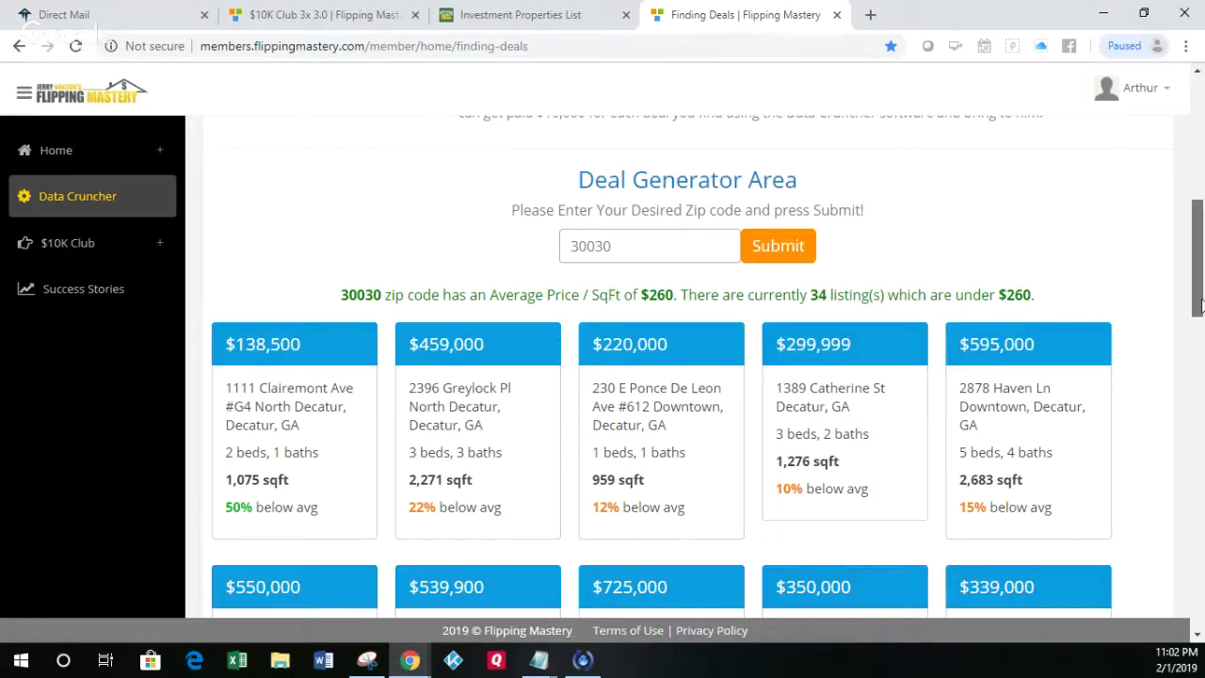
pyautogui.moveTo(1199, 305); pyautogui.dragTo(1200, 327)
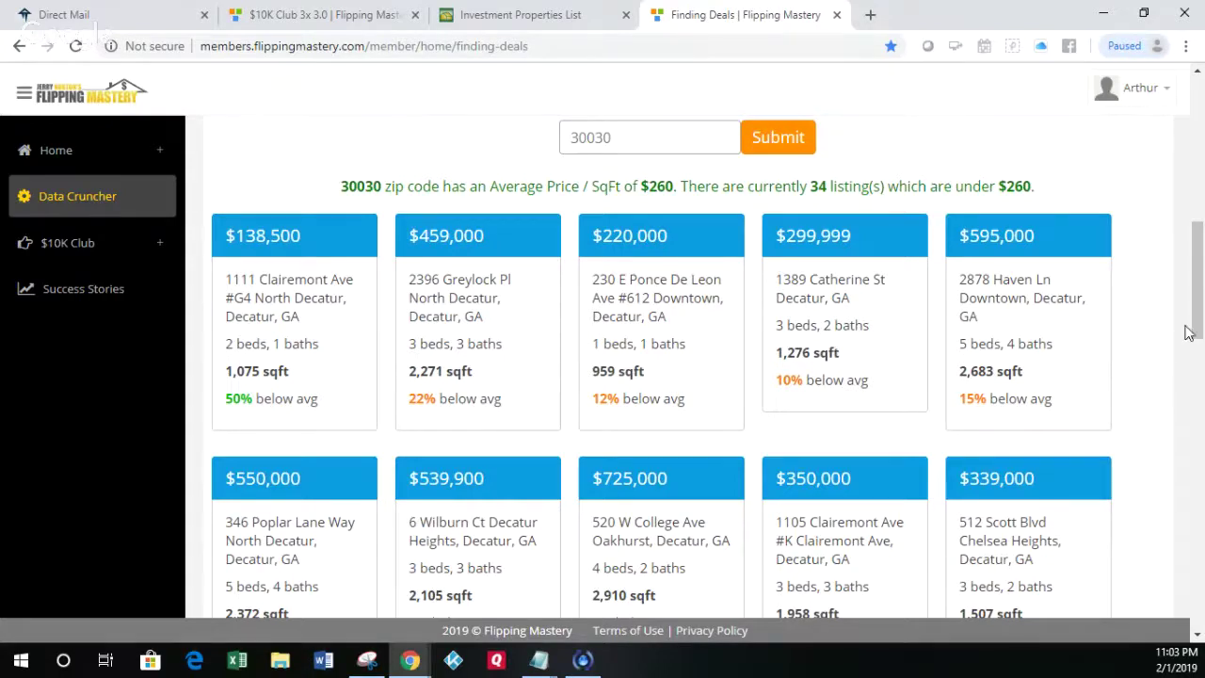
pyautogui.moveTo(1200, 322); pyautogui.dragTo(1198, 421)
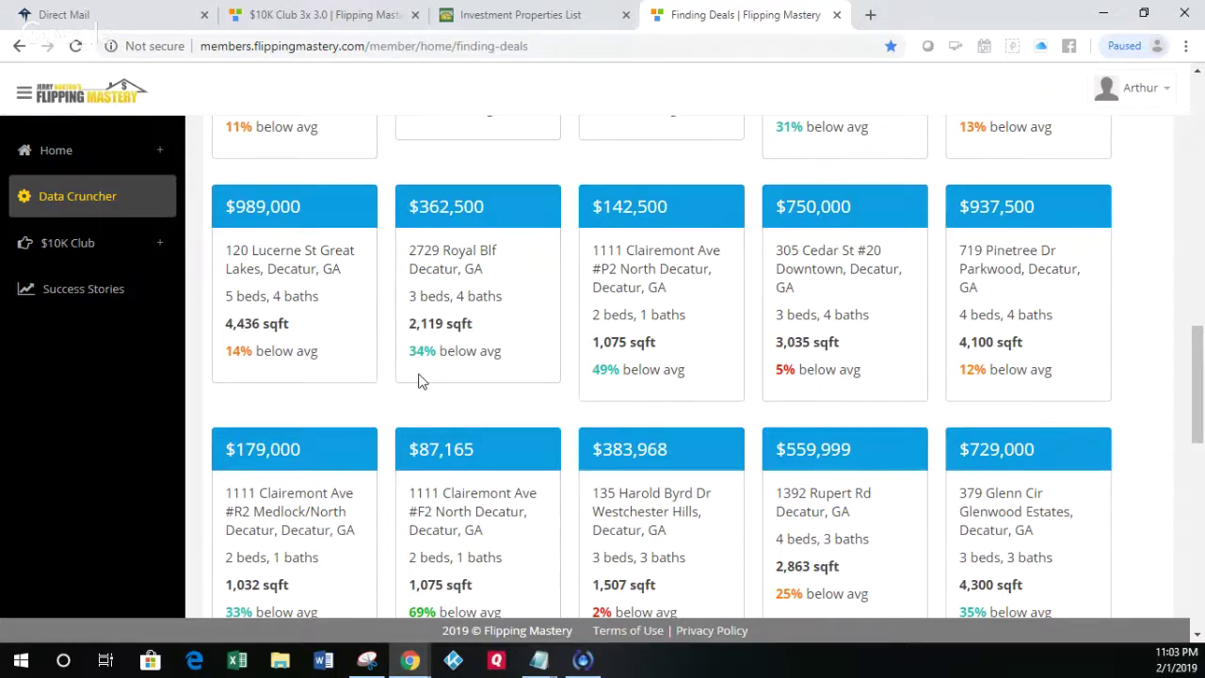
pyautogui.click(431, 220)
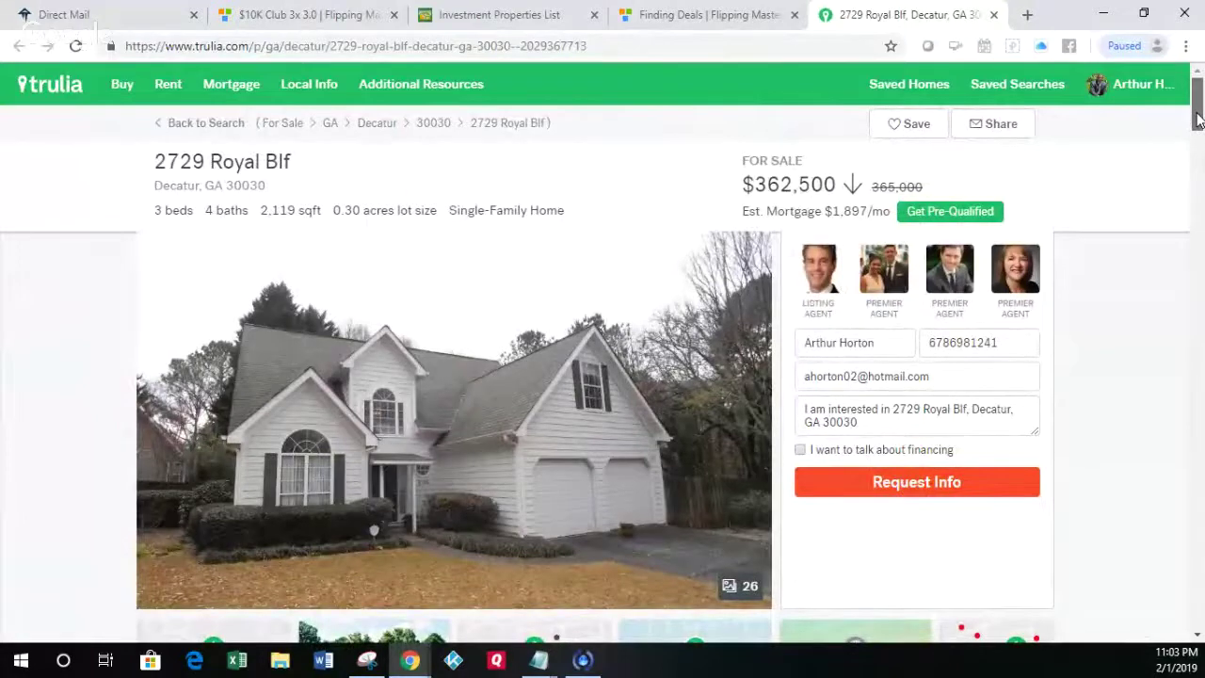
pyautogui.moveTo(1197, 118); pyautogui.dragTo(1198, 167)
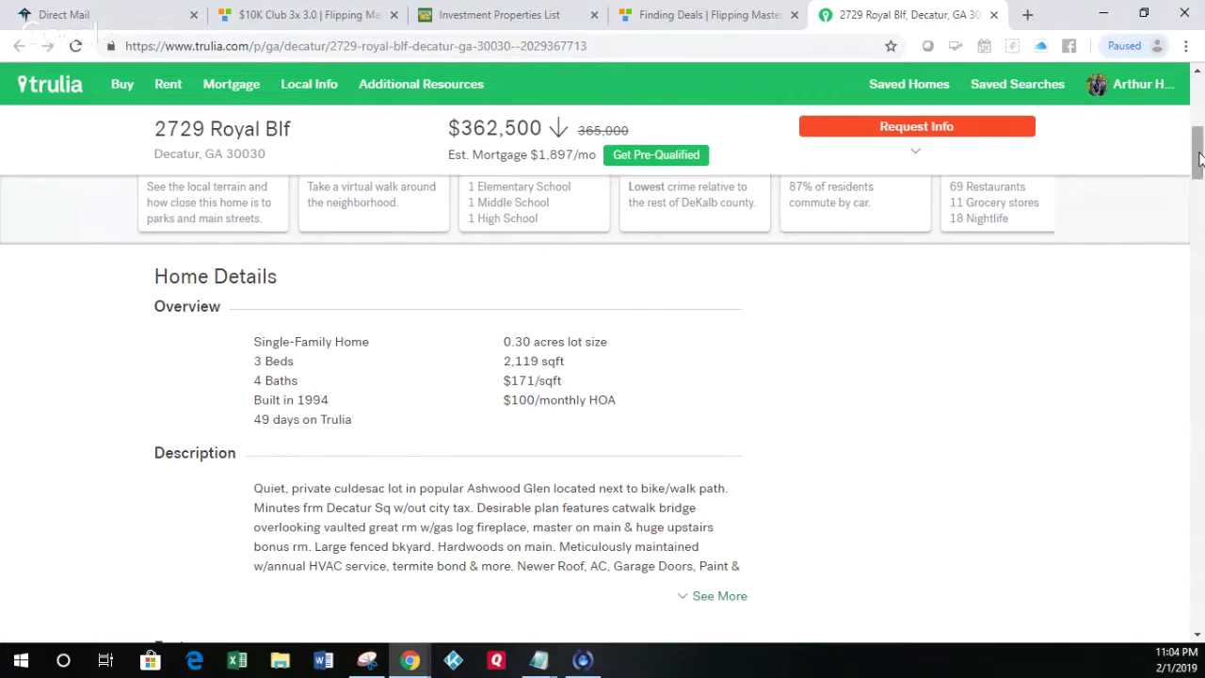
pyautogui.moveTo(1200, 160); pyautogui.dragTo(1200, 98)
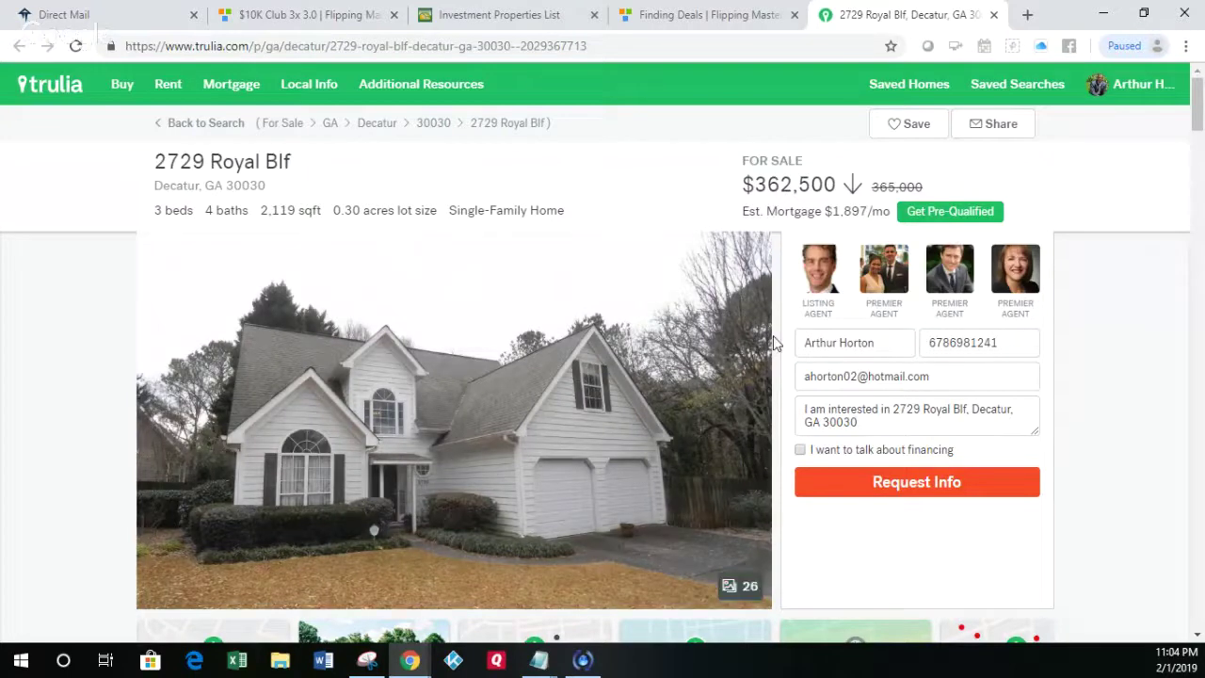
pyautogui.moveTo(855, 280)
pyautogui.click(697, 20)
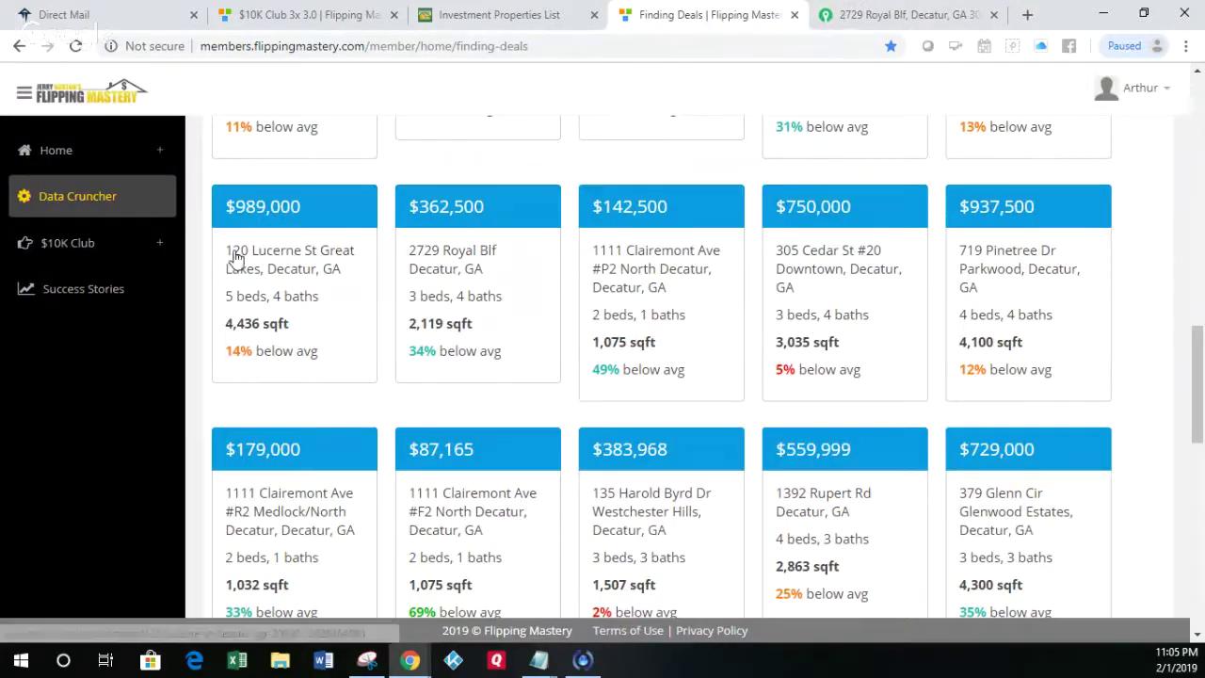
# Step: Open the Automated Deal Finder from $10K Club Softwares and close its tutorial video popup
pyautogui.click(160, 252)
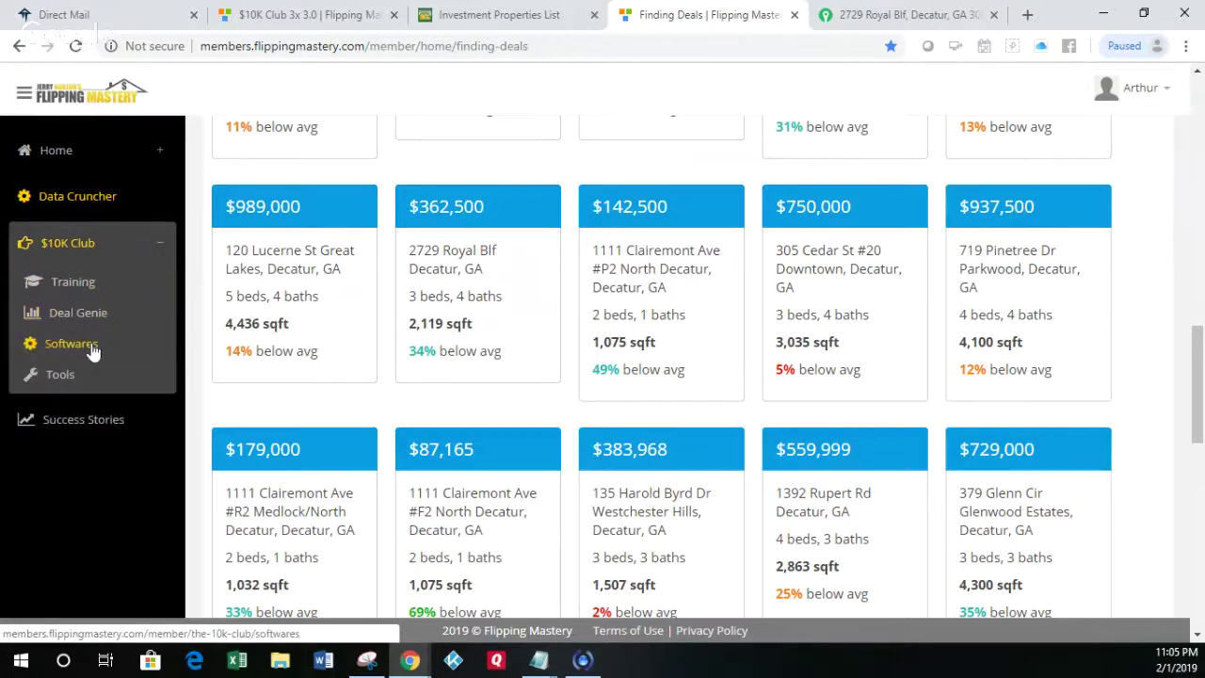
pyautogui.click(85, 346)
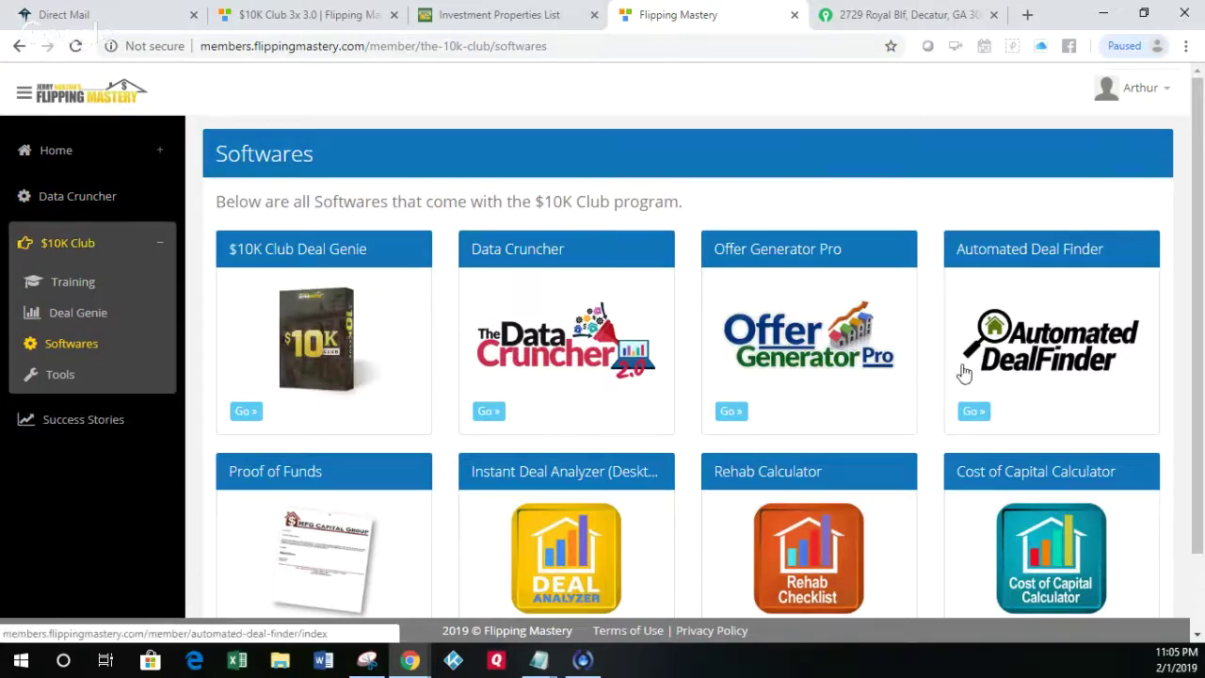
pyautogui.click(1021, 375)
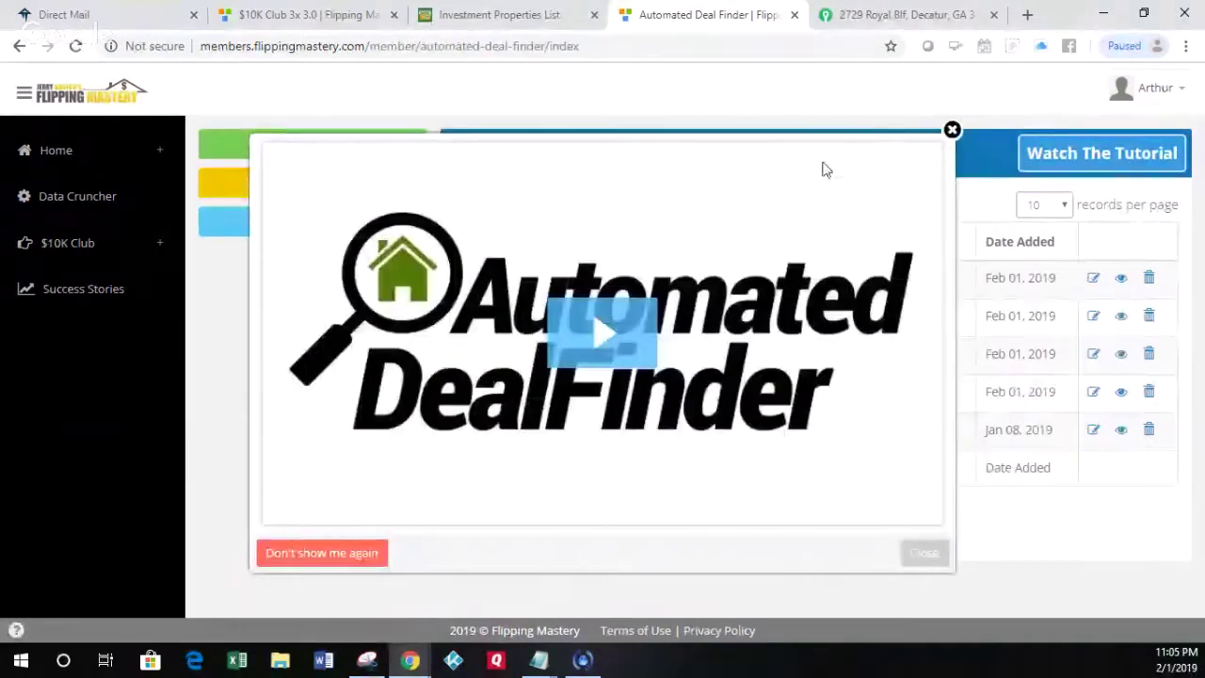
pyautogui.click(952, 132)
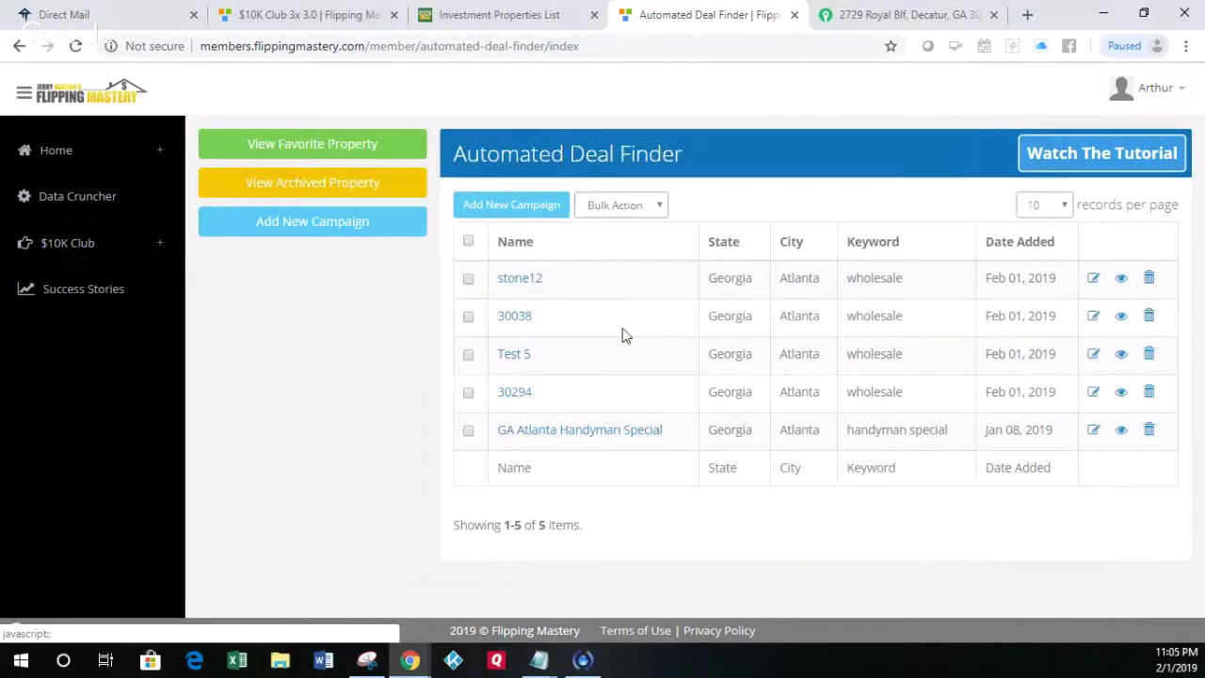
# Step: Create campaign 'Test Market' for Georgia, Macon / Warner Robins, keyword handyman special
pyautogui.click(321, 231)
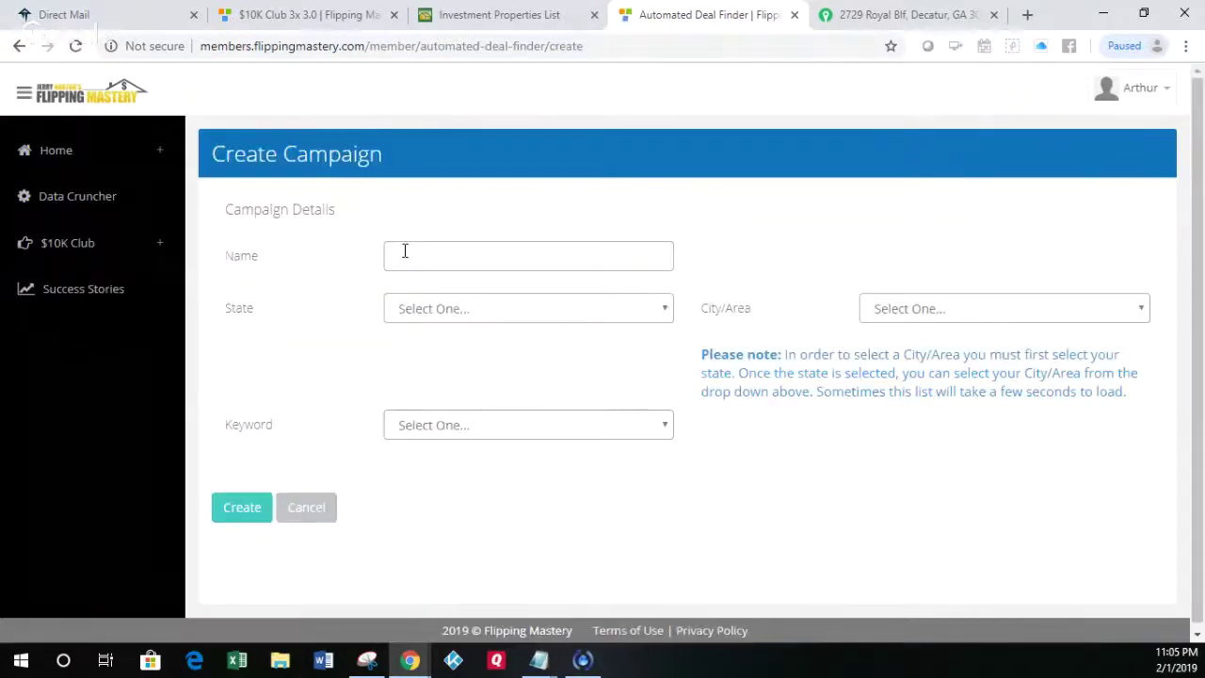
pyautogui.click(410, 257)
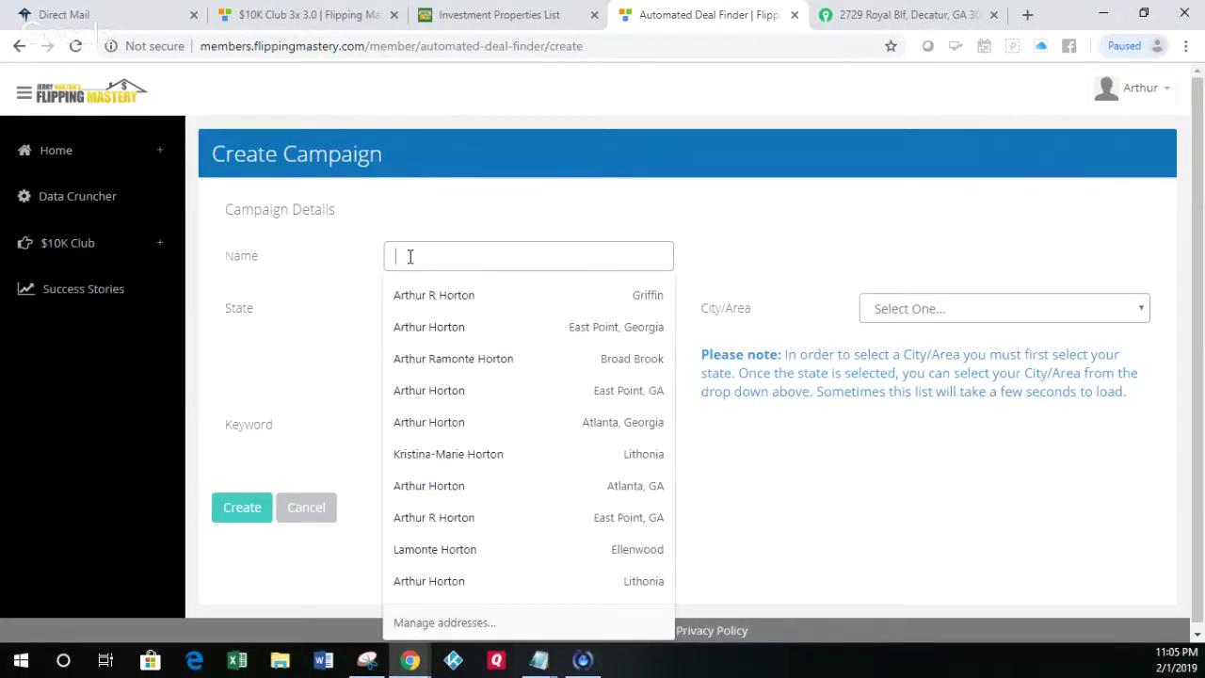
pyautogui.write('Test Ma')
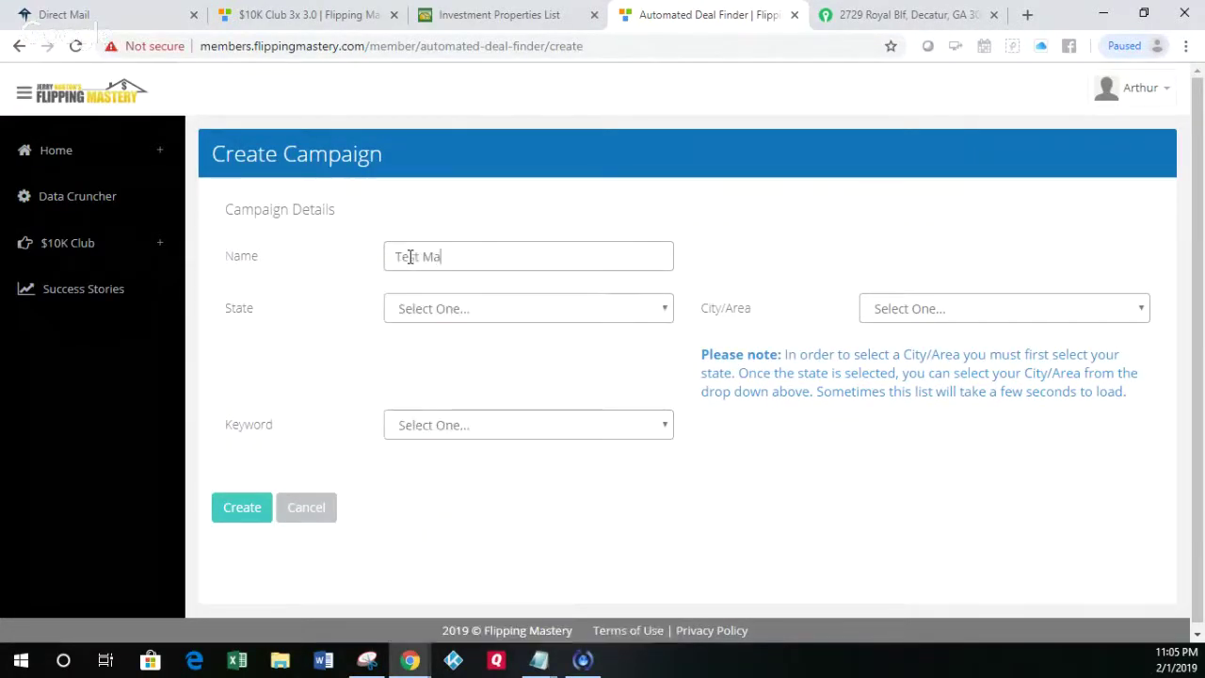
pyautogui.write('rket')
pyautogui.click(422, 314)
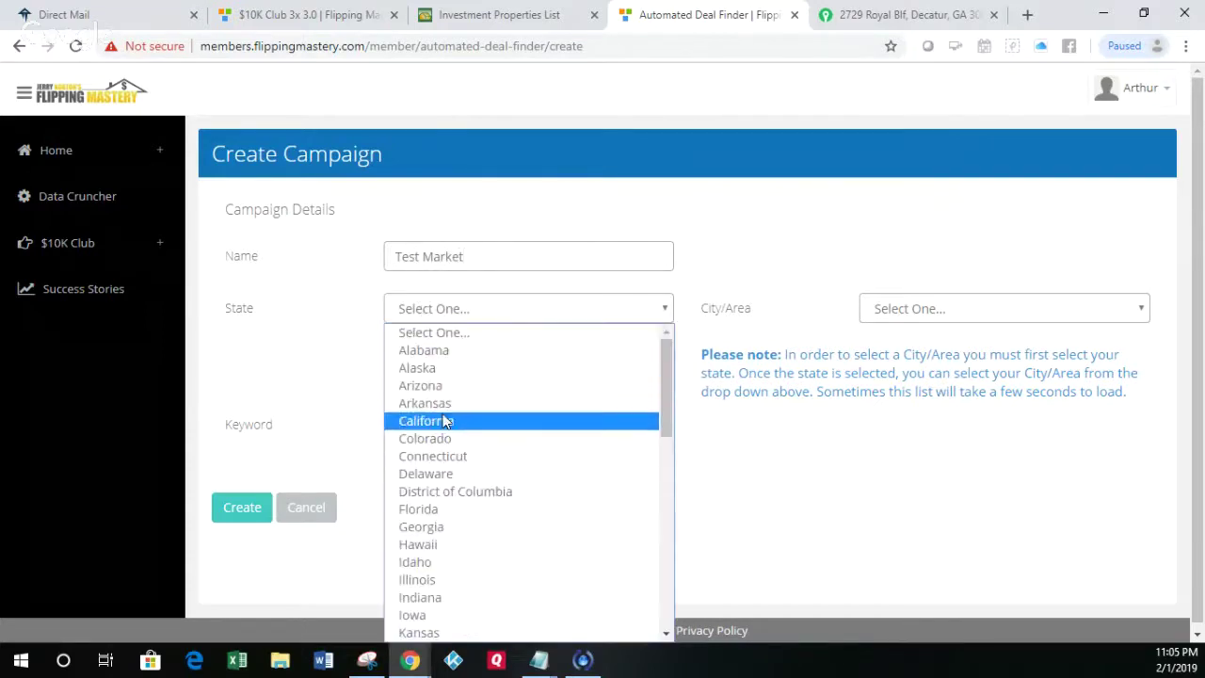
pyautogui.click(442, 530)
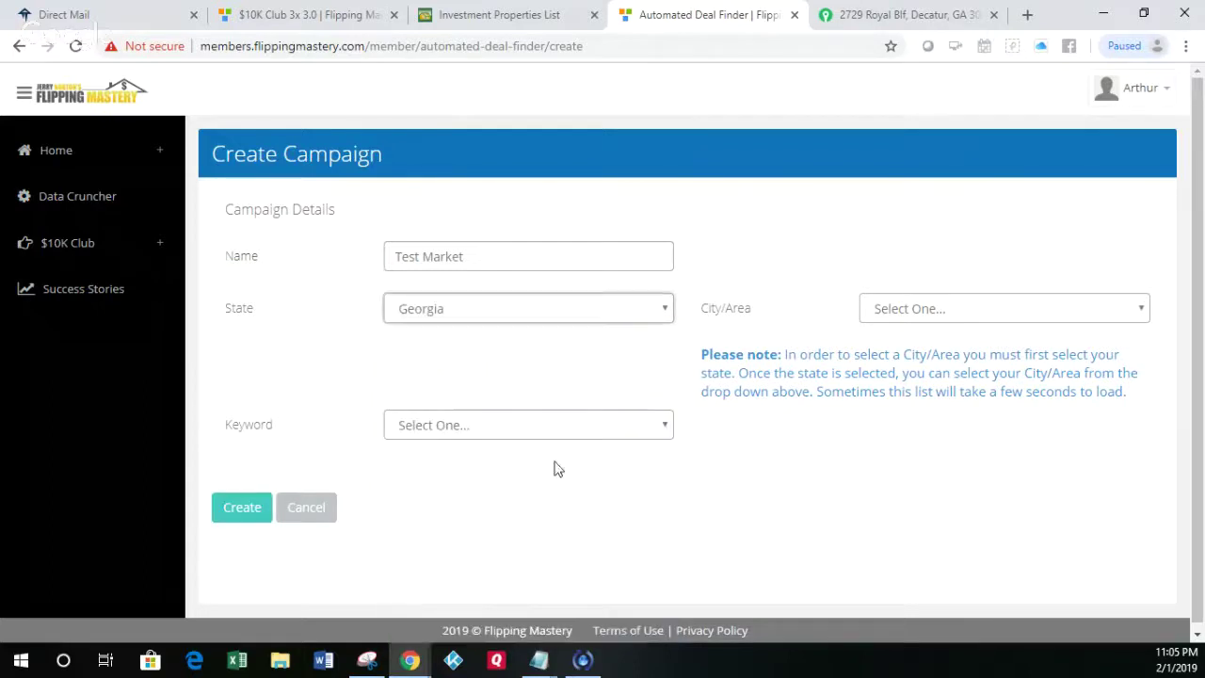
pyautogui.click(908, 311)
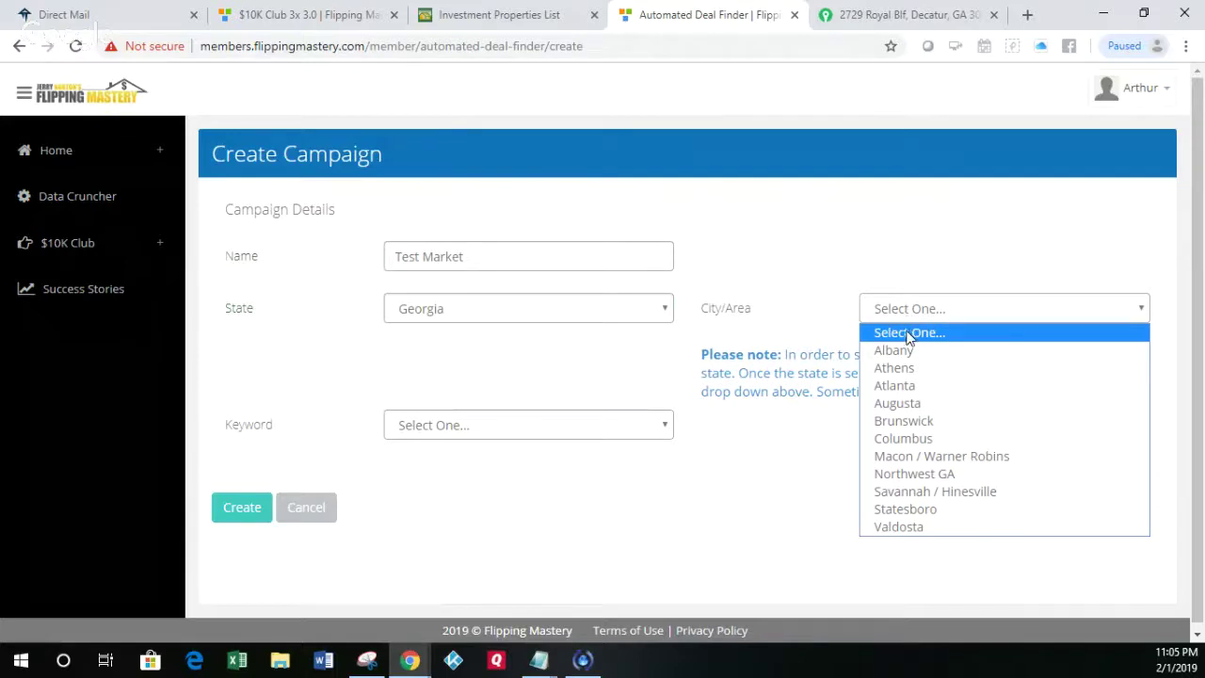
pyautogui.click(918, 459)
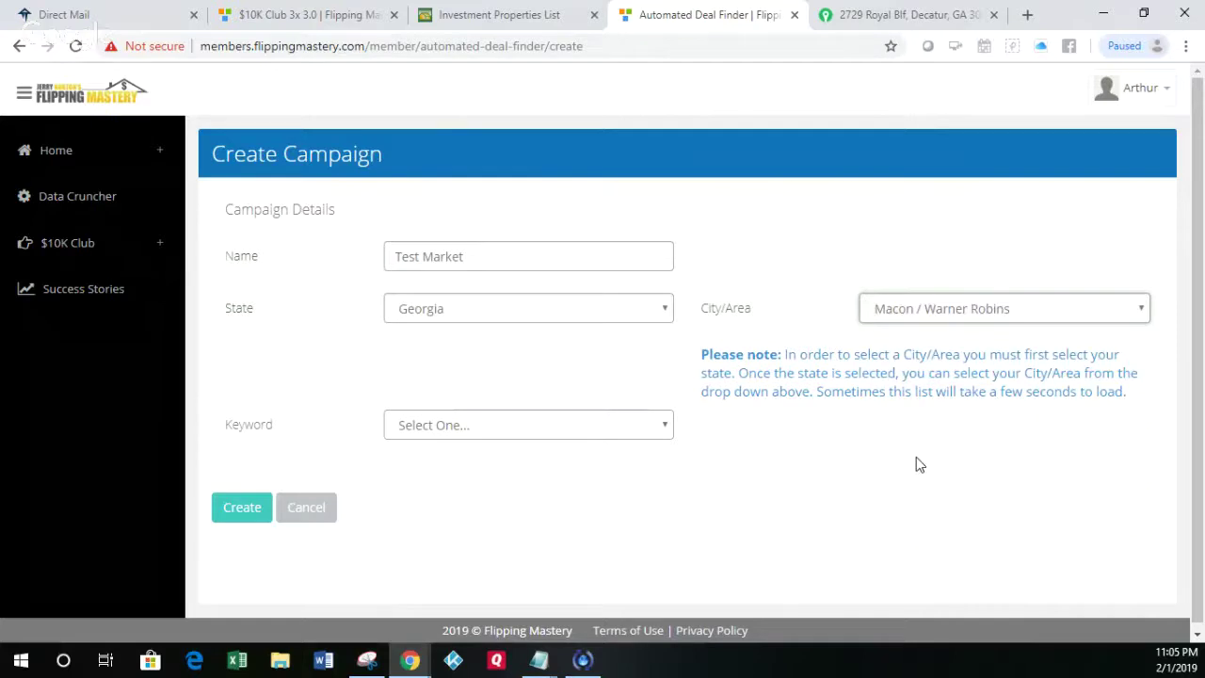
pyautogui.click(520, 434)
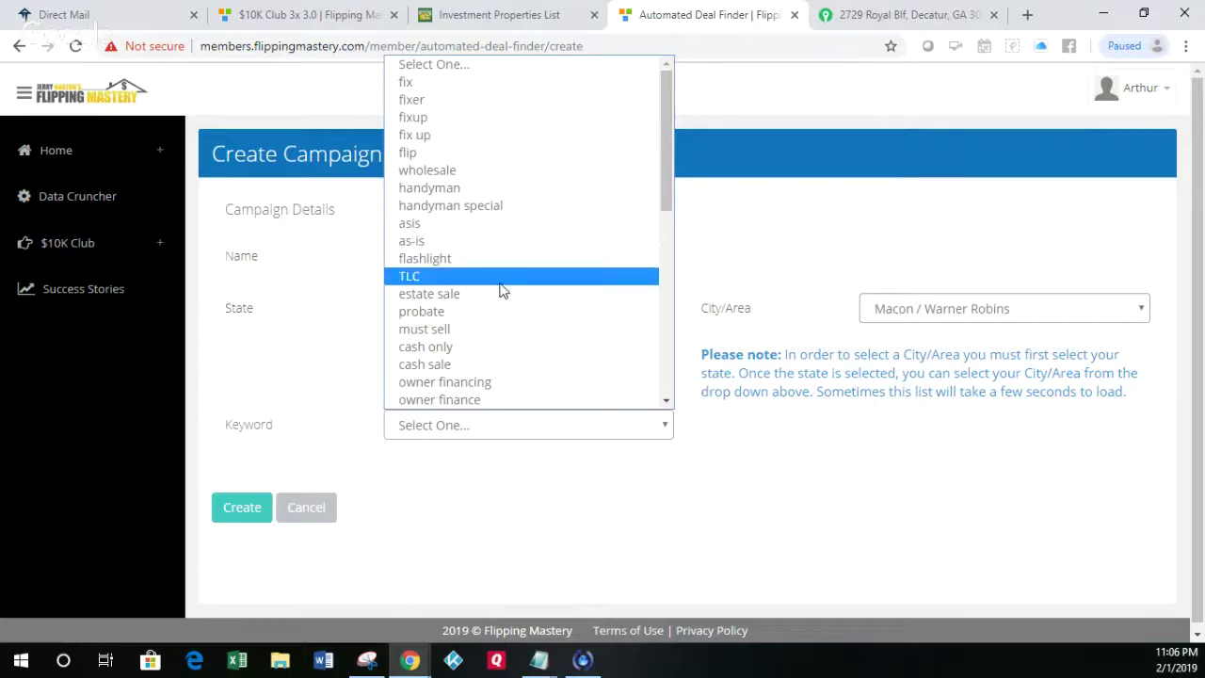
pyautogui.click(493, 207)
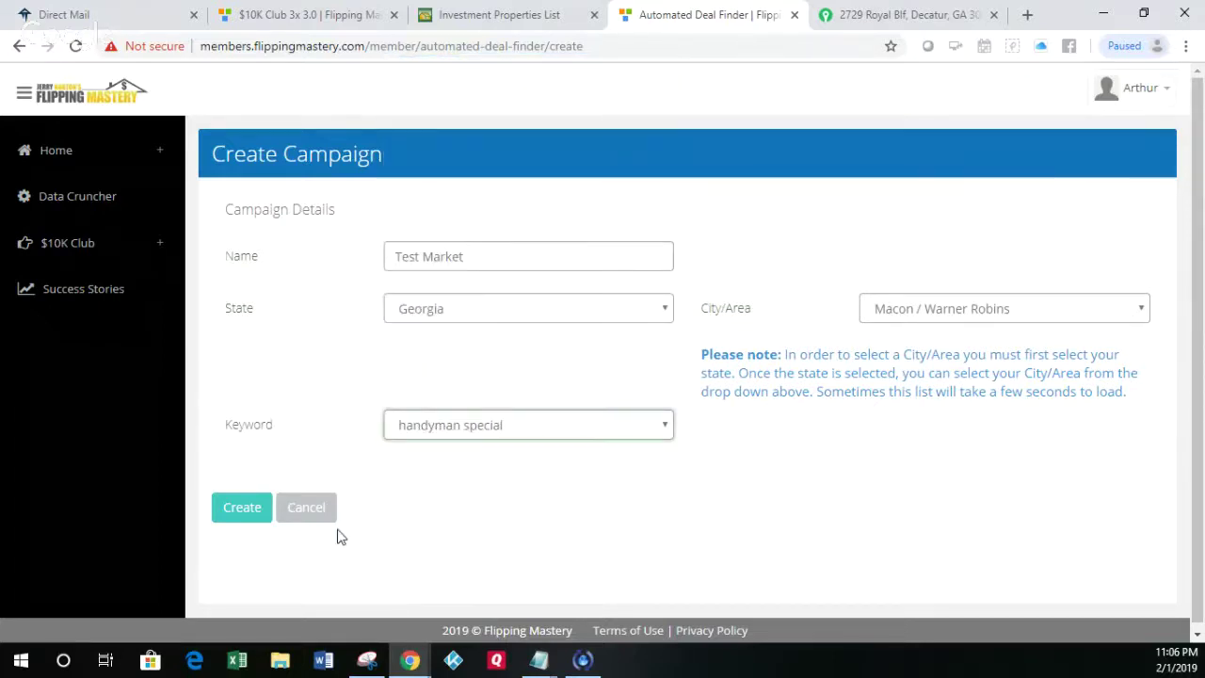
pyautogui.click(254, 519)
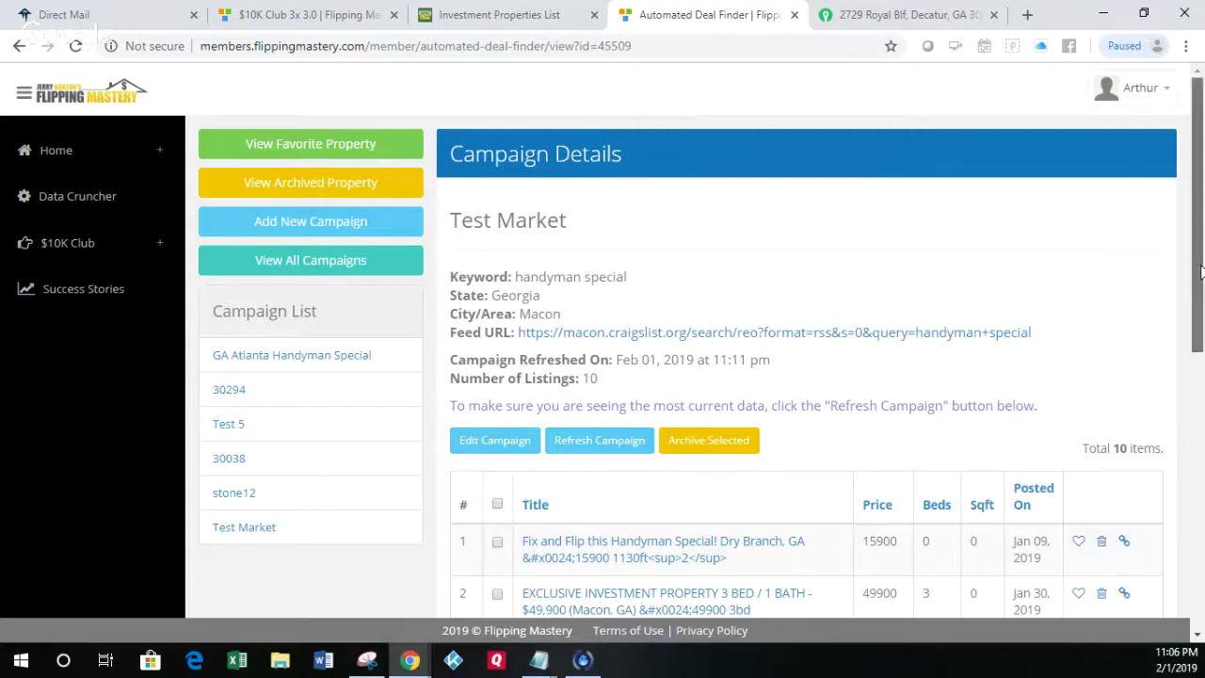
# Step: Open the first Test Market result, 'Fix and Flip this Handyman Special'
pyautogui.moveTo(1201, 272); pyautogui.dragTo(1201, 364)
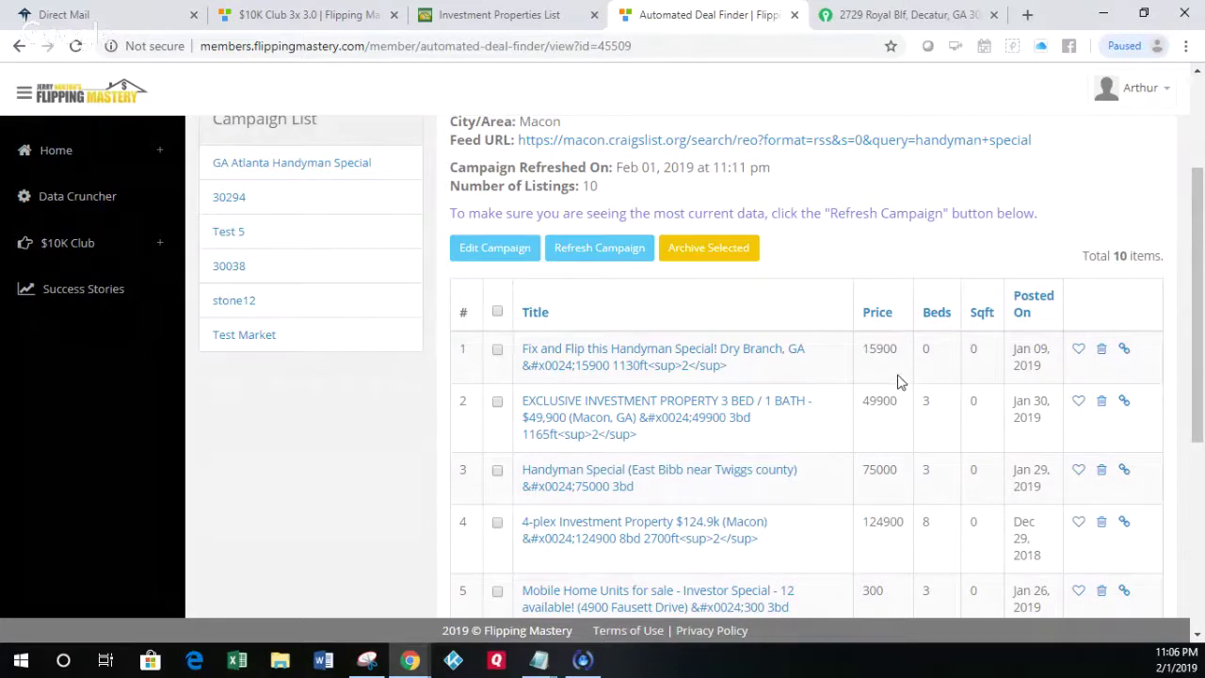
pyautogui.click(632, 363)
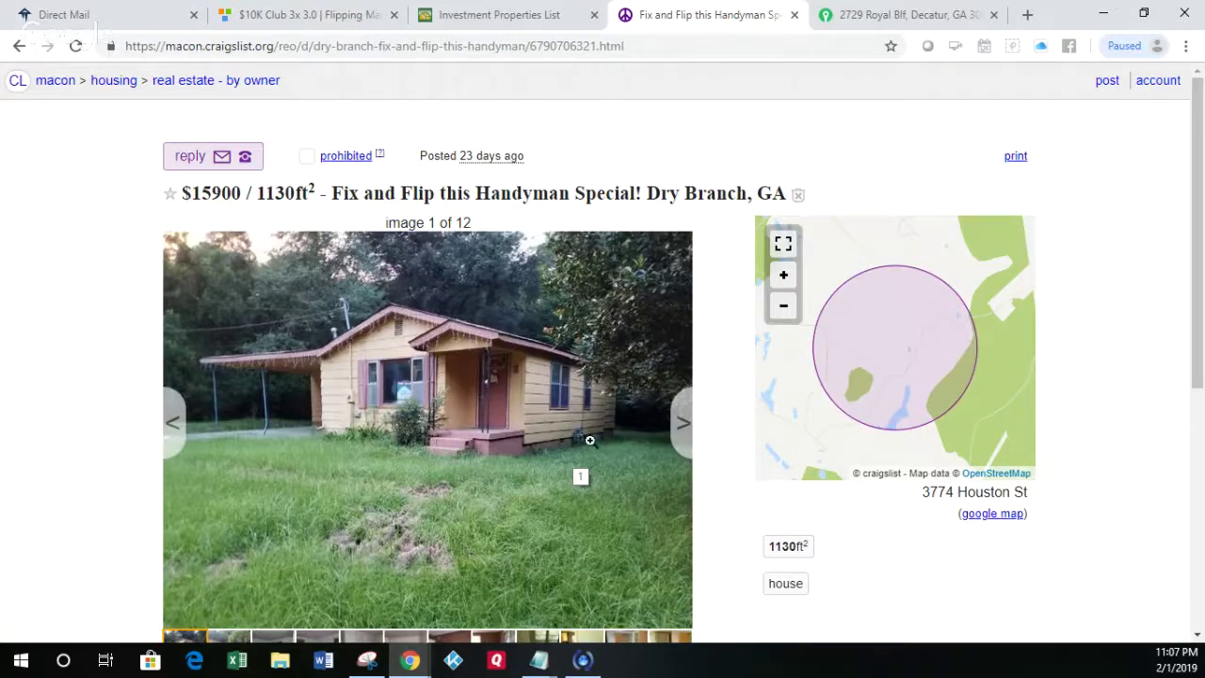
# Step: Browse the Dry Branch listing photos 10 through 12, then wrap back to the first exterior photo
pyautogui.click(603, 640)
pyautogui.click(609, 640)
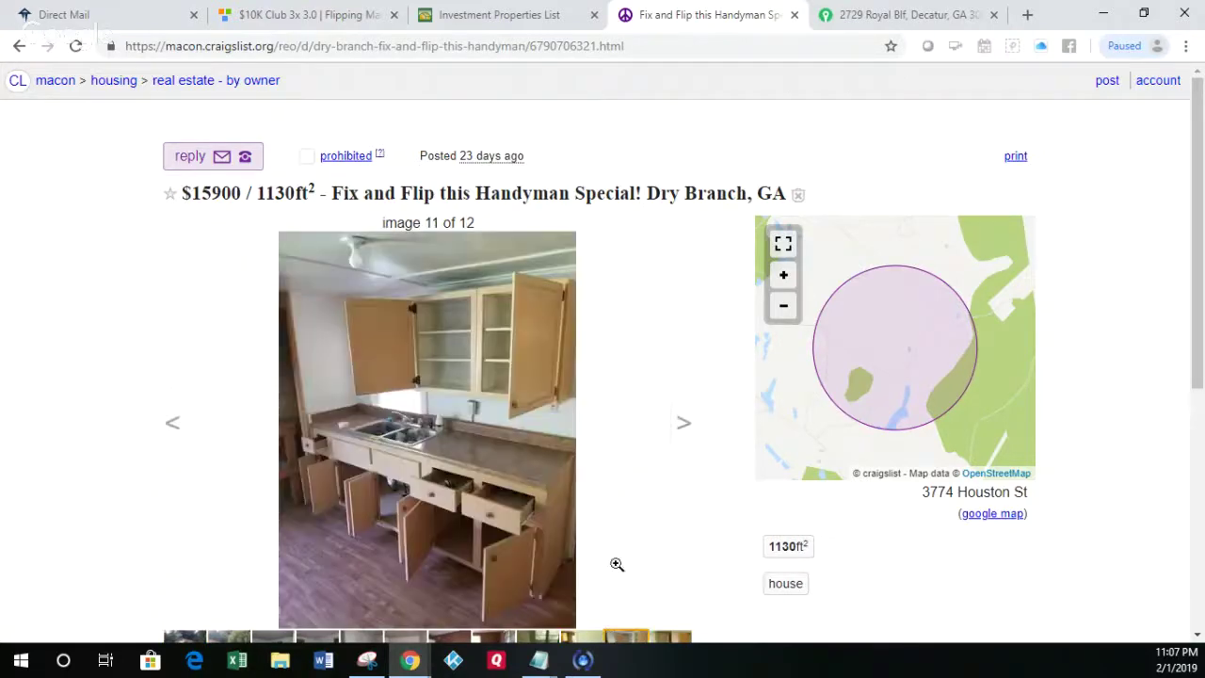
pyautogui.click(685, 425)
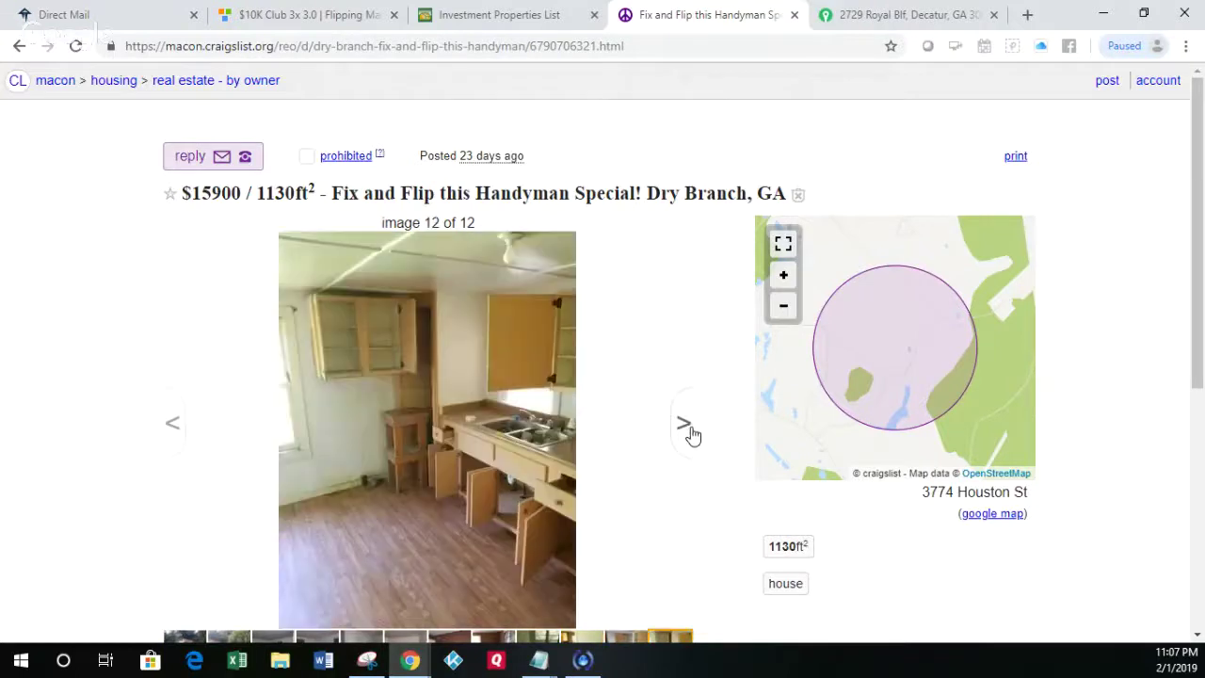
pyautogui.click(686, 425)
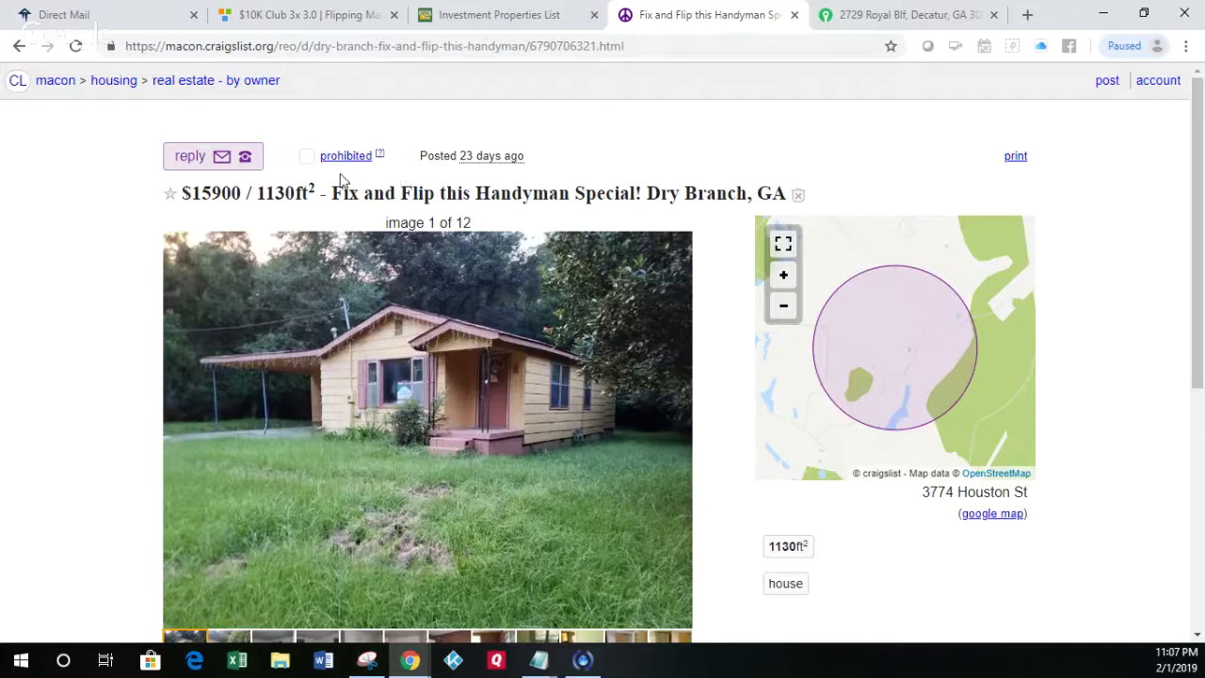
# Step: View the Finding the Deal slide on the $10K Club Training page, then go to the Investment Properties List tab
pyautogui.click(278, 13)
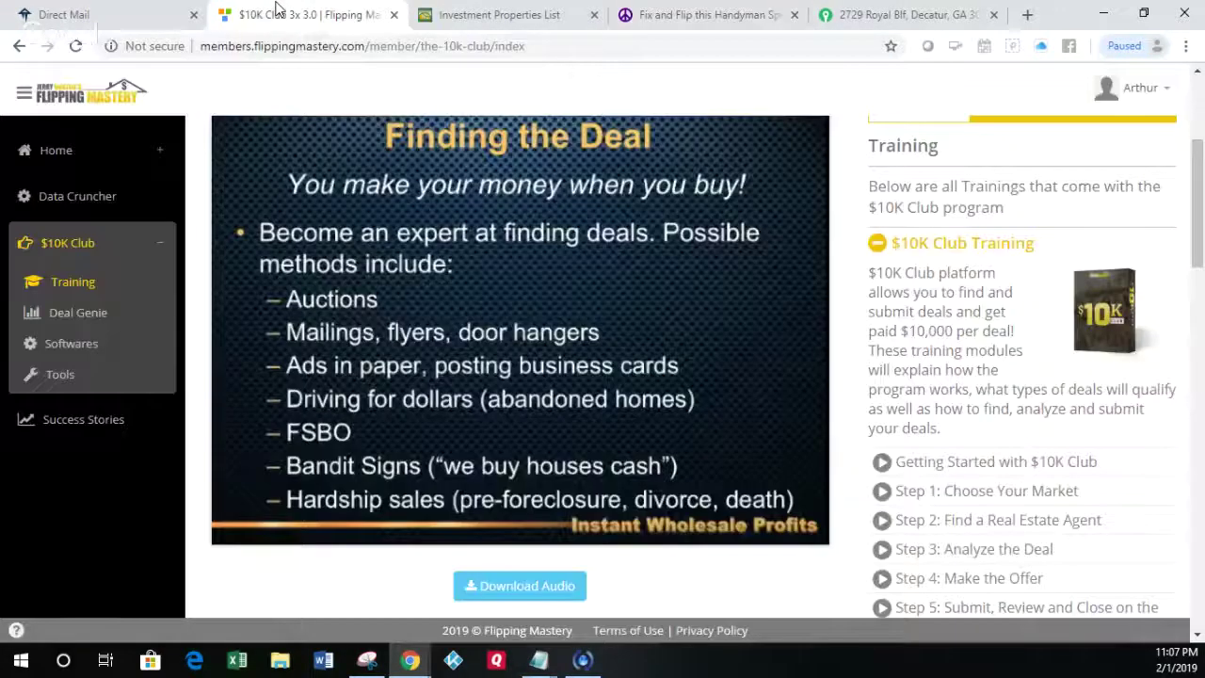
pyautogui.moveTo(527, 473)
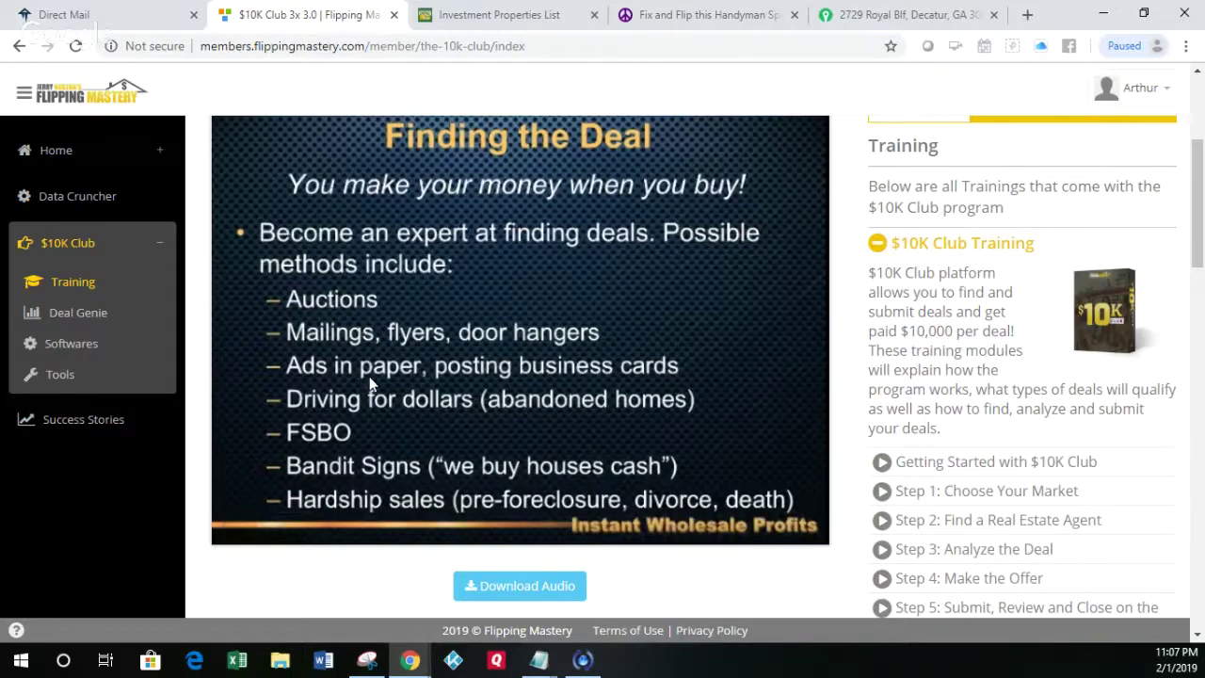
pyautogui.moveTo(379, 374)
pyautogui.click(482, 15)
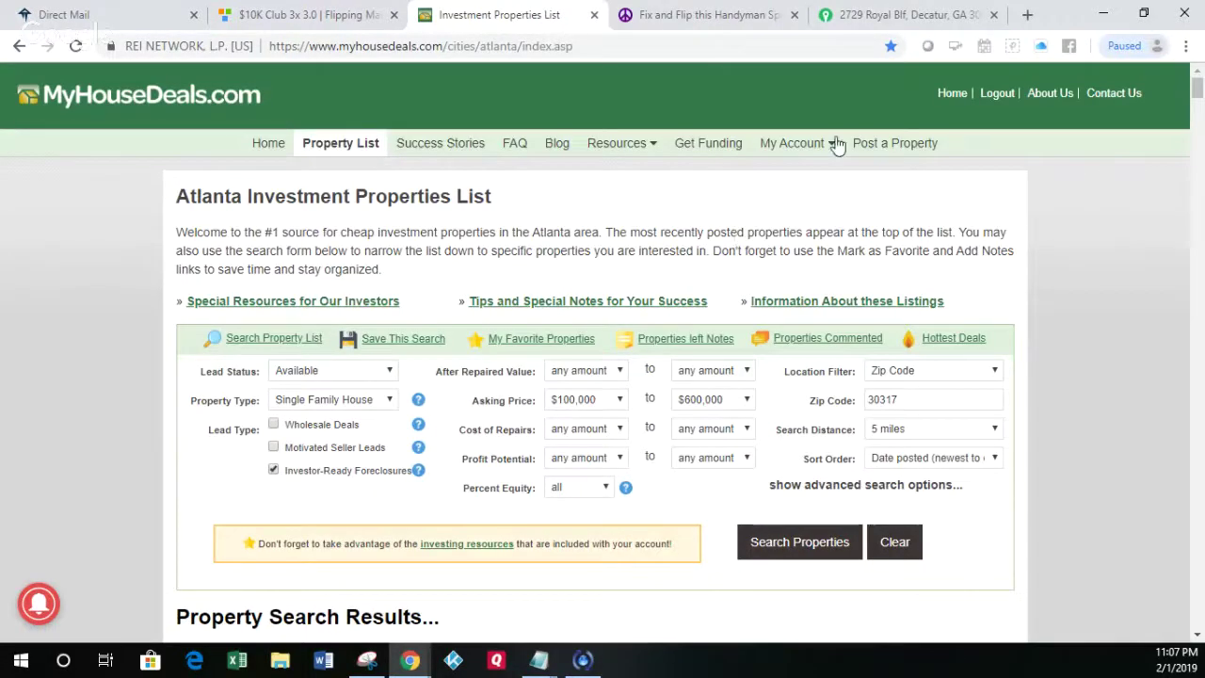
# Step: From the MyHouseDeals home page, search 30030 and choose Decatur, GA 30030
pyautogui.click(943, 94)
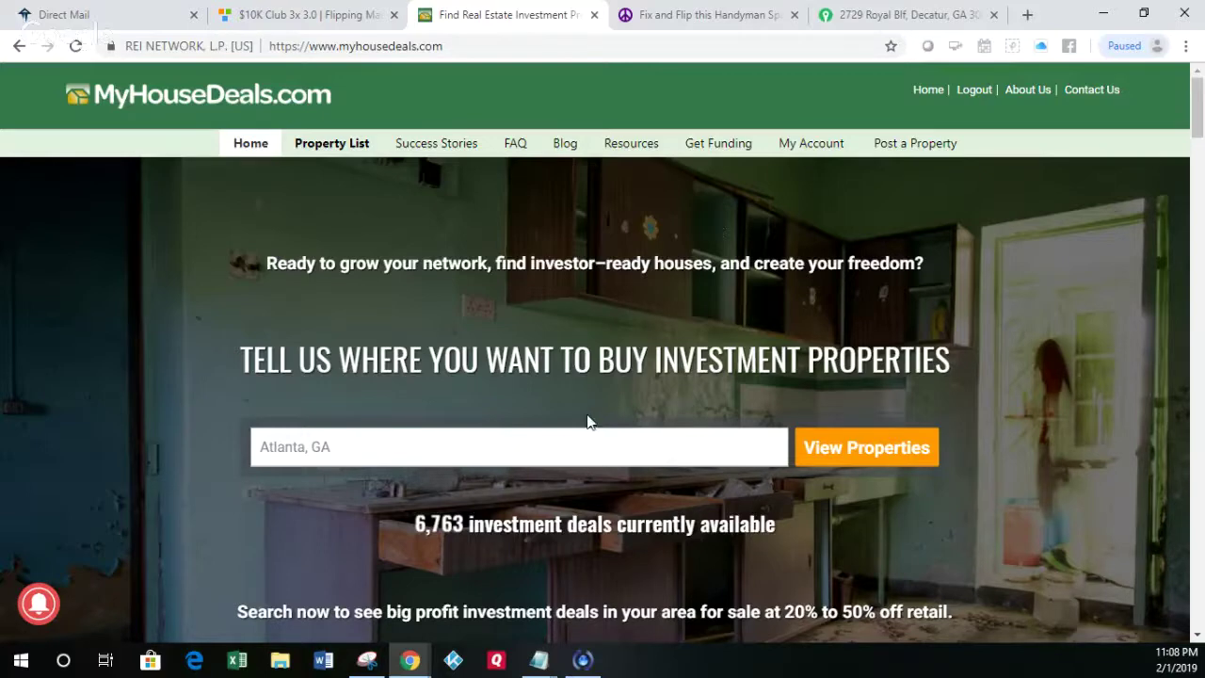
pyautogui.click(580, 452)
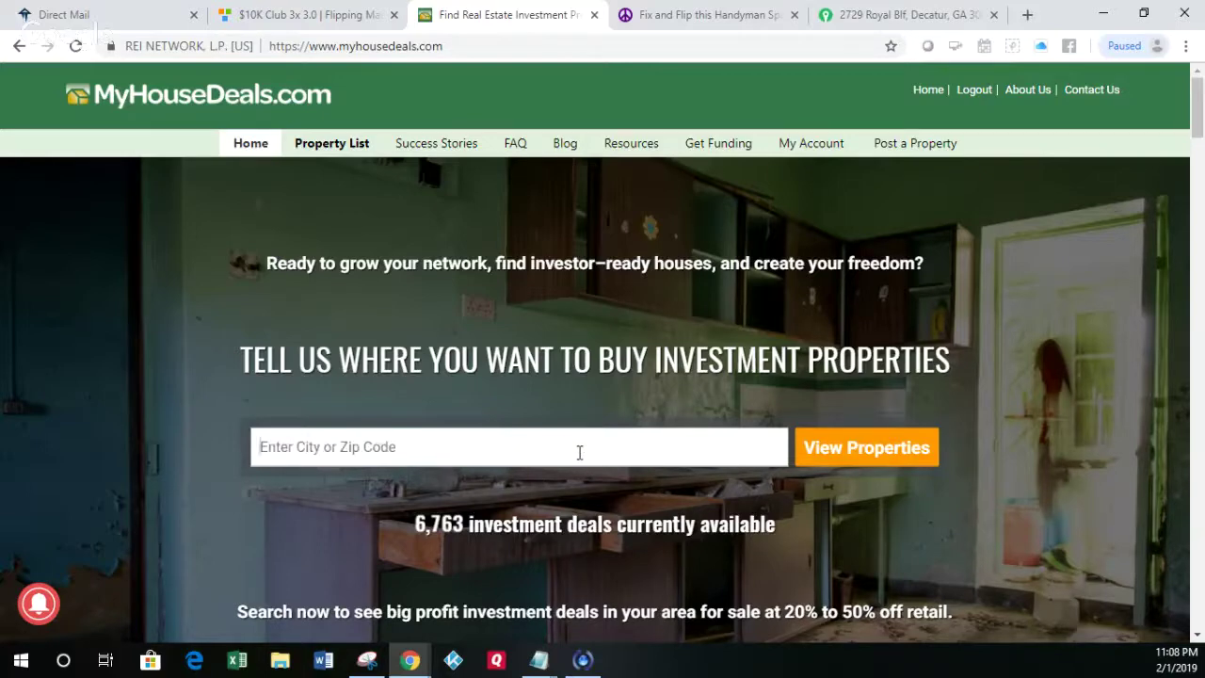
pyautogui.write('300')
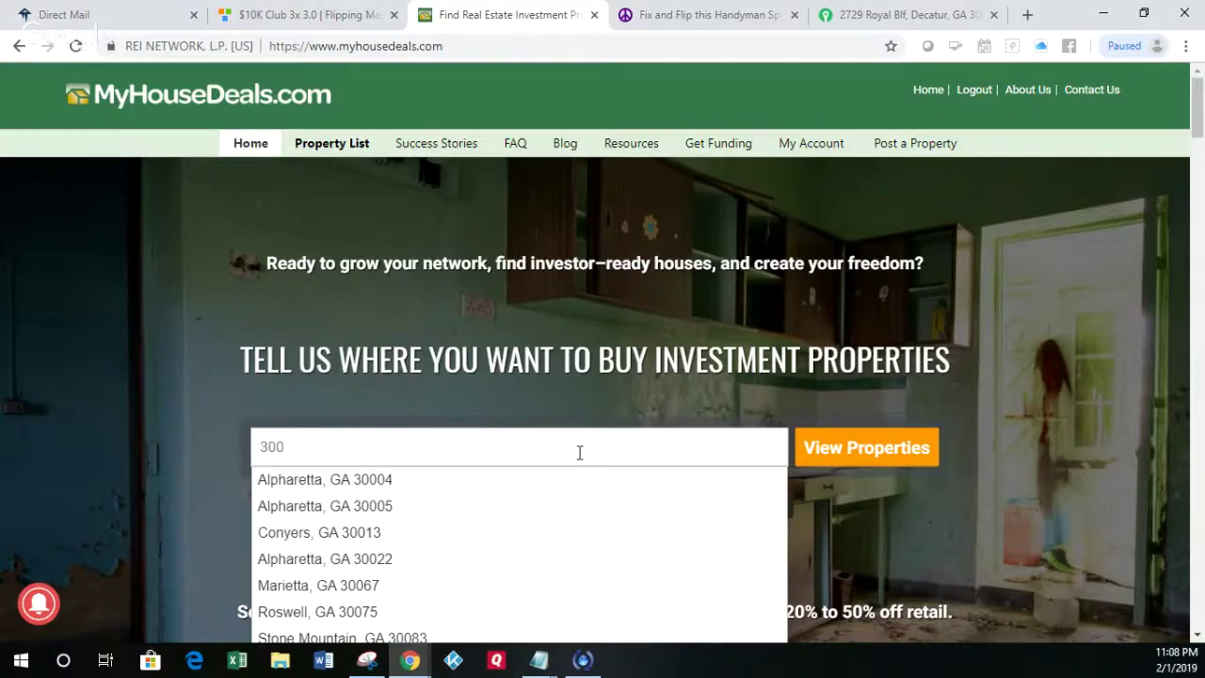
pyautogui.write('30')
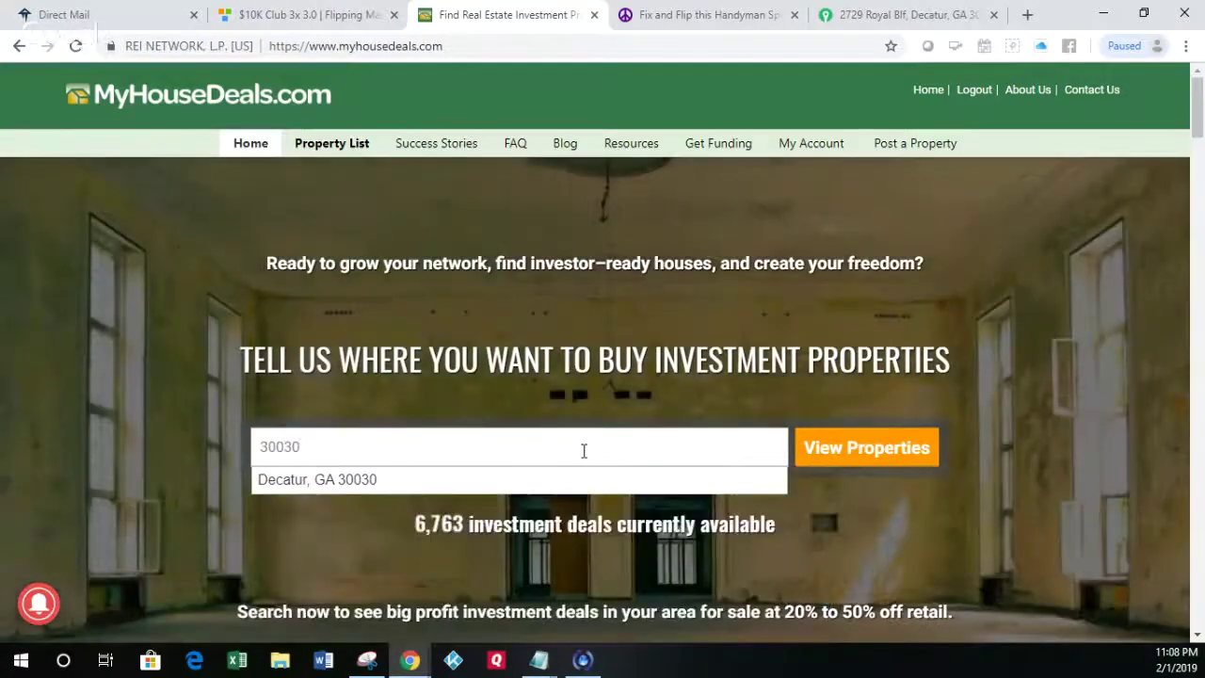
pyautogui.click(626, 481)
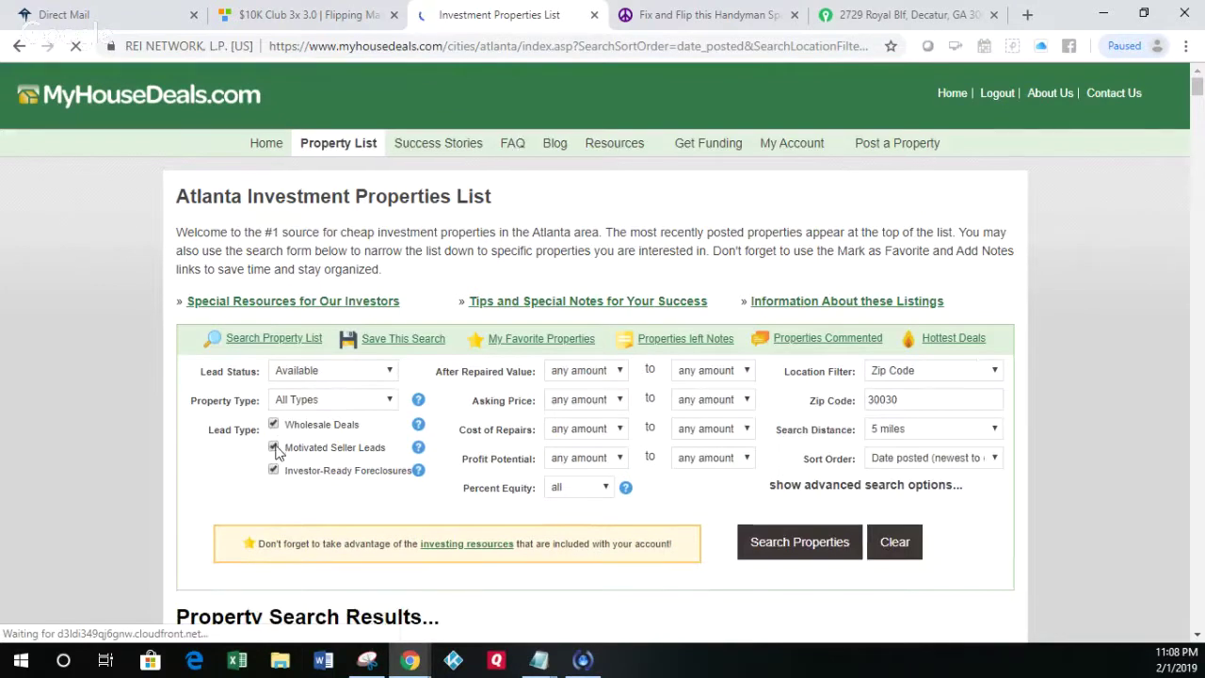
# Step: Exclude Investor-Ready Foreclosures and Motivated Seller Leads, and limit property type to Single Family House
pyautogui.click(273, 469)
pyautogui.click(273, 469)
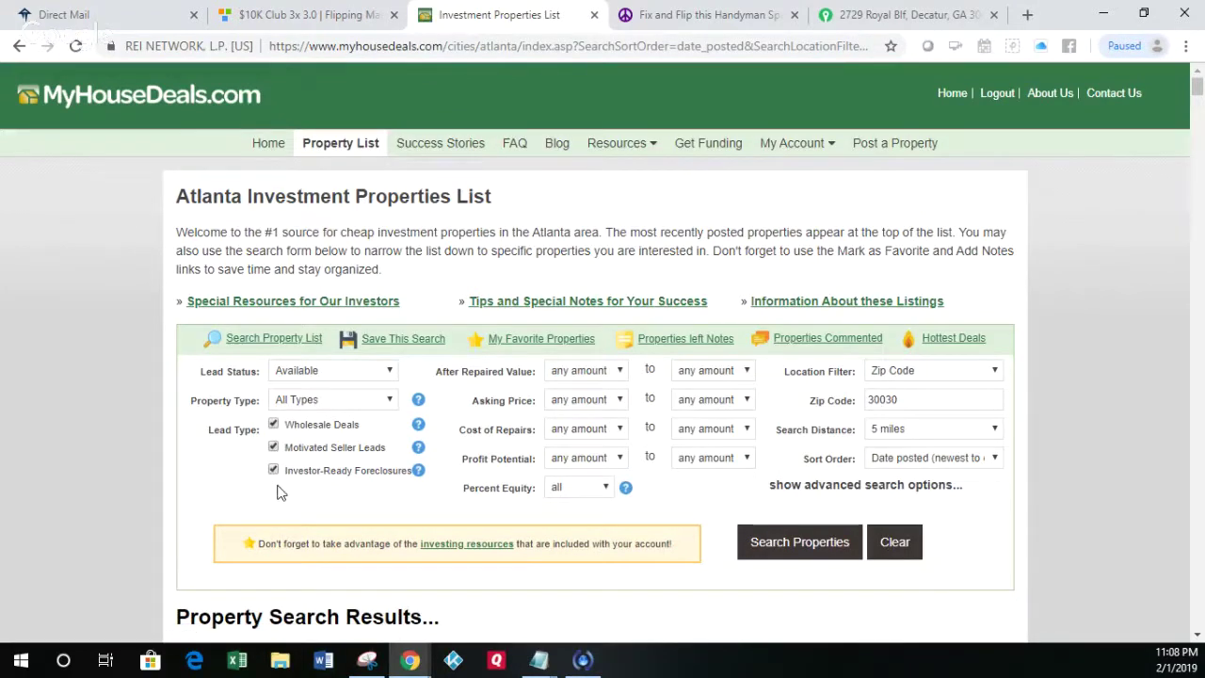
pyautogui.click(274, 471)
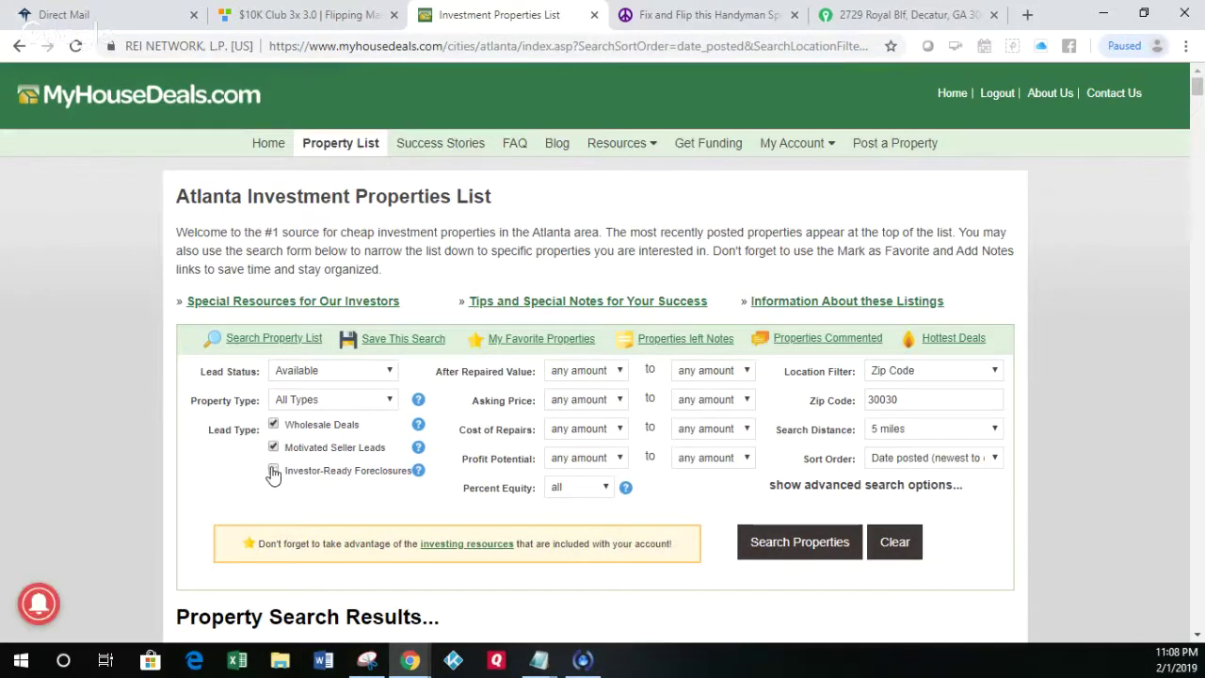
pyautogui.click(274, 448)
pyautogui.click(335, 403)
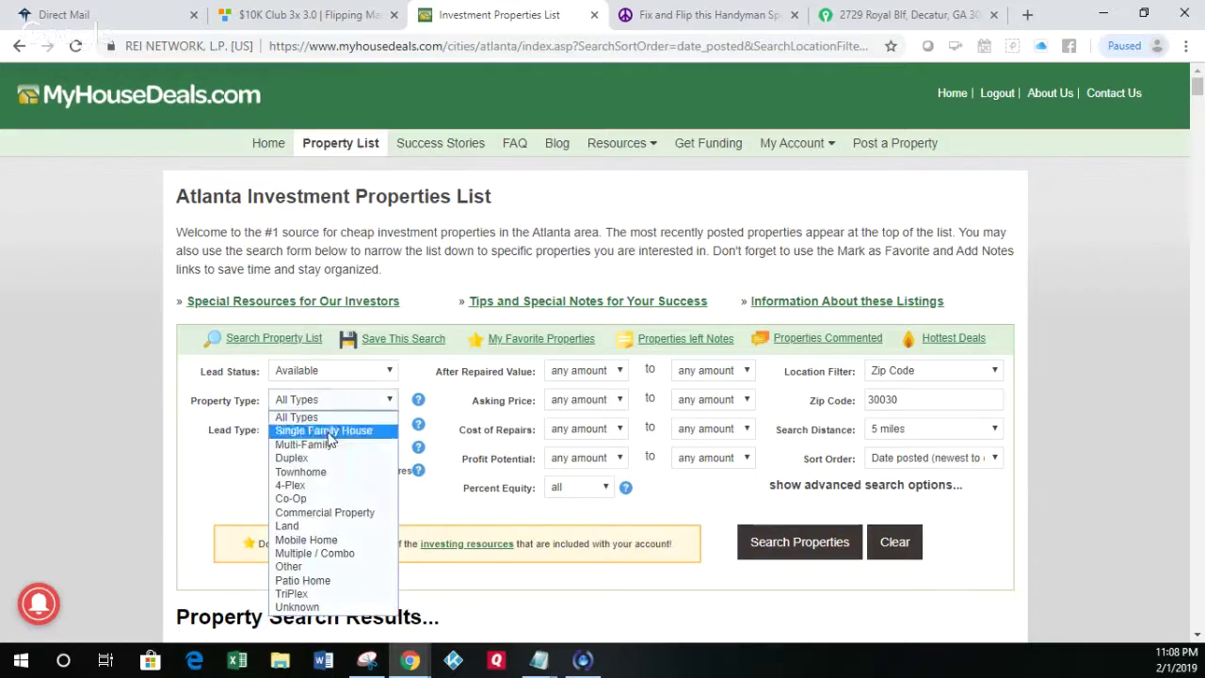
pyautogui.click(329, 431)
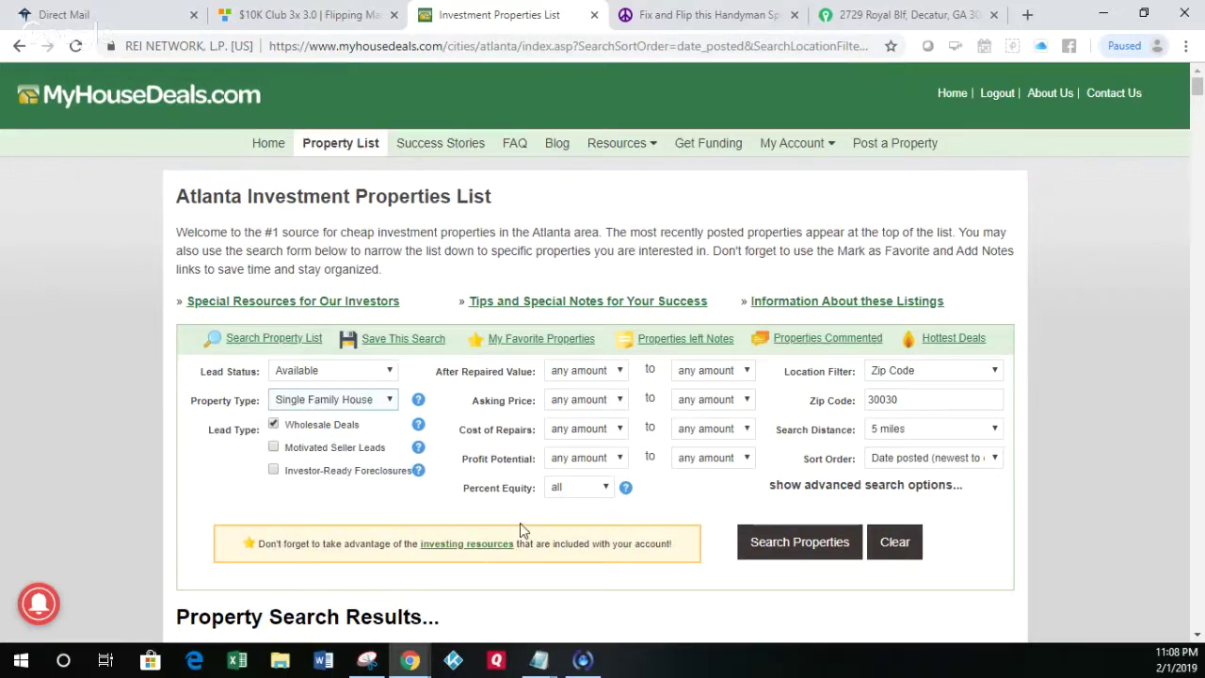
# Step: Set the asking price range to $100,000–$600,000
pyautogui.click(615, 401)
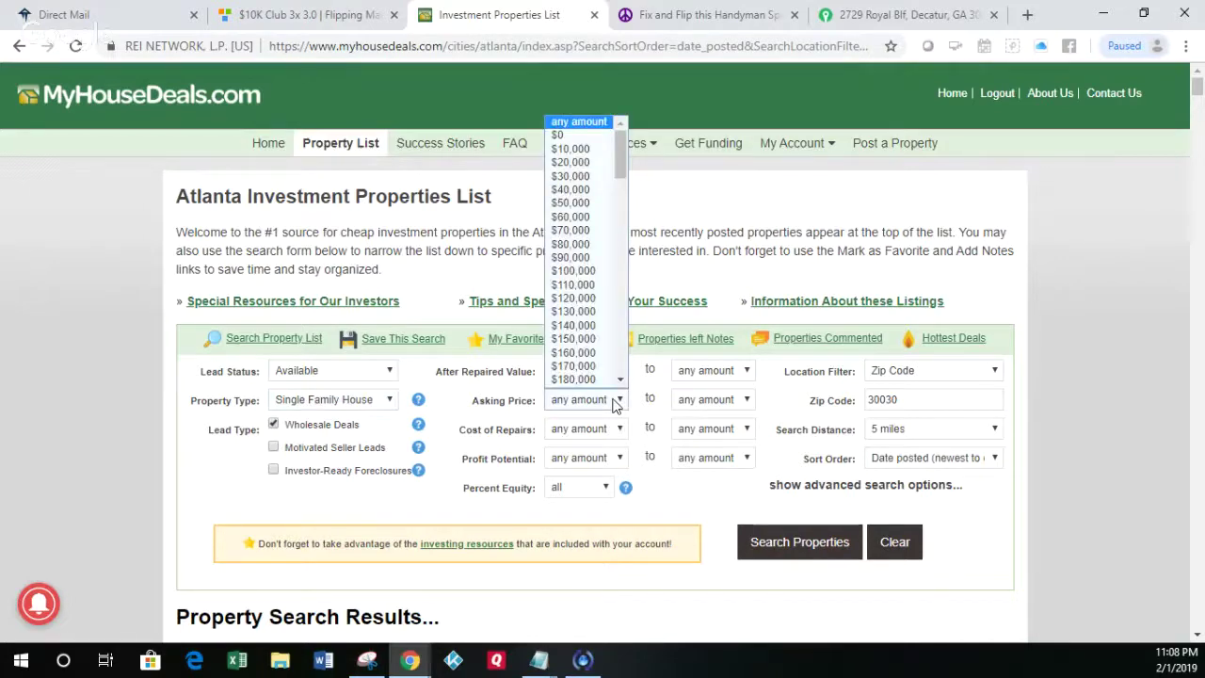
pyautogui.click(588, 272)
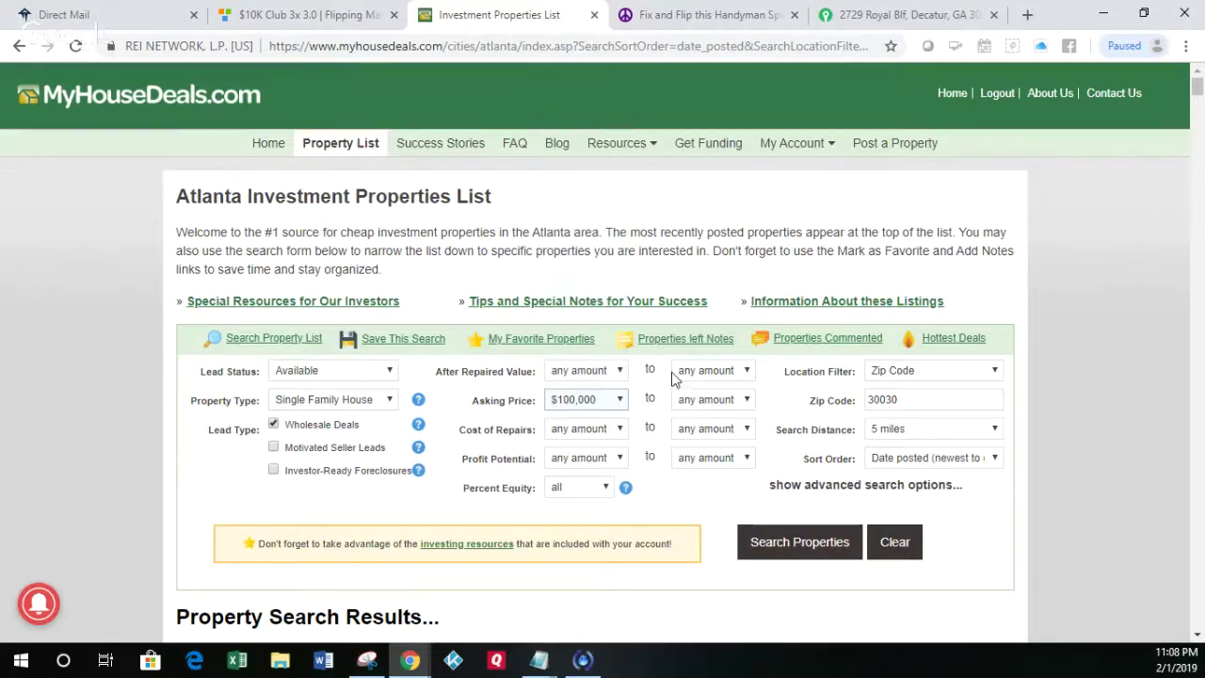
pyautogui.click(723, 399)
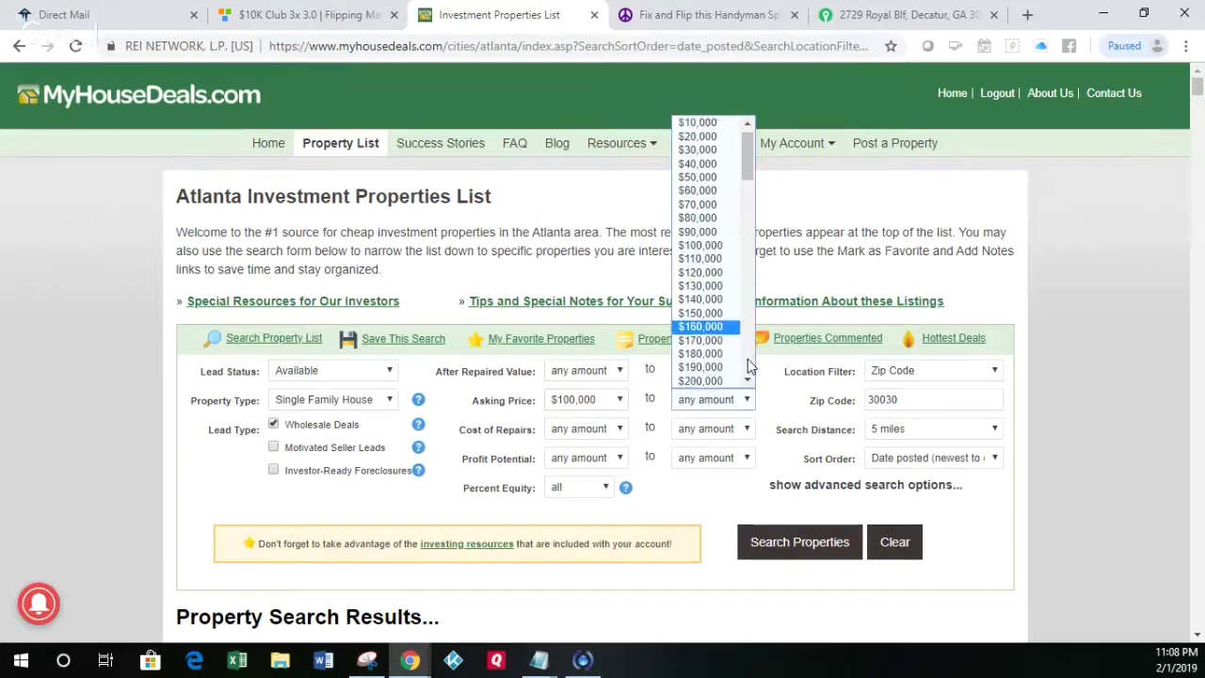
pyautogui.scroll(-10, 751, 365)
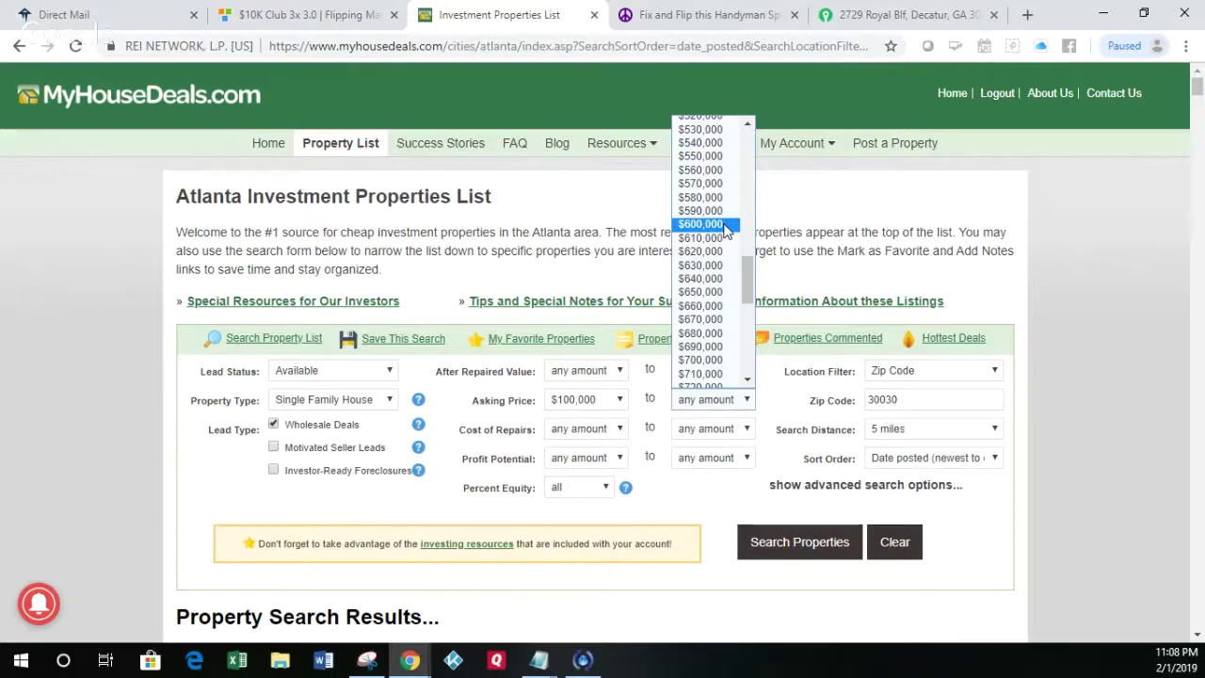
pyautogui.click(725, 226)
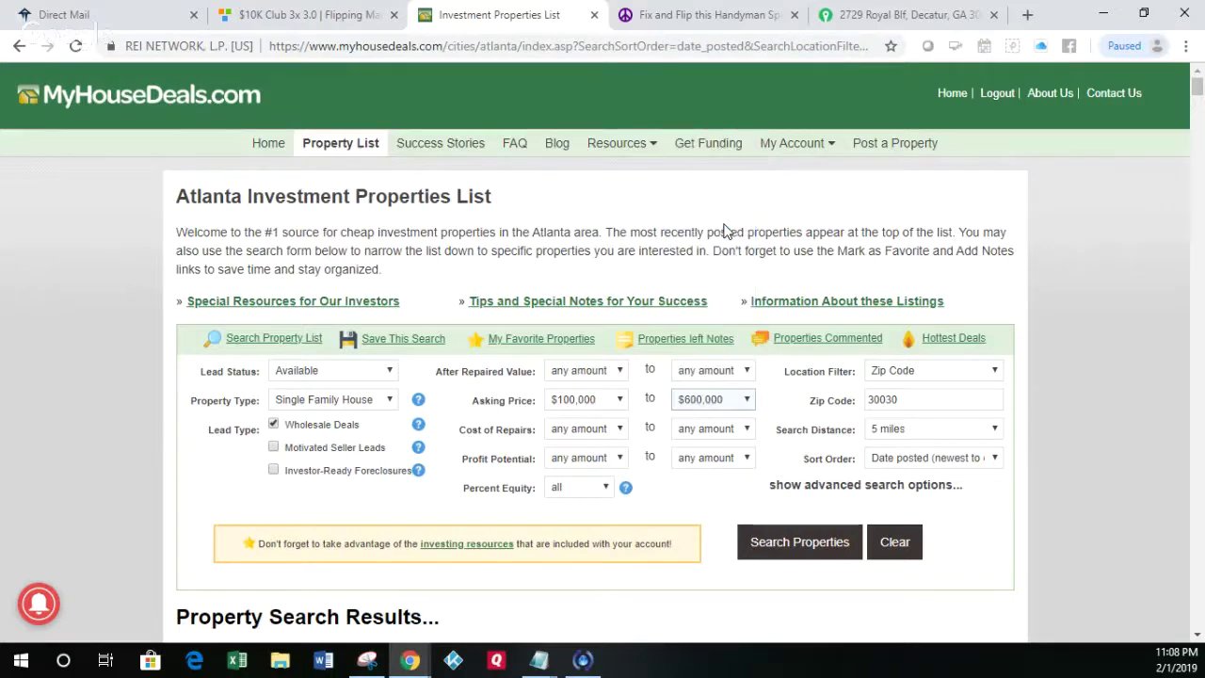
# Step: Set the after-repair value range to $100,000–$600,000
pyautogui.click(618, 372)
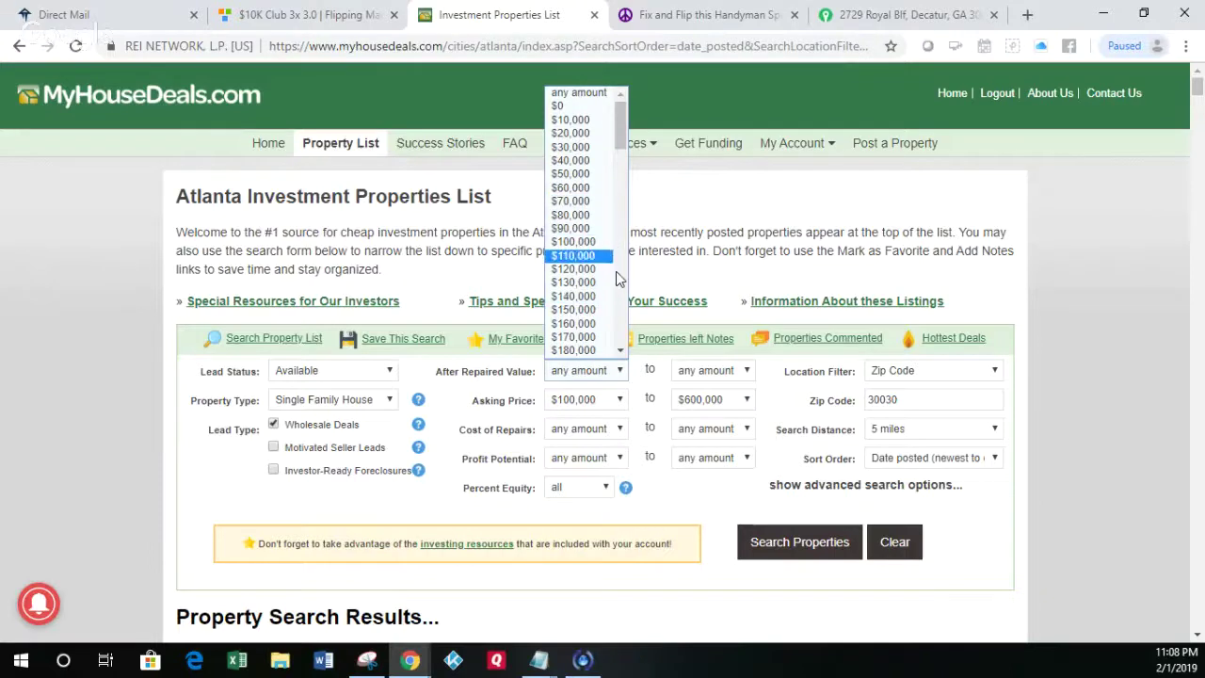
pyautogui.click(576, 242)
pyautogui.click(746, 372)
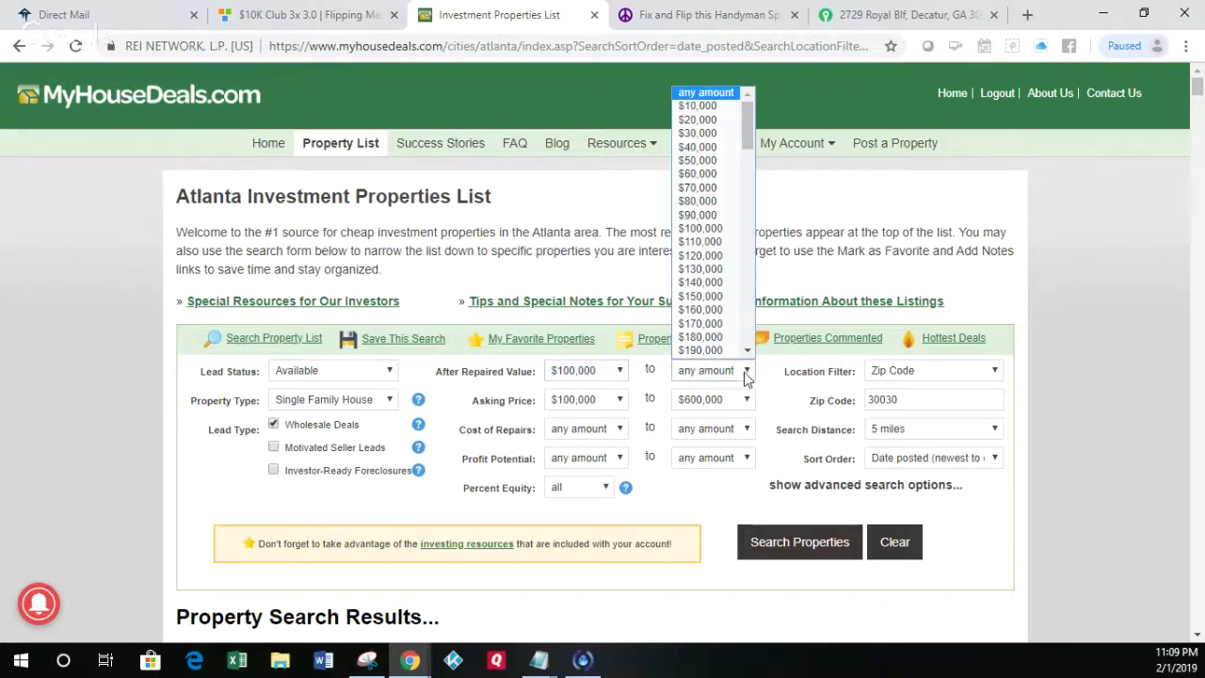
pyautogui.scroll(-5, 752, 333)
pyautogui.scroll(-5, 752, 334)
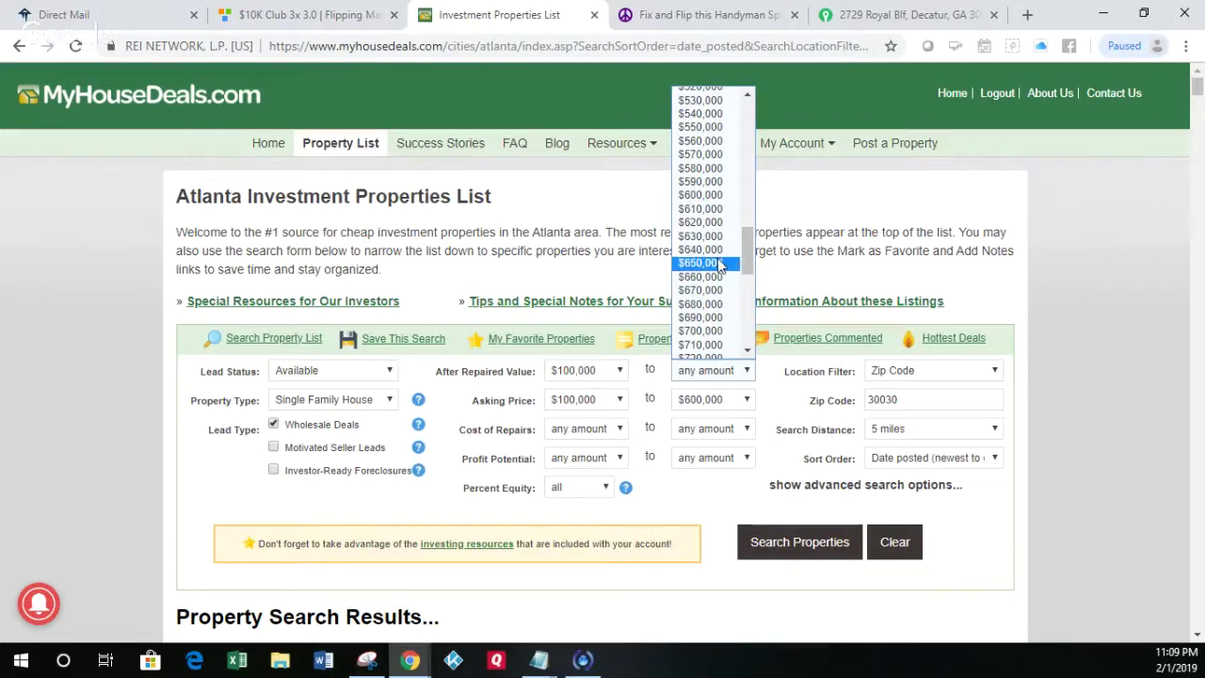
pyautogui.click(711, 196)
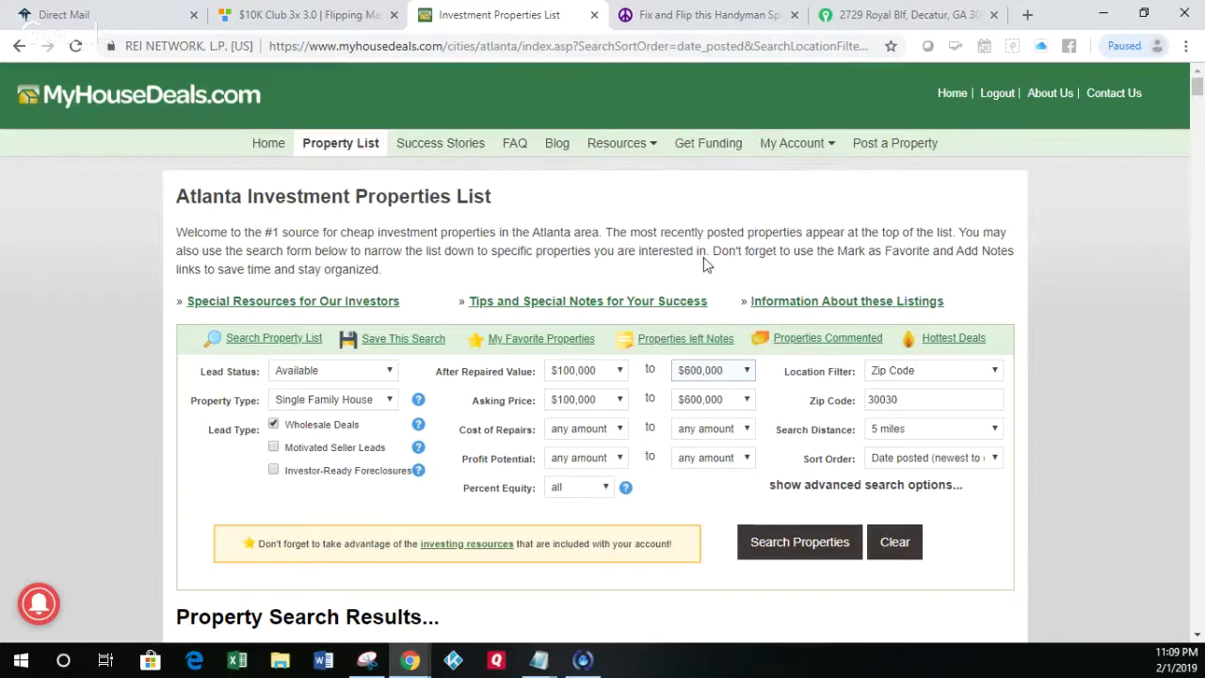
# Step: Lower the minimum asking price to $0 and run the property search
pyautogui.click(618, 399)
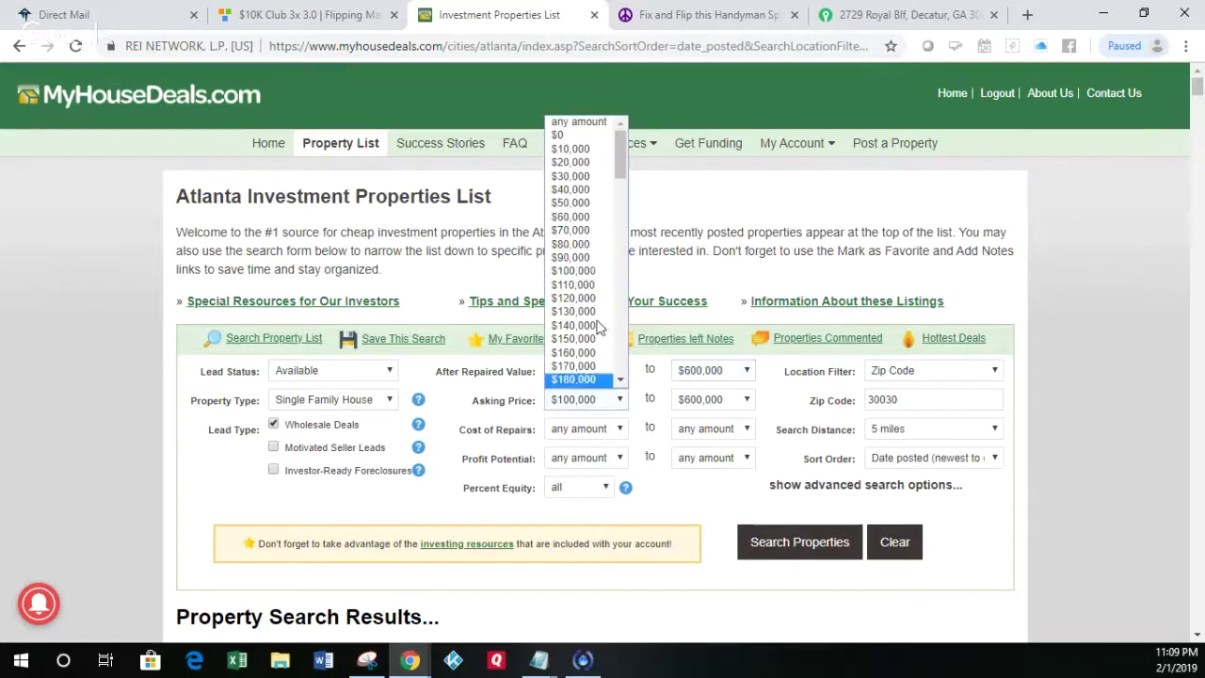
pyautogui.click(584, 136)
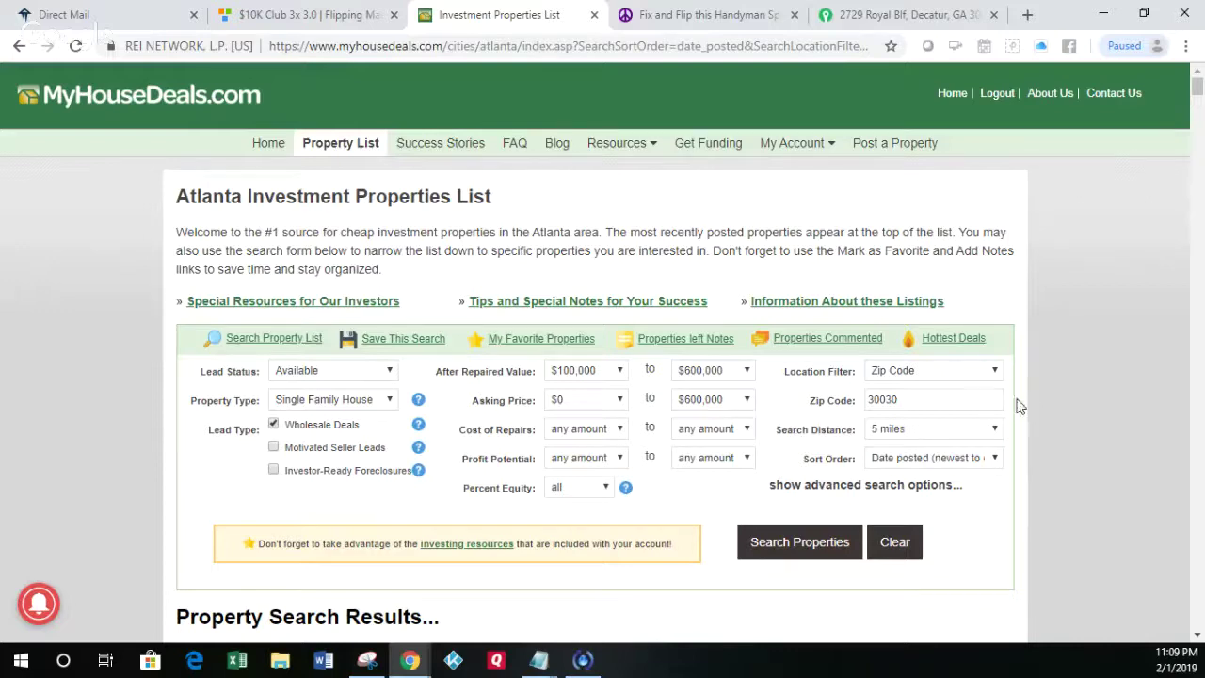
pyautogui.click(839, 553)
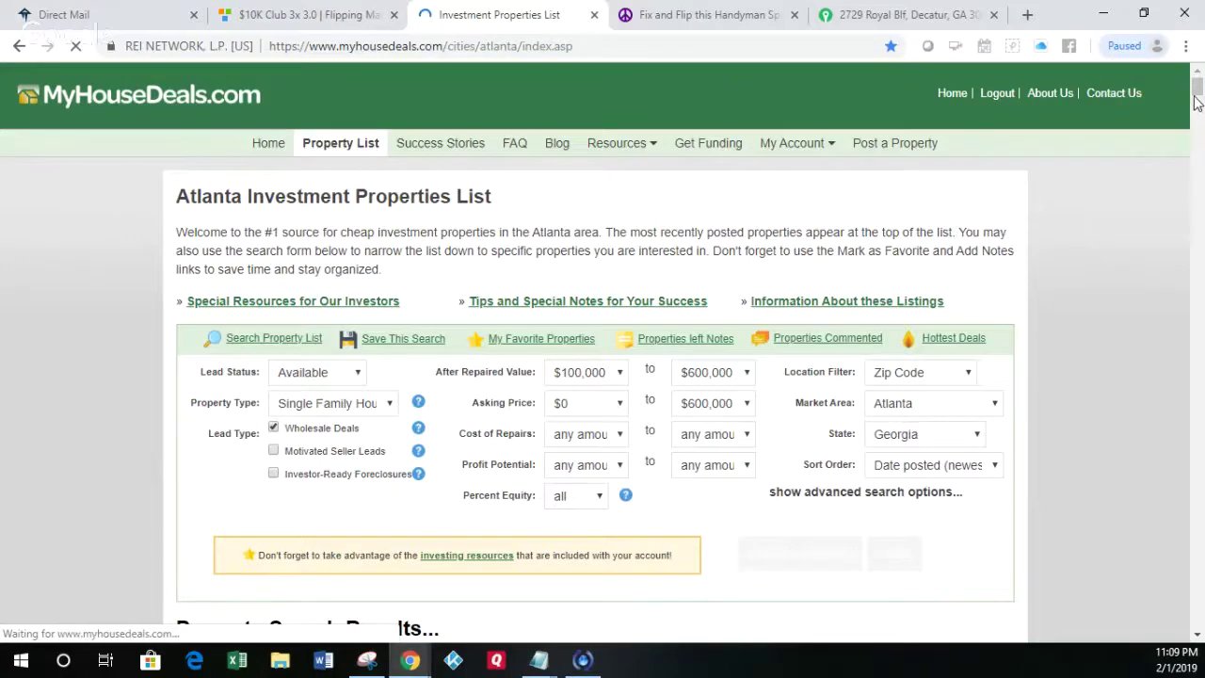
# Step: Scroll down to the Property Search Results listing 48 Decatur-area deals
pyautogui.click(1195, 101)
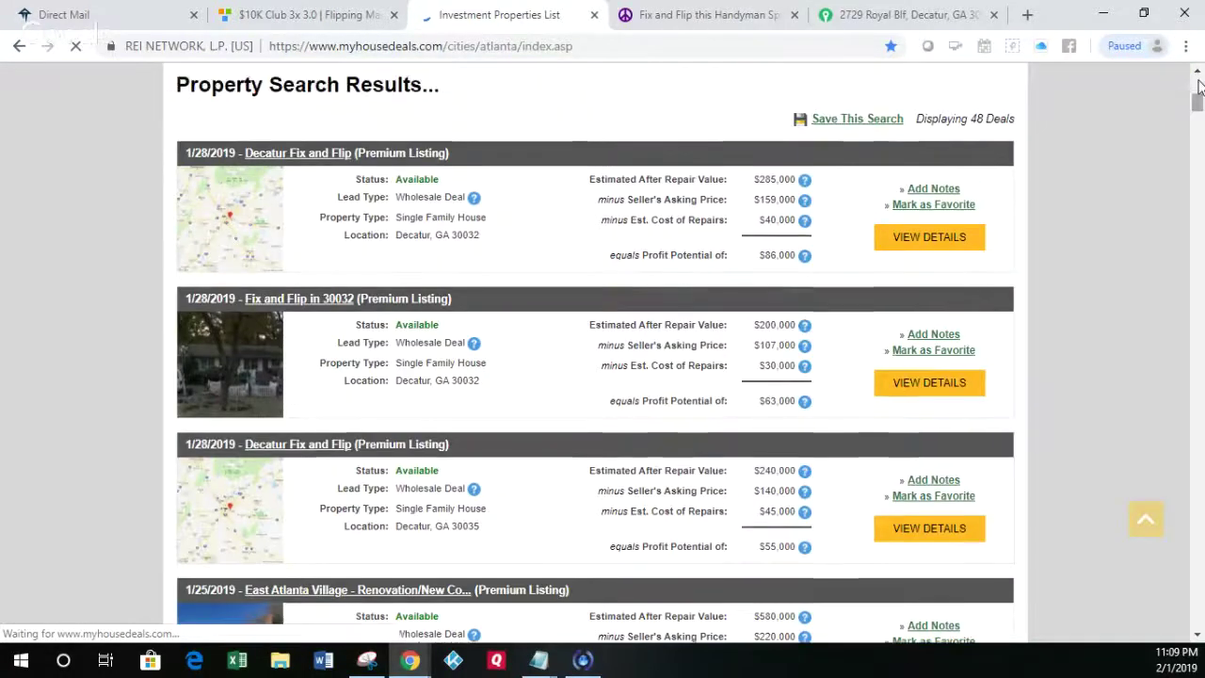
pyautogui.click(1199, 87)
pyautogui.moveTo(1198, 86); pyautogui.dragTo(1199, 103)
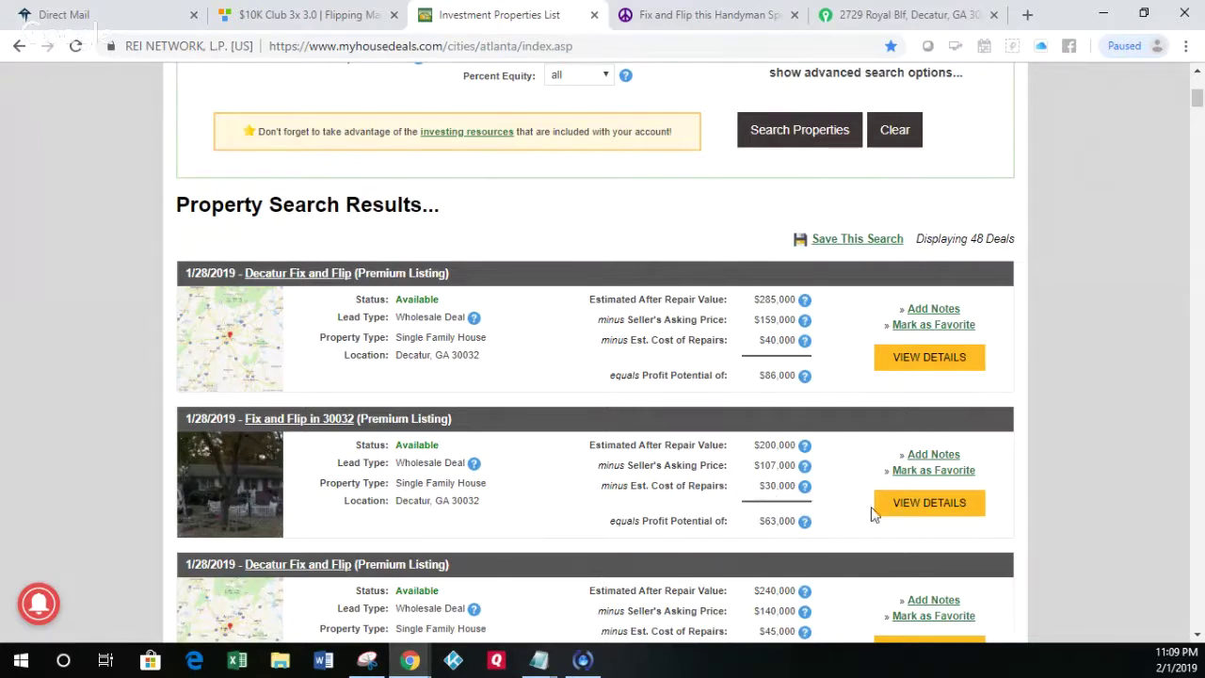
# Step: Open the Fix and Flip in 30032 details and scroll down to its Property Location
pyautogui.click(894, 509)
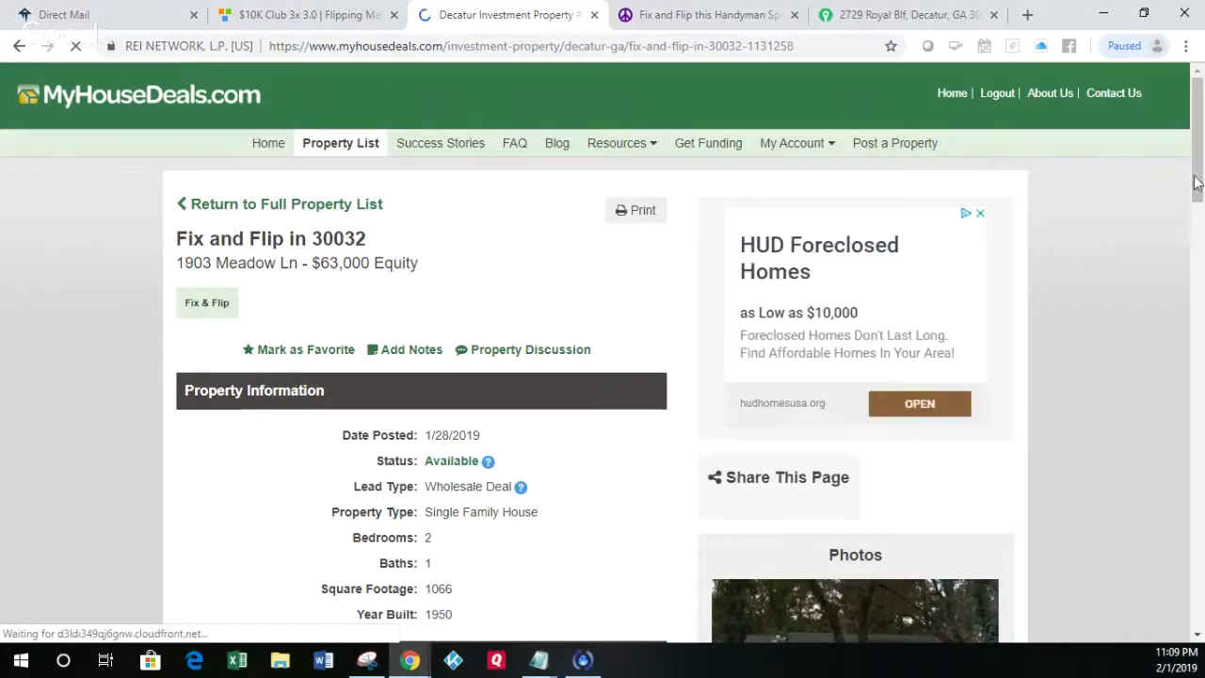
pyautogui.moveTo(1196, 189); pyautogui.dragTo(1201, 234)
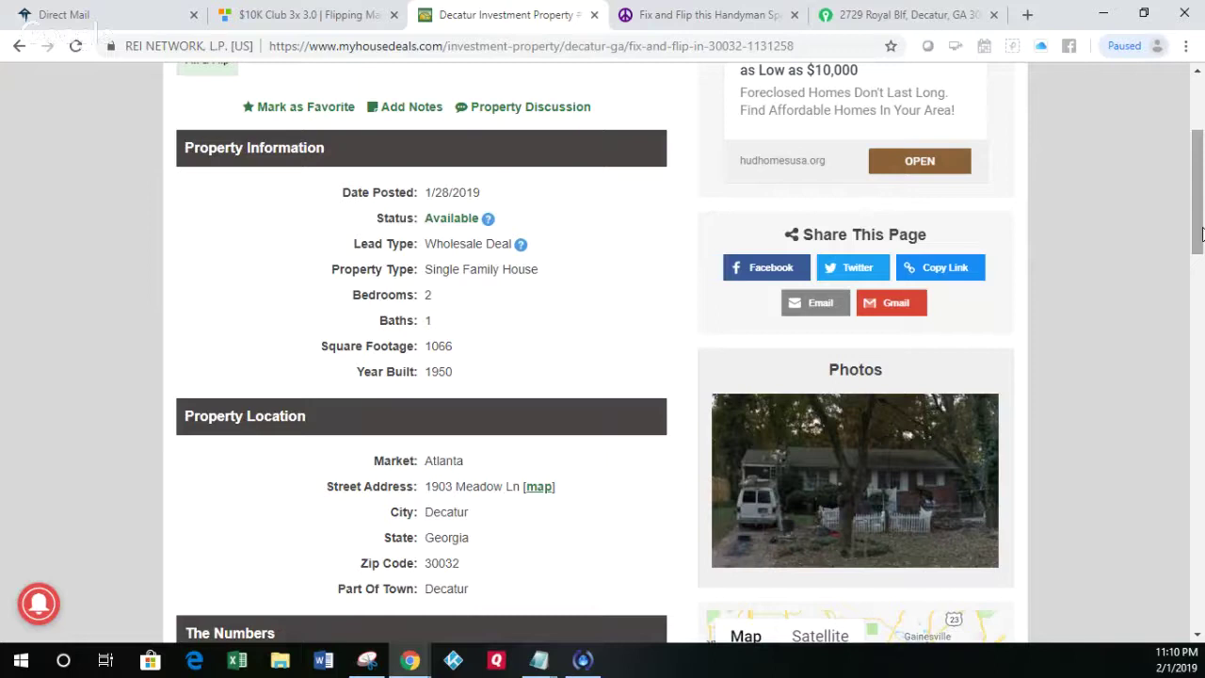
pyautogui.moveTo(1200, 231)
pyautogui.mouseDown()
pyautogui.moveTo(1201, 328)
pyautogui.moveTo(1193, 249)
pyautogui.mouseUp()
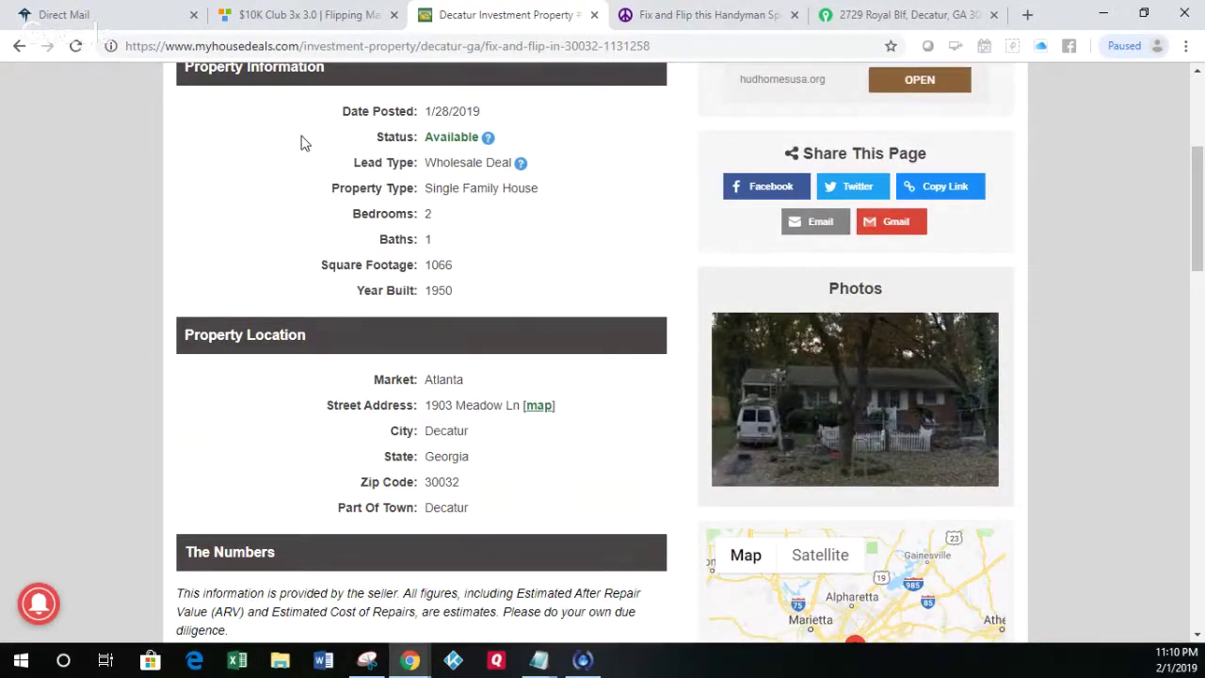
# Step: Cycle through the direct mail, Decatur, Craigslist and Trulia browser tabs
pyautogui.click(90, 14)
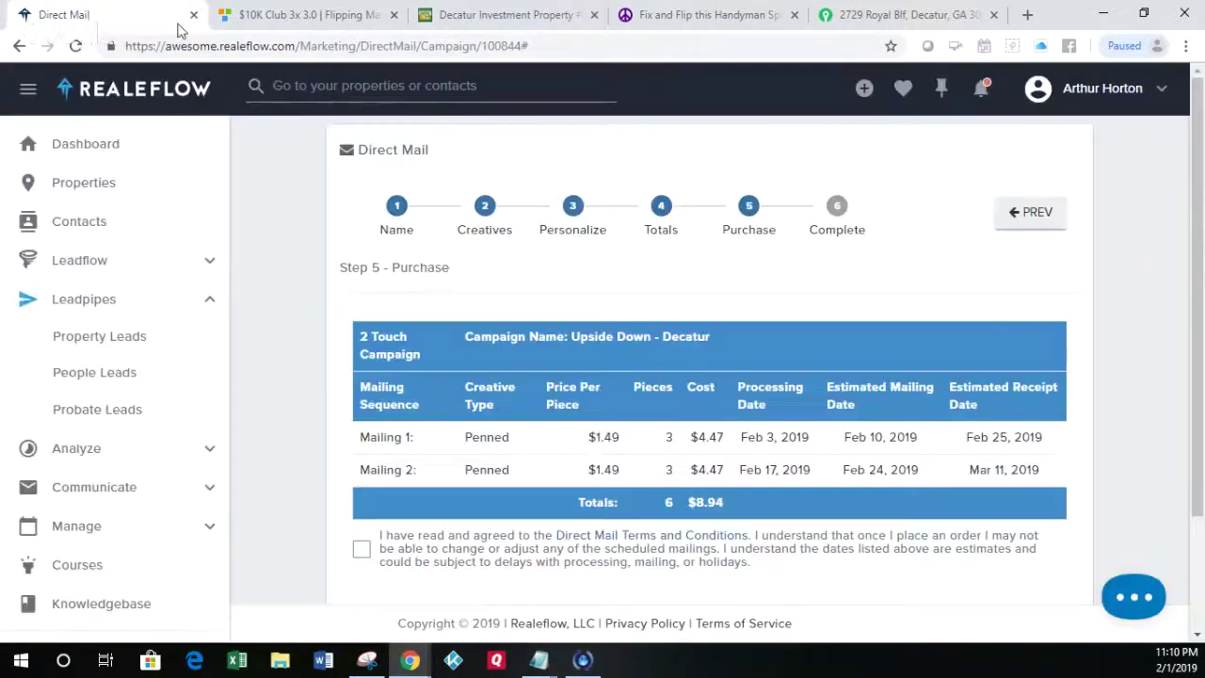
pyautogui.click(499, 15)
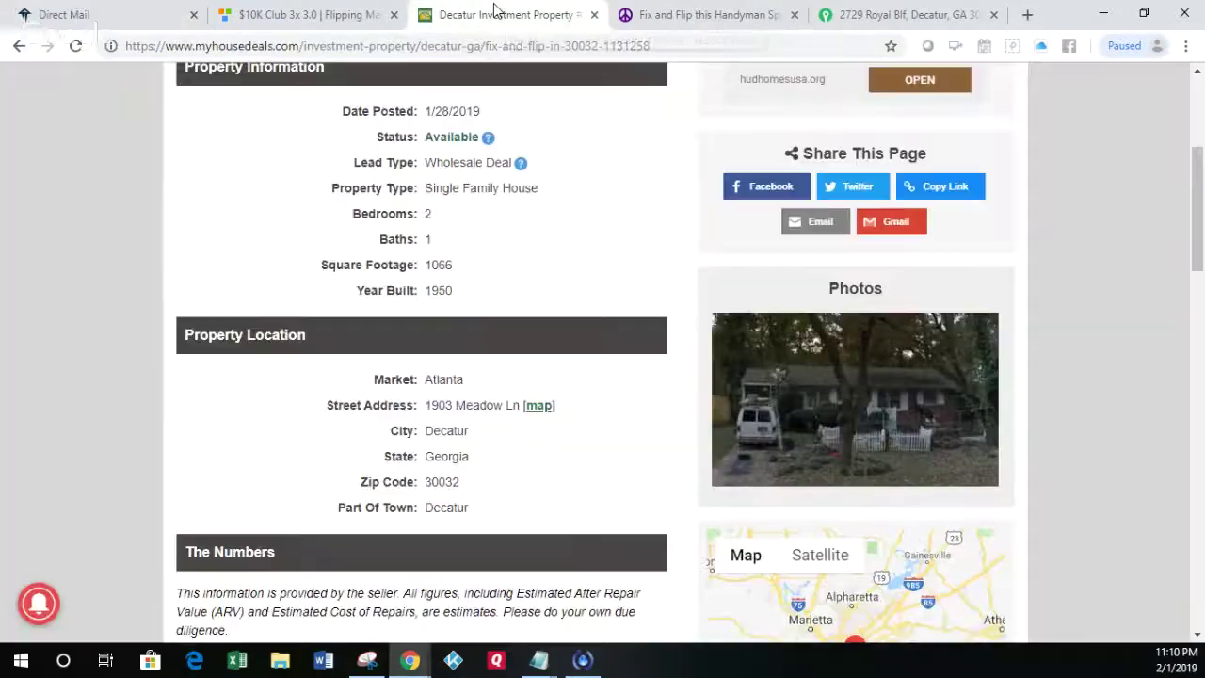
pyautogui.click(690, 17)
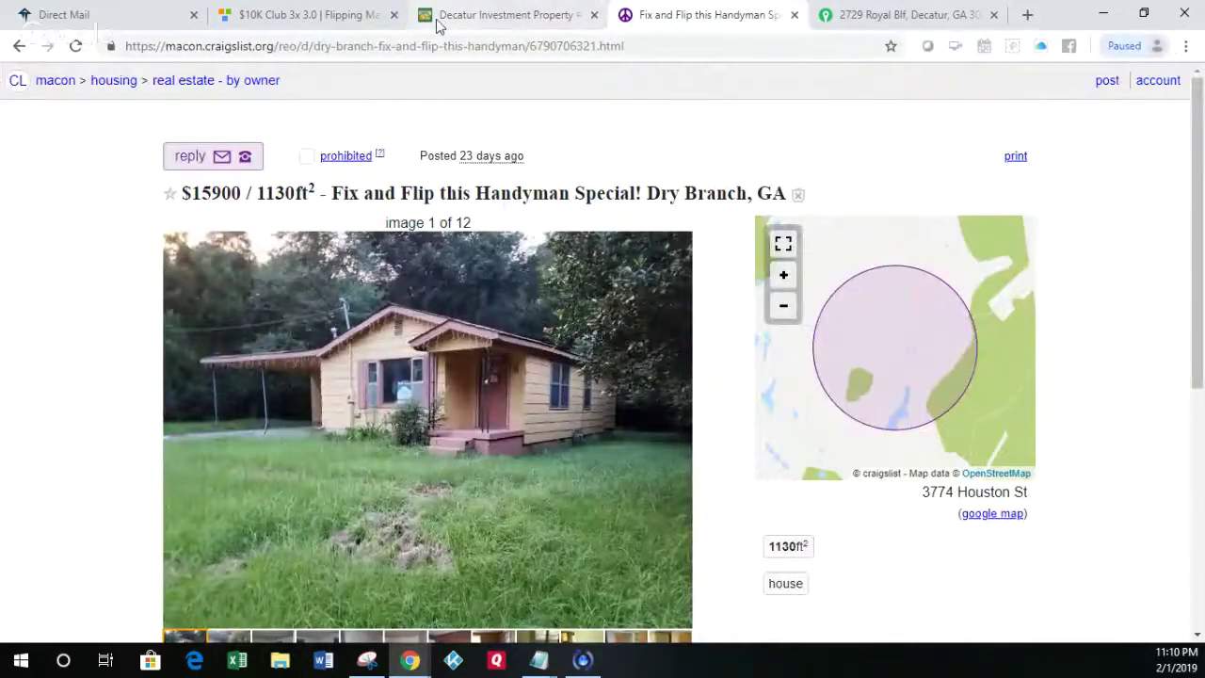
pyautogui.click(849, 21)
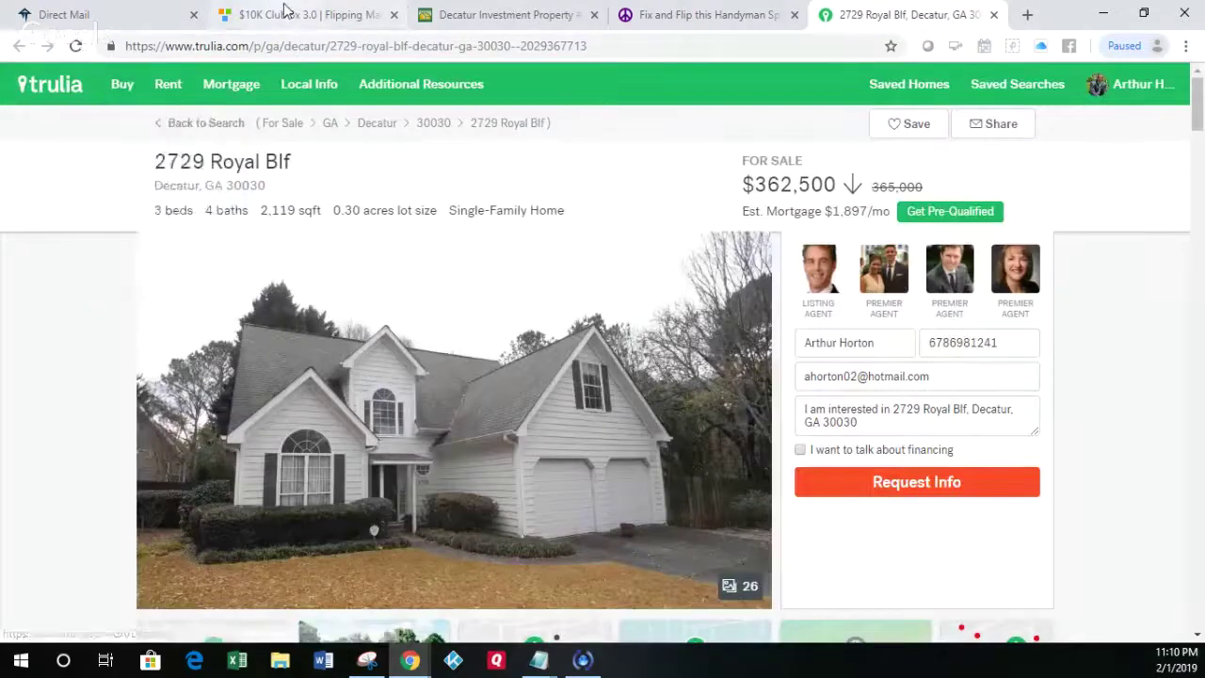
# Step: Show the $10K Club Softwares page in Flipping Mastery, then return to the Decatur listing
pyautogui.click(289, 17)
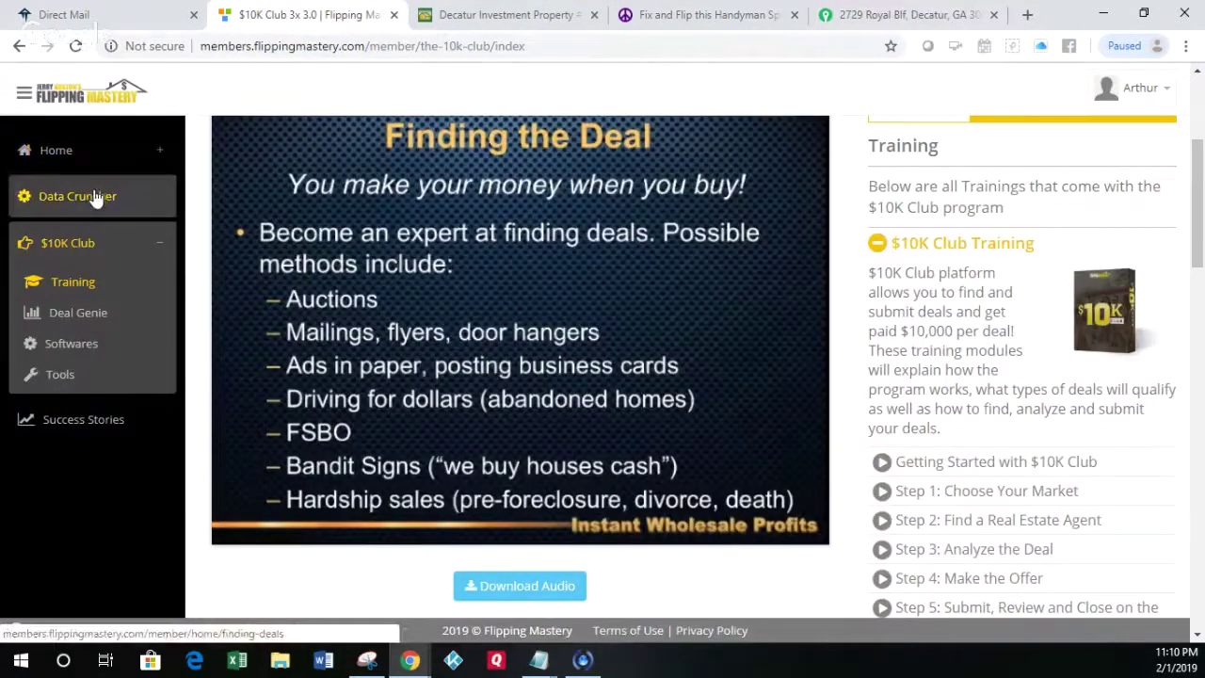
pyautogui.click(64, 349)
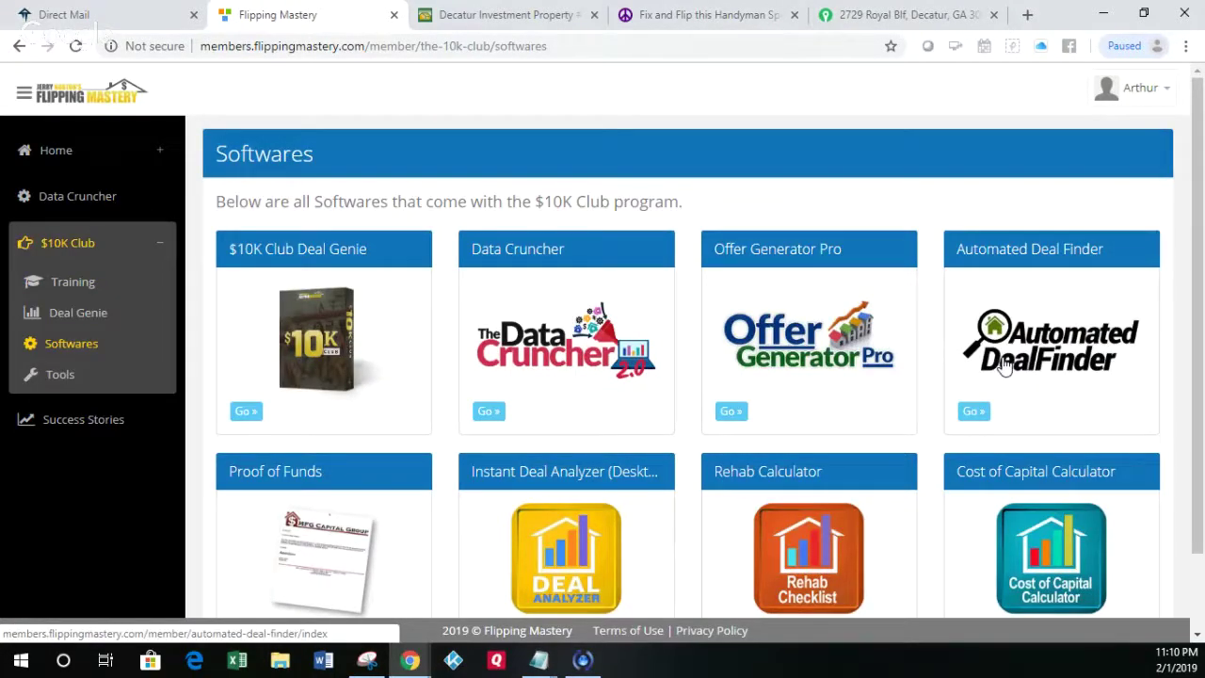
pyautogui.click(514, 15)
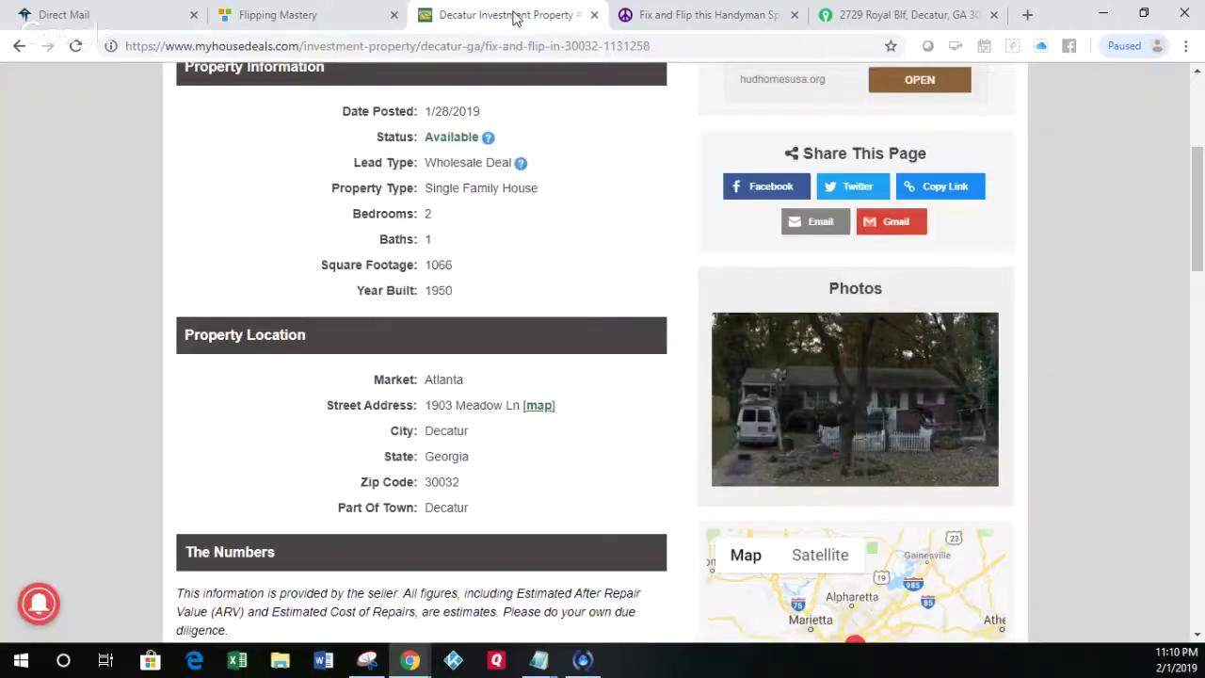